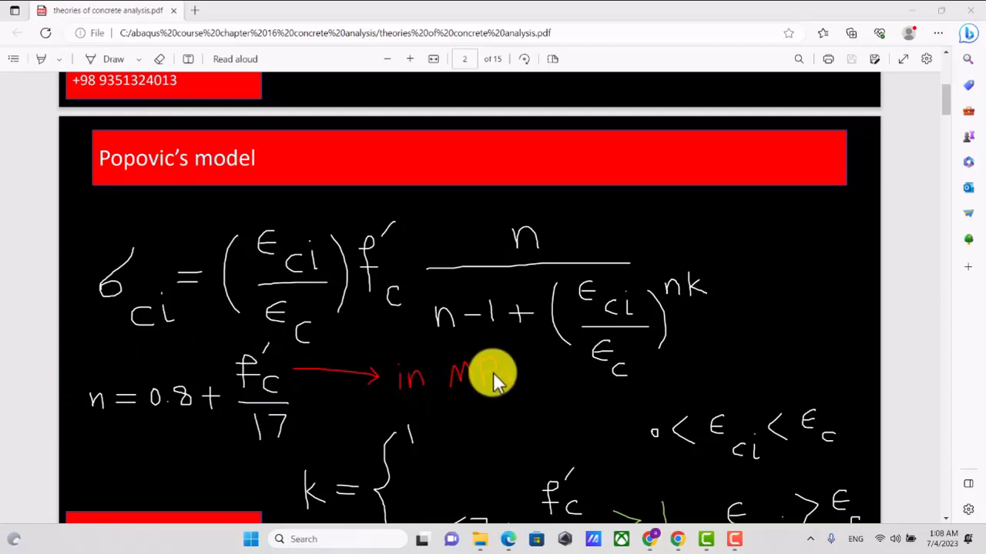
Read through the Popovic's model slides, covering the stress equation, the model inputs and the stress-strain curve.
{"action": "scroll", "coordinate": [491, 358], "scroll_direction": "down", "scroll_amount": 2}
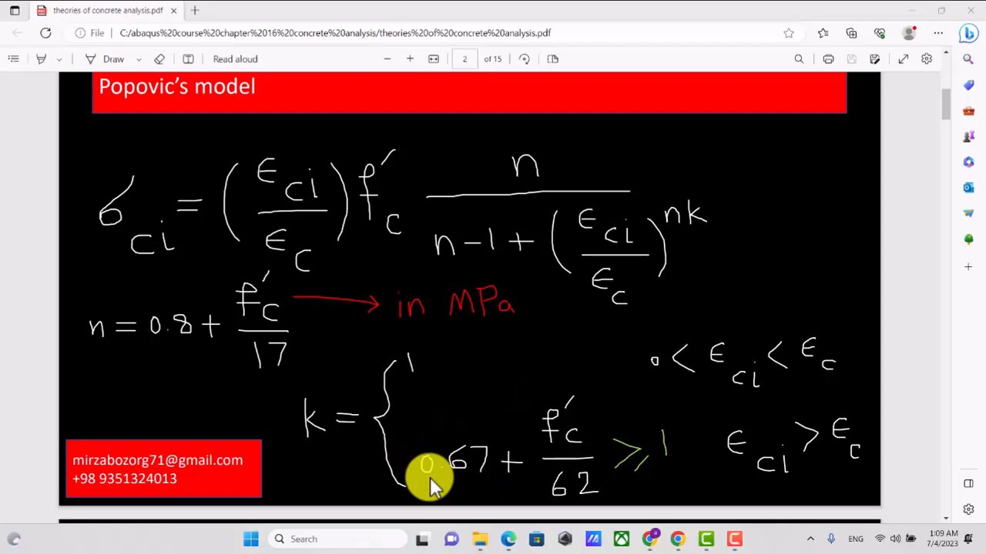
{"action": "scroll", "coordinate": [501, 358], "scroll_direction": "down", "scroll_amount": 4}
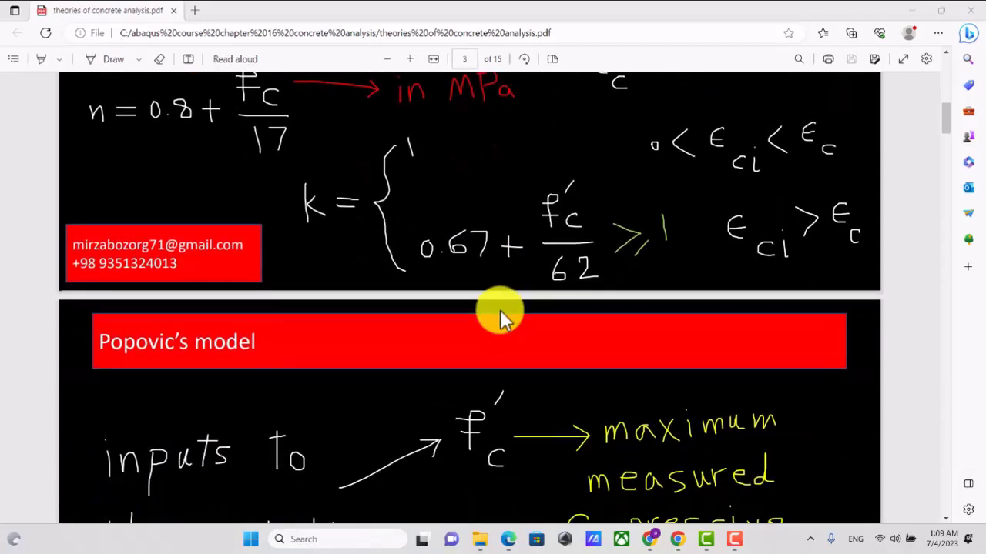
{"action": "scroll", "coordinate": [500, 311], "scroll_direction": "down", "scroll_amount": 3}
{"action": "scroll", "coordinate": [500, 311], "scroll_direction": "up", "scroll_amount": 2}
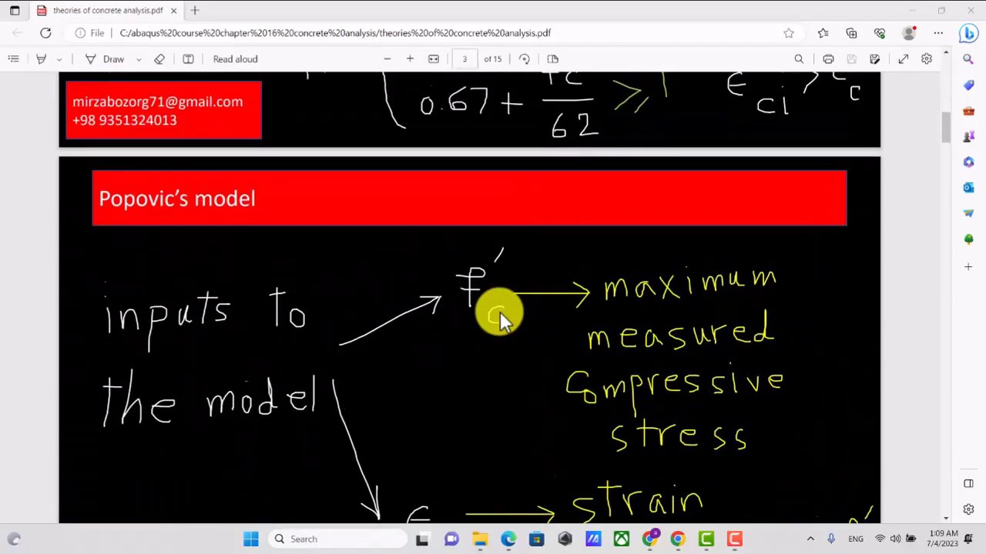
{"action": "scroll", "coordinate": [500, 311], "scroll_direction": "down", "scroll_amount": 1}
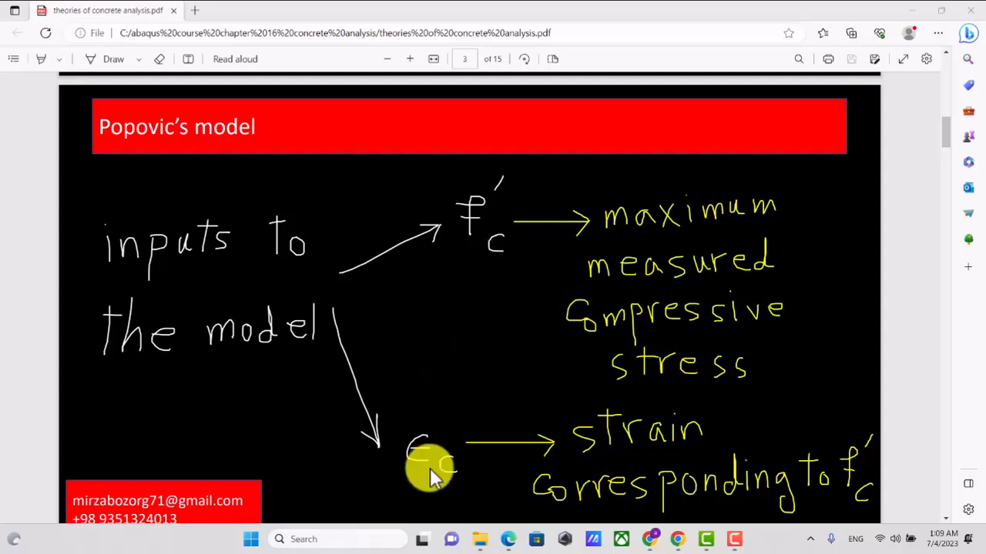
{"action": "scroll", "coordinate": [433, 416], "scroll_direction": "down", "scroll_amount": 5}
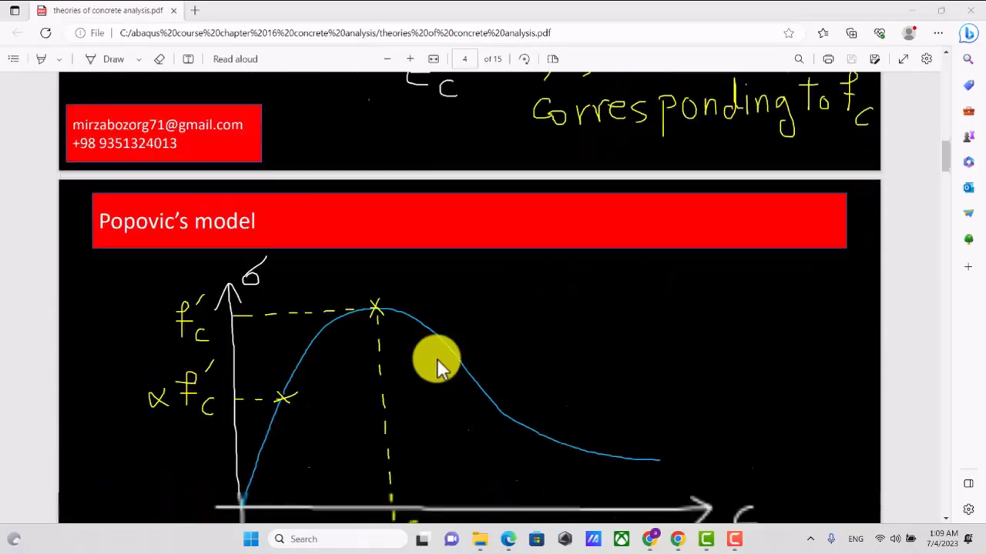
{"action": "scroll", "coordinate": [437, 358], "scroll_direction": "down", "scroll_amount": 2}
{"action": "scroll", "coordinate": [438, 357], "scroll_direction": "up", "scroll_amount": 1}
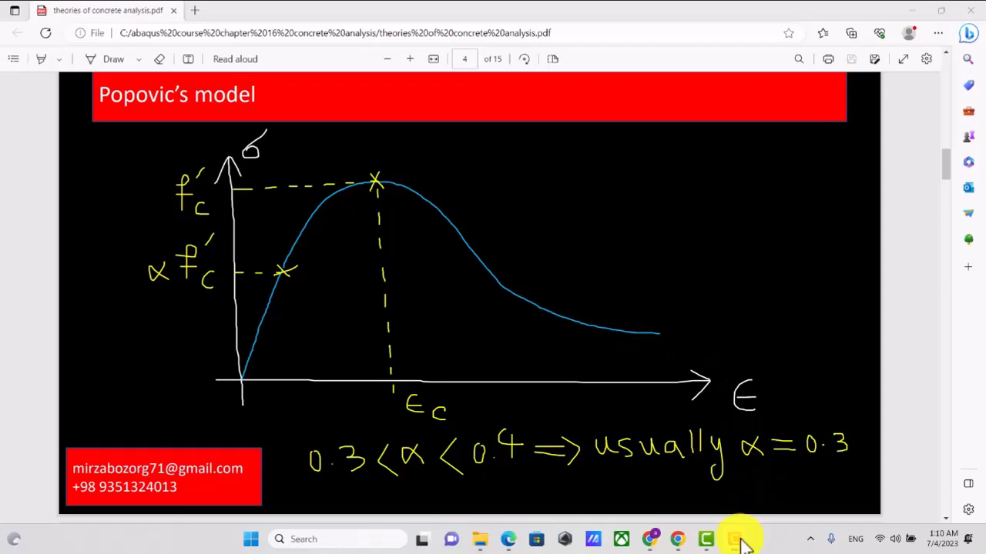
{"action": "scroll", "coordinate": [531, 335], "scroll_direction": "down", "scroll_amount": 4}
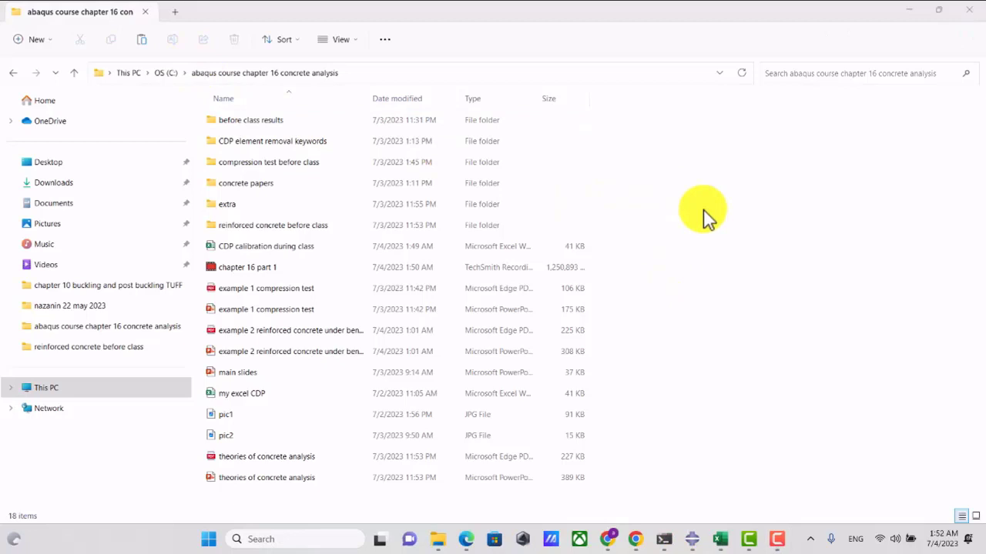
Create a folder named "example 1 compression test" in the abaqus course chapter 16 concrete analysis folder.
{"action": "right_click", "coordinate": [660, 214]}
{"action": "mouse_move", "coordinate": [701, 337]}
{"action": "left_click", "coordinate": [563, 152]}
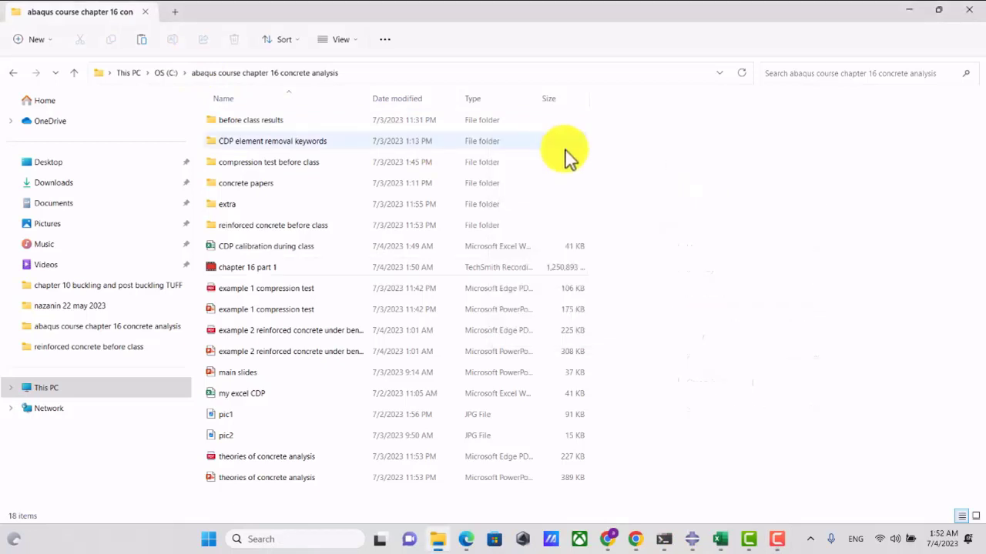
{"action": "type", "text": "examp"}
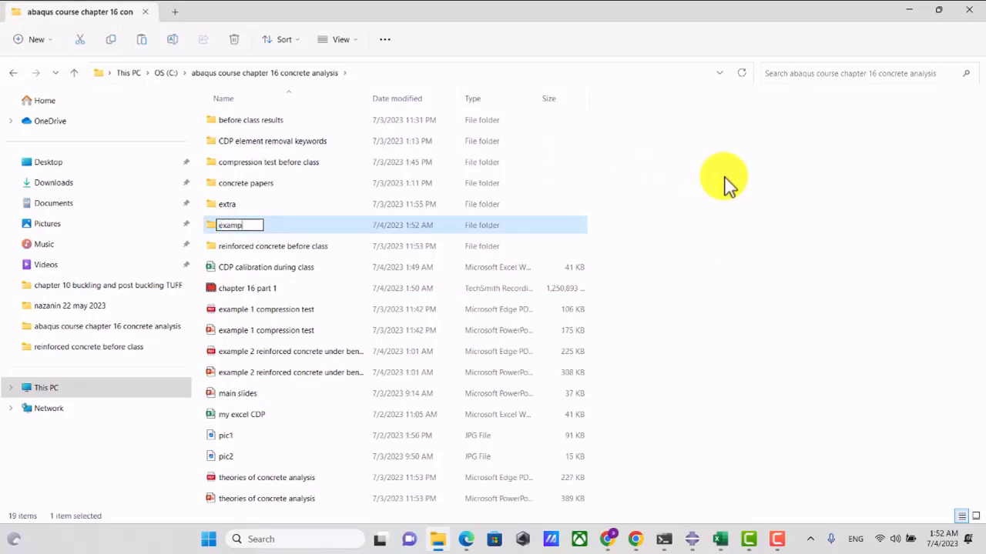
{"action": "type", "text": "le 1 com"}
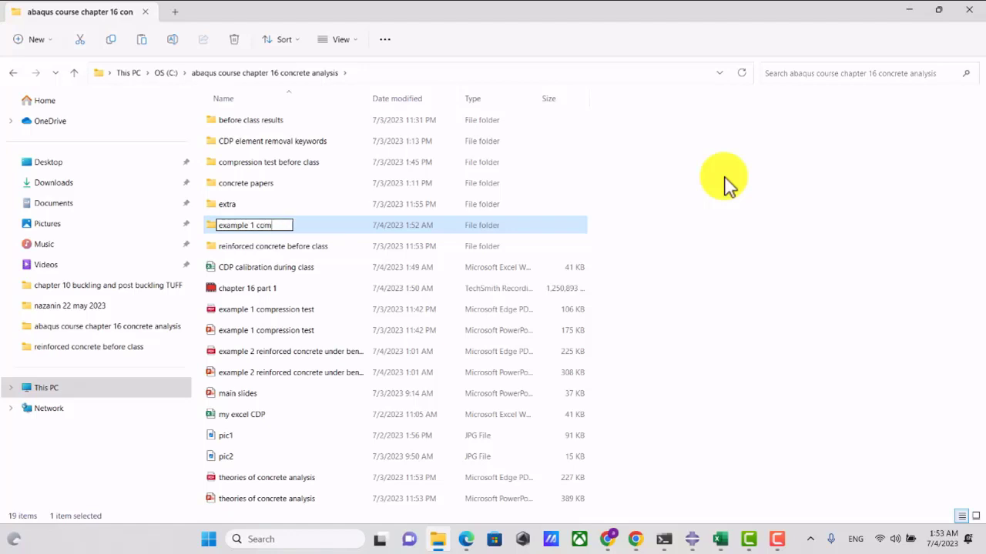
{"action": "type", "text": "pression test"}
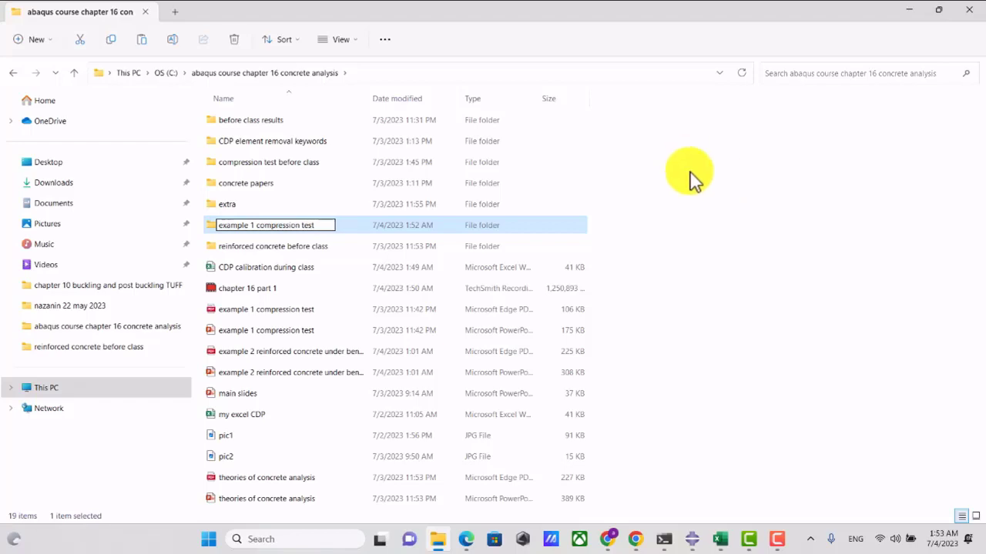
{"action": "left_click", "coordinate": [681, 235]}
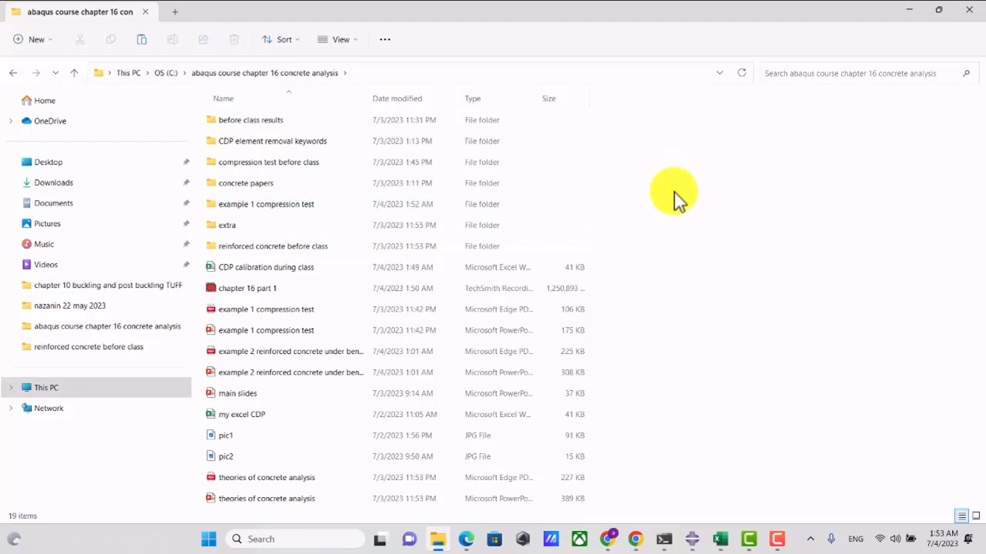
Switch to Abaqus/CAE and close the Edit Material dialog without saving its changes.
{"action": "left_click", "coordinate": [692, 539]}
{"action": "left_click", "coordinate": [954, 40]}
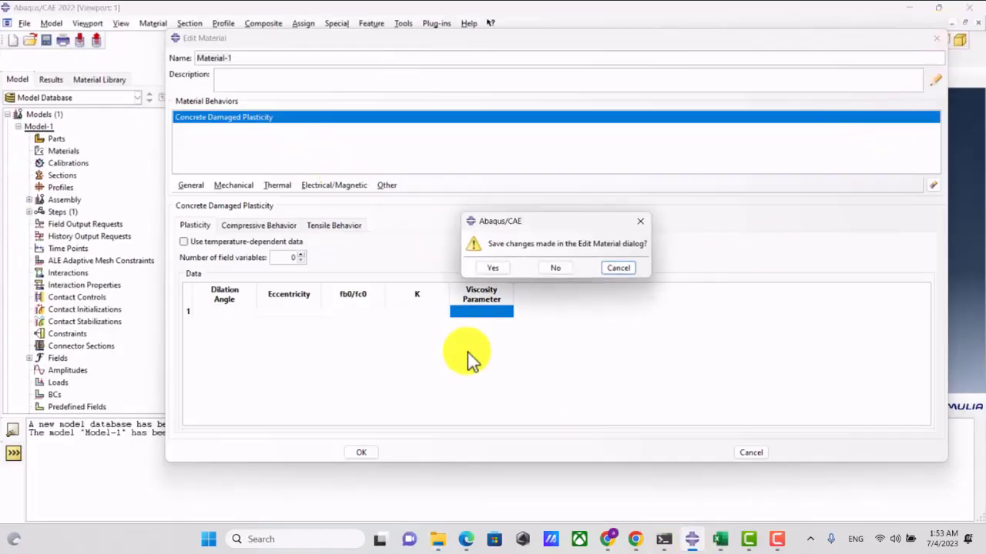
{"action": "left_click", "coordinate": [554, 268]}
Set the work directory to the example 1 compression test folder inside the chapter 16 concrete analysis course folder.
{"action": "left_click", "coordinate": [23, 23]}
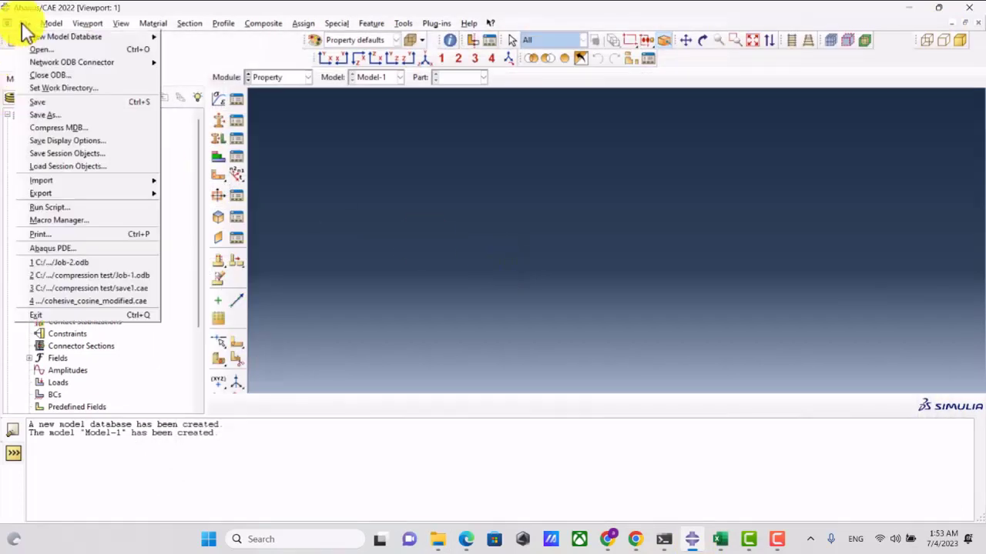
{"action": "left_click", "coordinate": [63, 88]}
{"action": "left_click", "coordinate": [686, 273]}
{"action": "left_click", "coordinate": [508, 189]}
{"action": "left_click", "coordinate": [515, 205]}
{"action": "double_click", "coordinate": [512, 207]}
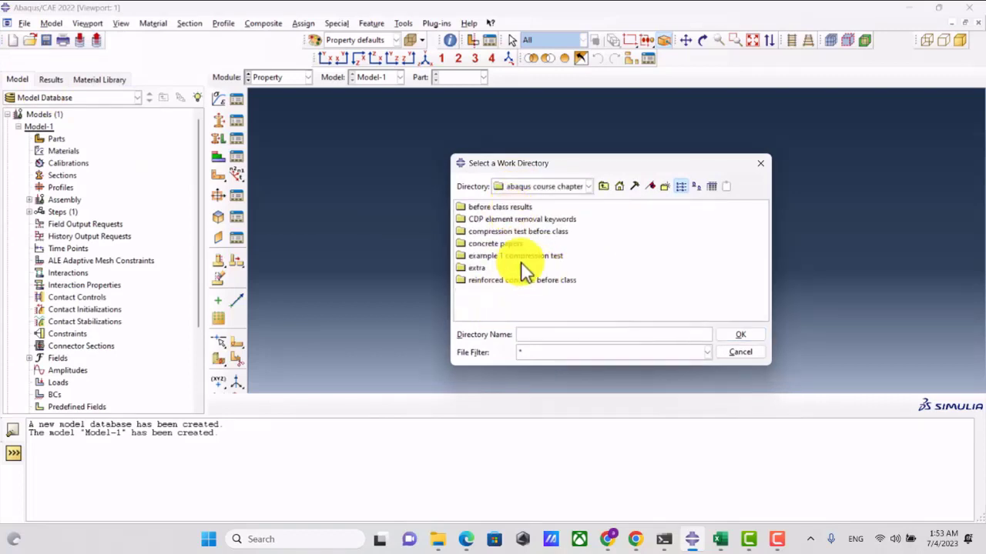
{"action": "left_click", "coordinate": [515, 256]}
{"action": "left_click", "coordinate": [740, 334]}
{"action": "left_click", "coordinate": [574, 326]}
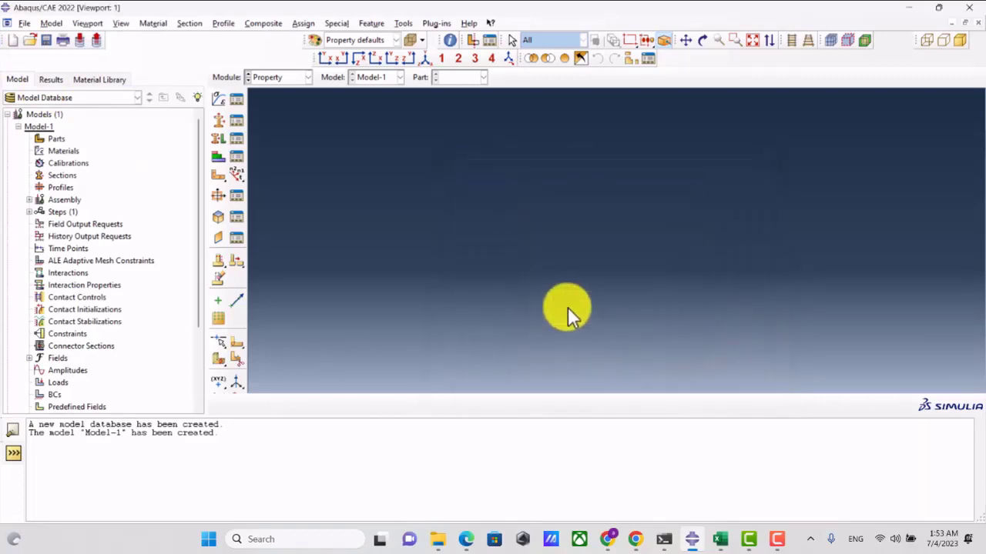
Switch to the File Explorer window with the chapter 16 concrete analysis folder.
{"action": "left_click", "coordinate": [466, 539]}
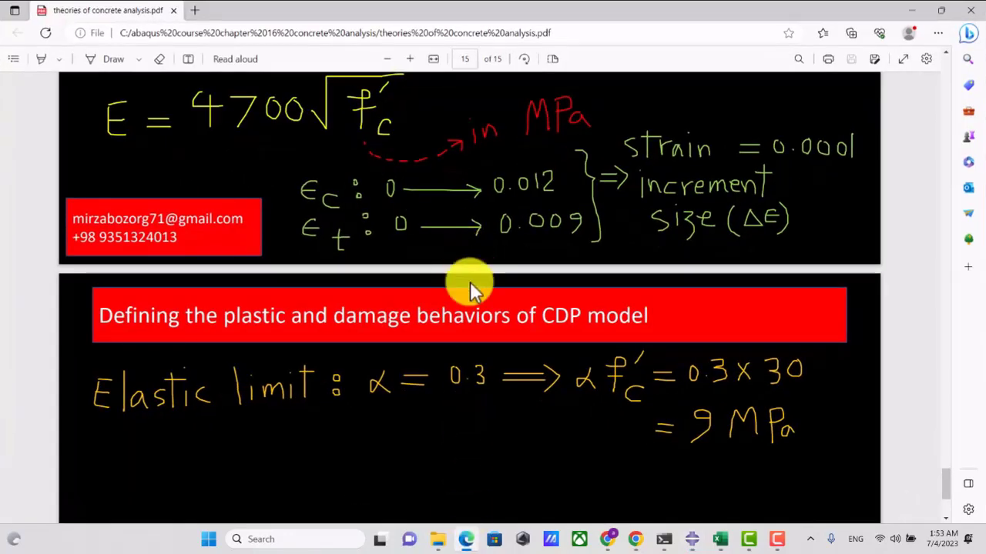
{"action": "left_click", "coordinate": [438, 539]}
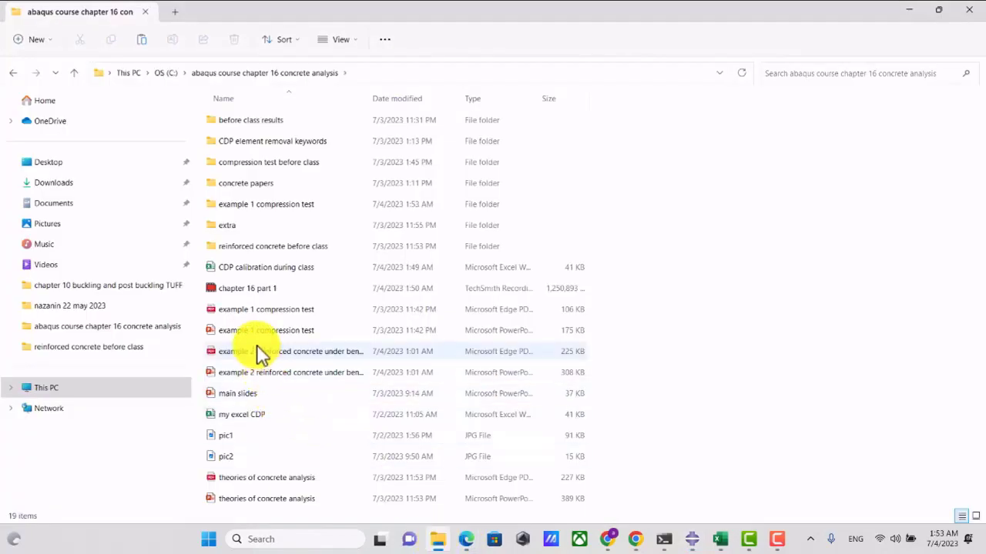
{"action": "double_click", "coordinate": [281, 333]}
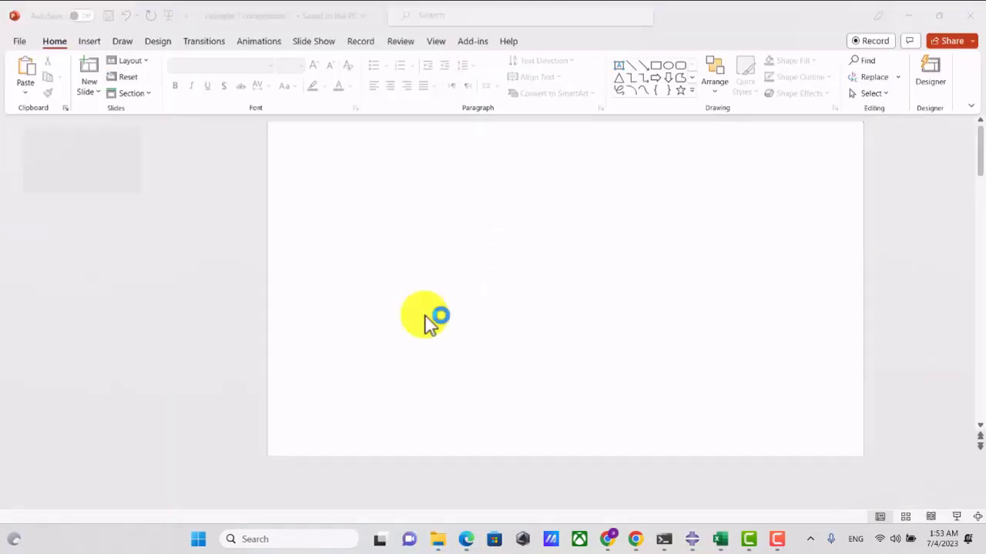
{"action": "left_click", "coordinate": [653, 128]}
{"action": "left_click", "coordinate": [976, 15]}
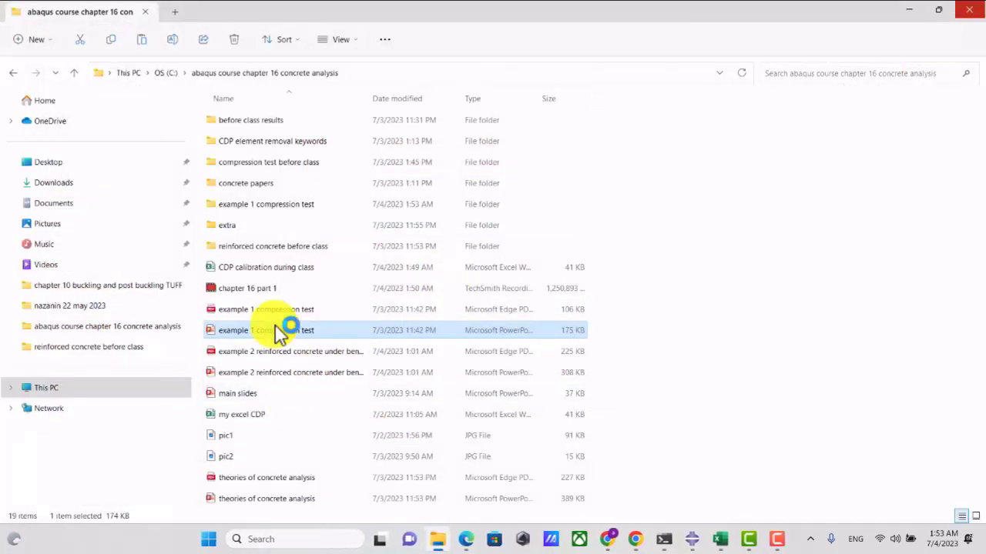
Open the example 1 compression test PDF and read the model's characteristics, the Explicit modeling procedure and the element removal keywords.
{"action": "double_click", "coordinate": [275, 312]}
{"action": "scroll", "coordinate": [391, 245], "scroll_direction": "up", "scroll_amount": 10}
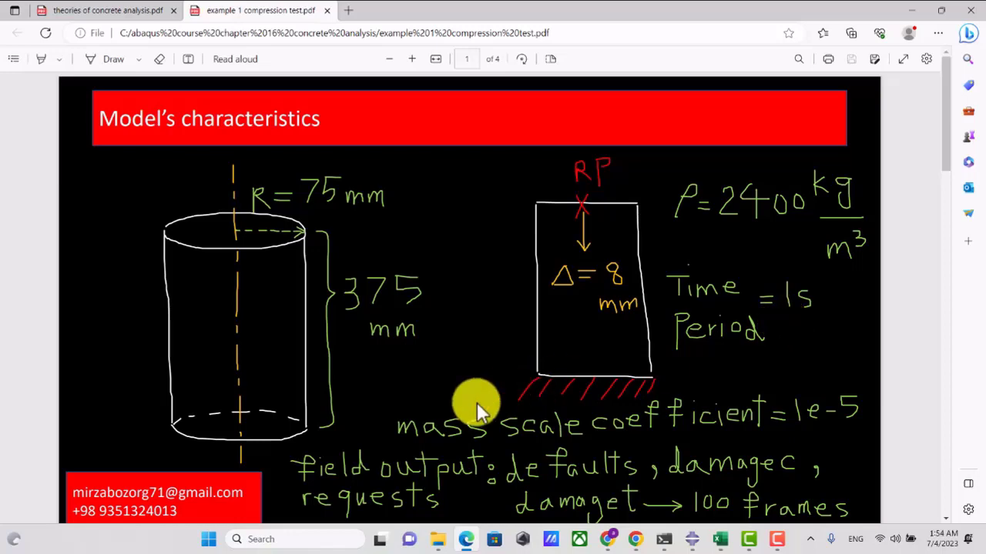
{"action": "scroll", "coordinate": [523, 347], "scroll_direction": "down", "scroll_amount": 2}
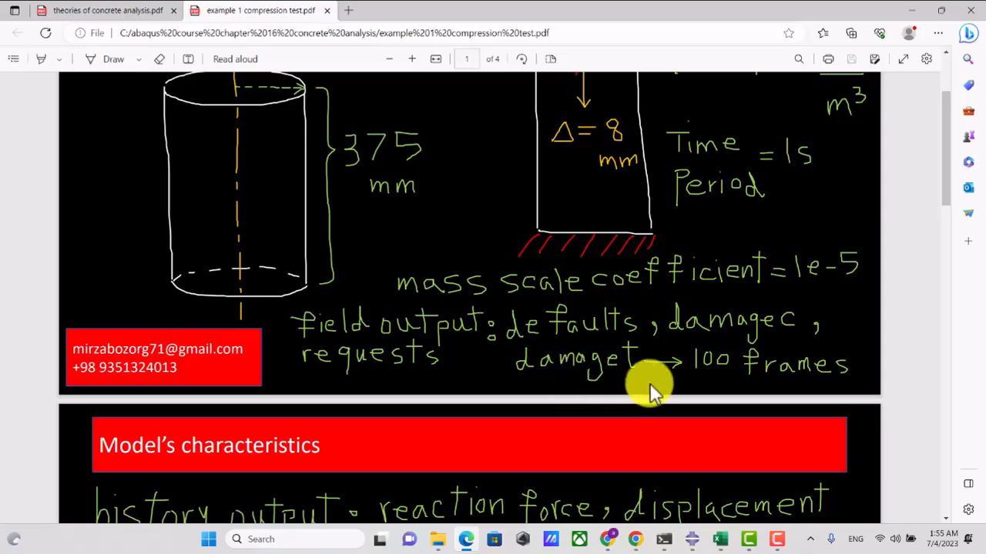
{"action": "scroll", "coordinate": [708, 370], "scroll_direction": "down", "scroll_amount": 3}
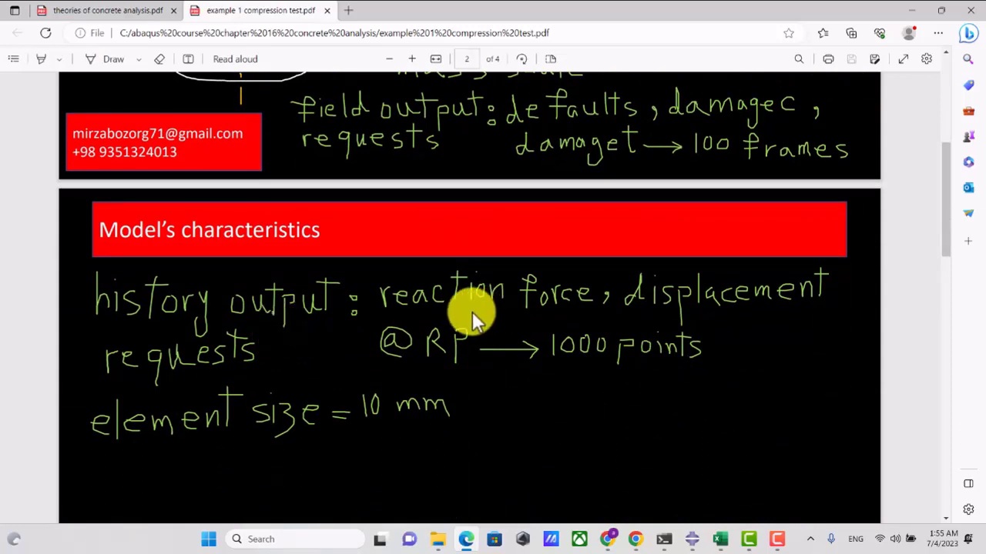
{"action": "scroll", "coordinate": [472, 311], "scroll_direction": "up", "scroll_amount": 5}
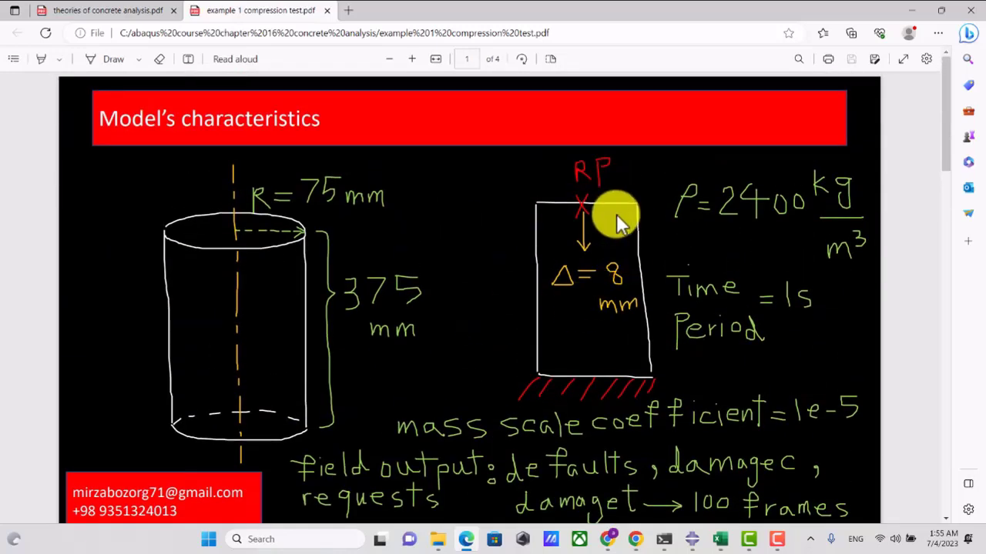
{"action": "scroll", "coordinate": [589, 200], "scroll_direction": "down", "scroll_amount": 5}
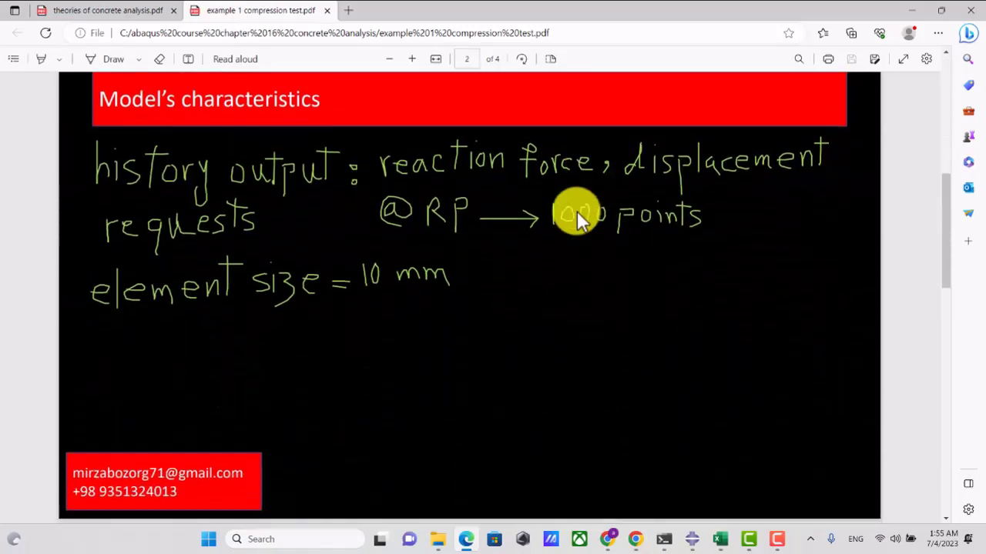
{"action": "scroll", "coordinate": [539, 254], "scroll_direction": "up", "scroll_amount": 1}
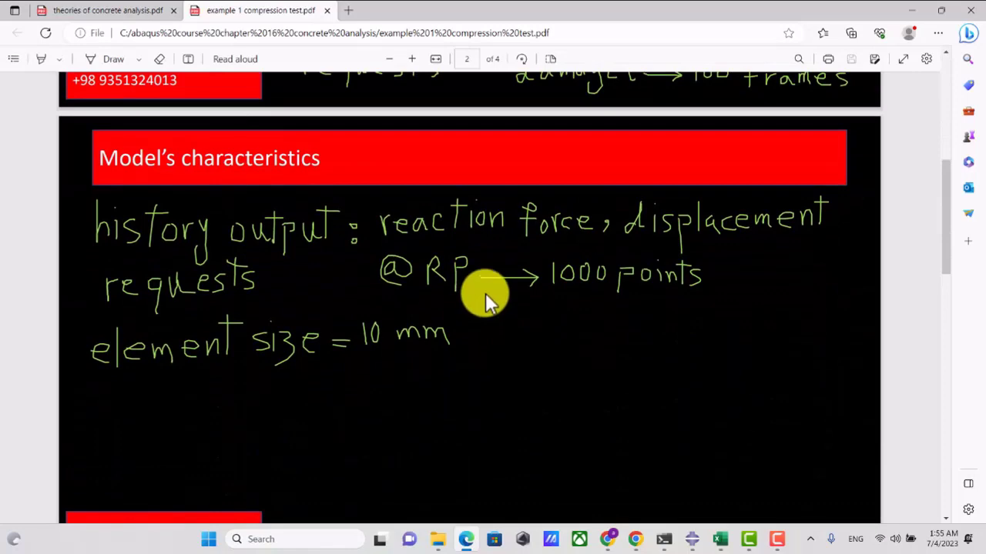
{"action": "scroll", "coordinate": [493, 231], "scroll_direction": "down", "scroll_amount": 6}
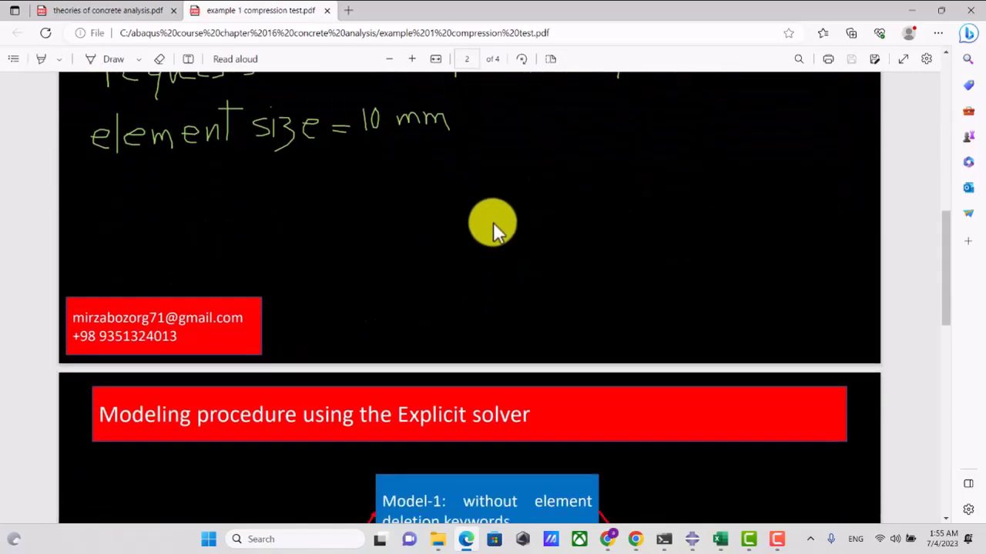
{"action": "scroll", "coordinate": [479, 239], "scroll_direction": "up", "scroll_amount": 1}
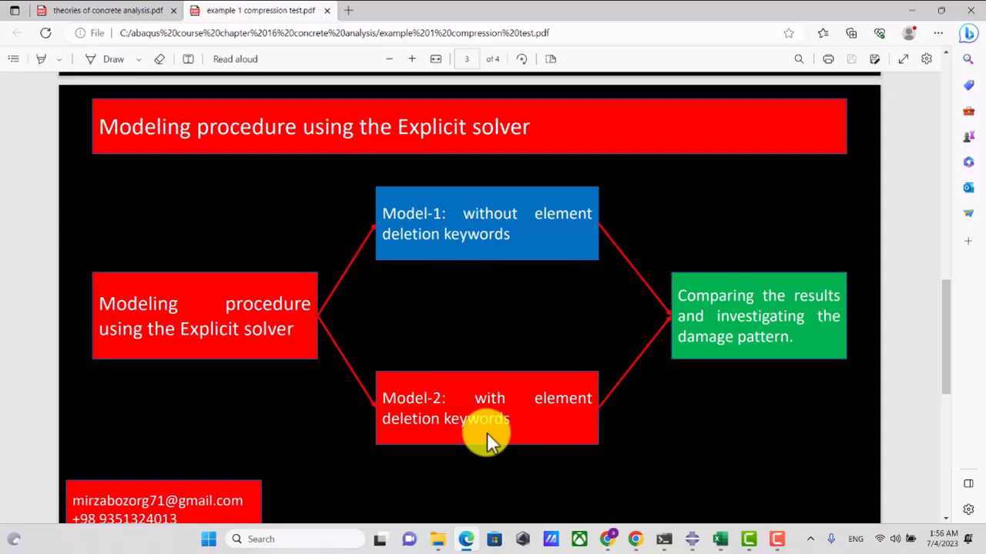
{"action": "scroll", "coordinate": [455, 315], "scroll_direction": "down", "scroll_amount": 5}
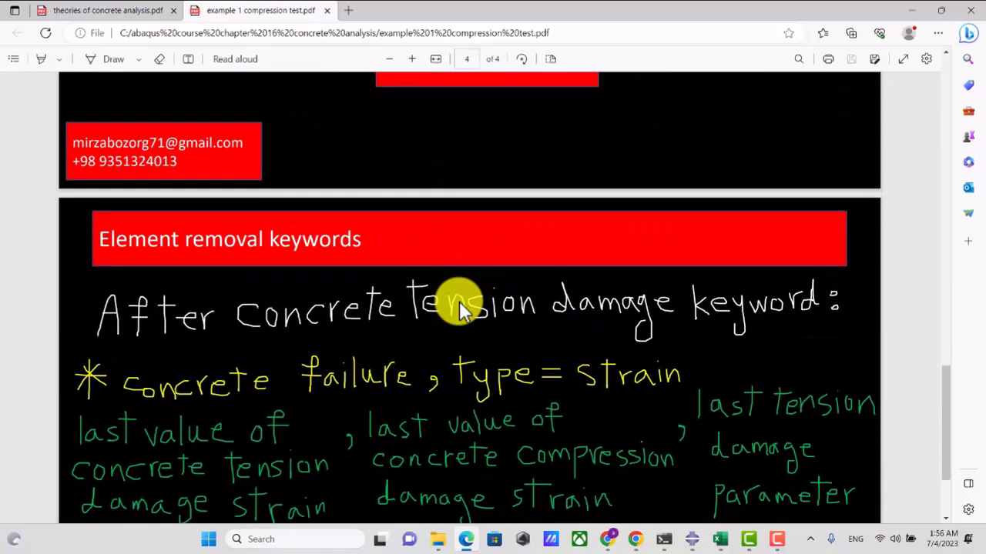
{"action": "scroll", "coordinate": [459, 303], "scroll_direction": "down", "scroll_amount": 1}
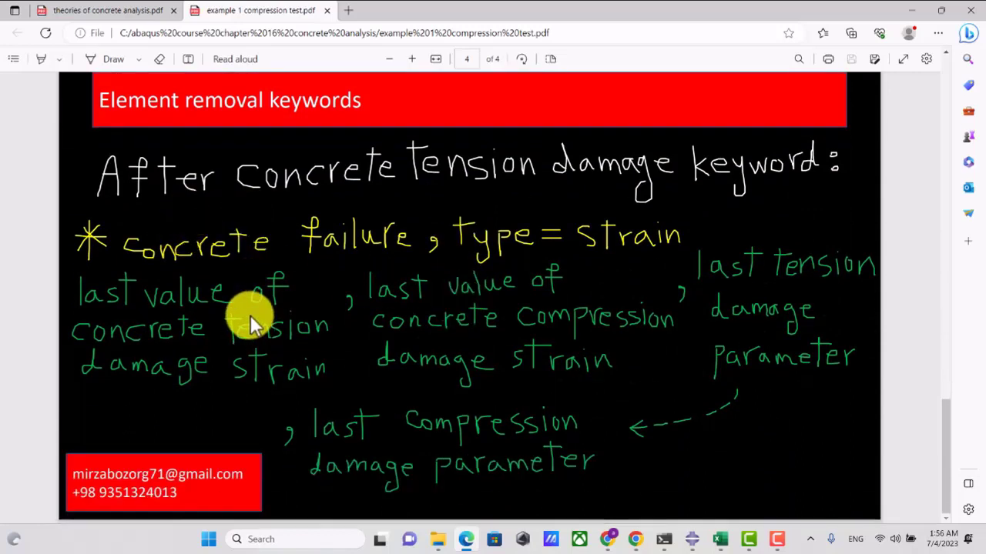
Switch to Abaqus/CAE and activate the Part module for Model-1.
{"action": "left_click", "coordinate": [695, 538]}
{"action": "left_click", "coordinate": [293, 77]}
{"action": "left_click", "coordinate": [279, 96]}
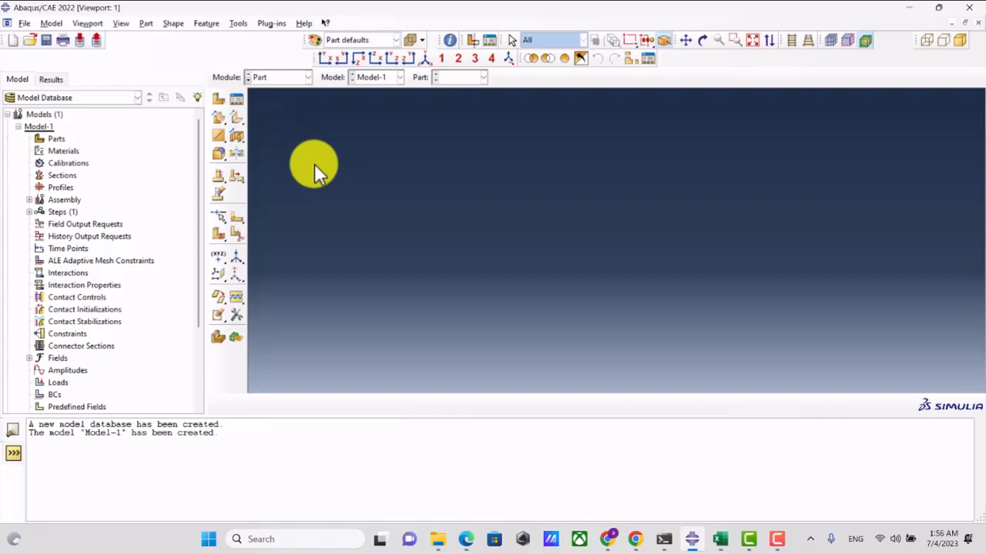
Start a 3D deformable solid extrusion part named "cylinder" with an approximate size of 500 and enter its section sketch.
{"action": "left_click", "coordinate": [219, 100]}
{"action": "type", "text": "cylinder"}
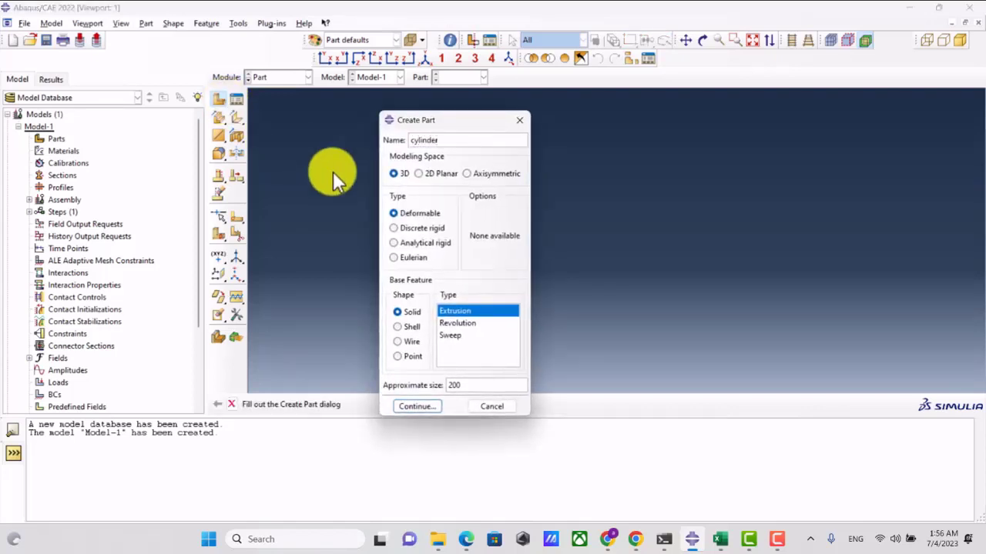
{"action": "left_click", "coordinate": [458, 314]}
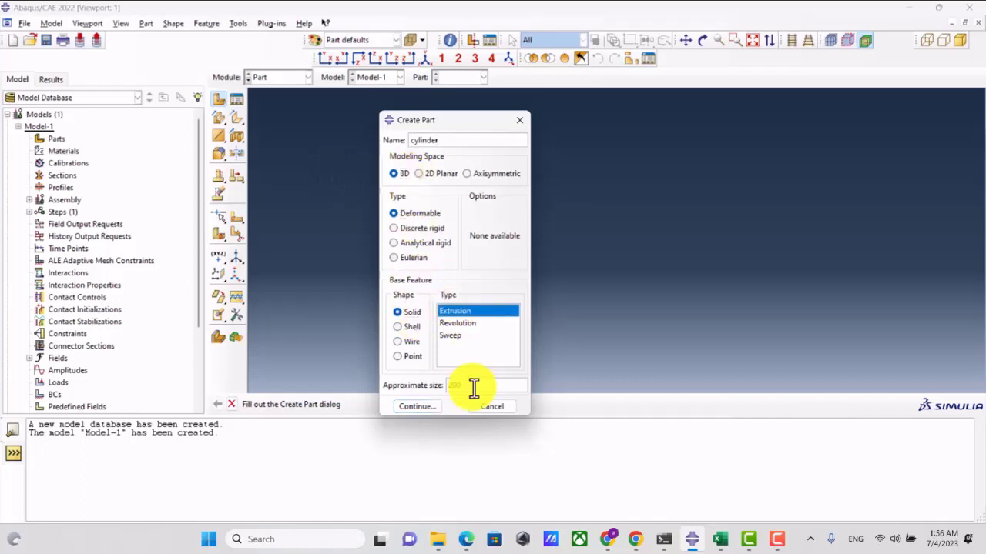
{"action": "left_click_drag", "start_coordinate": [472, 385], "coordinate": [411, 394]}
{"action": "type", "text": "50"}
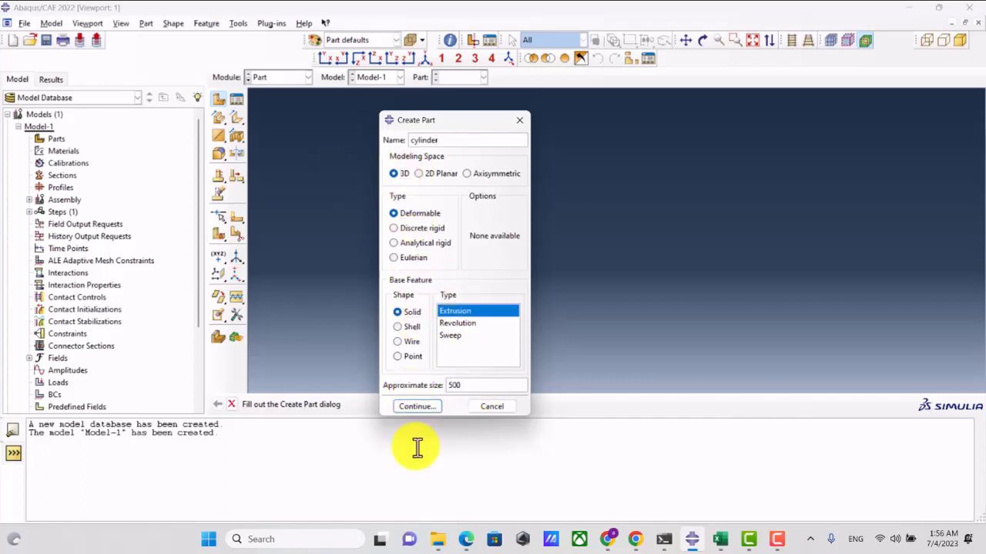
{"action": "left_click", "coordinate": [417, 409]}
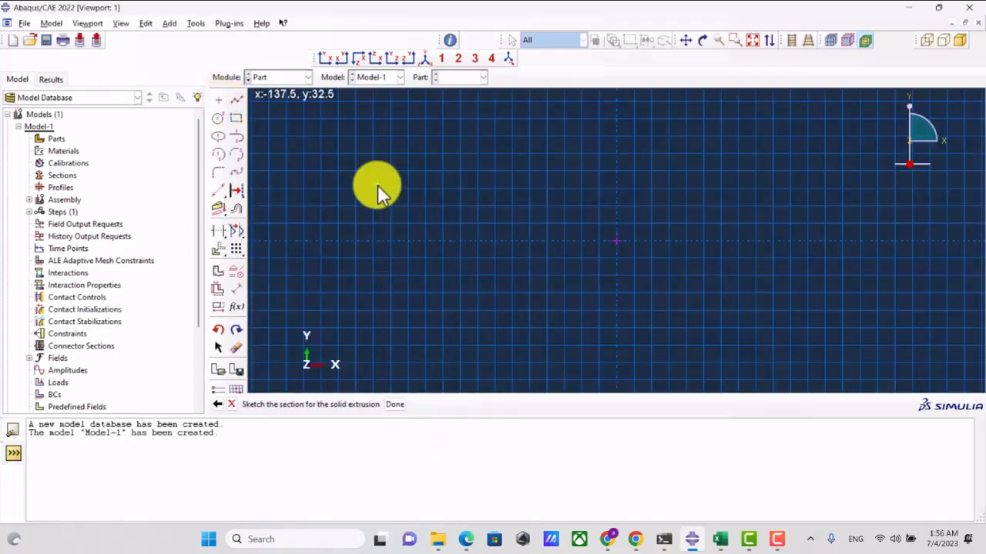
Apply a fixed constraint to the sketch origin point and draw a horizontal construction line through it.
{"action": "left_click", "coordinate": [218, 249]}
{"action": "left_click", "coordinate": [68, 213]}
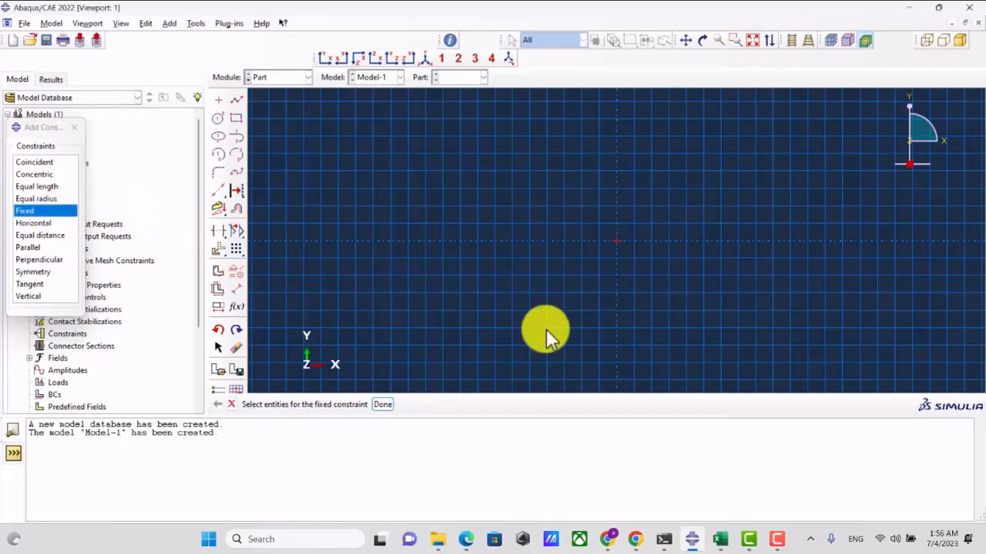
{"action": "left_click", "coordinate": [219, 192]}
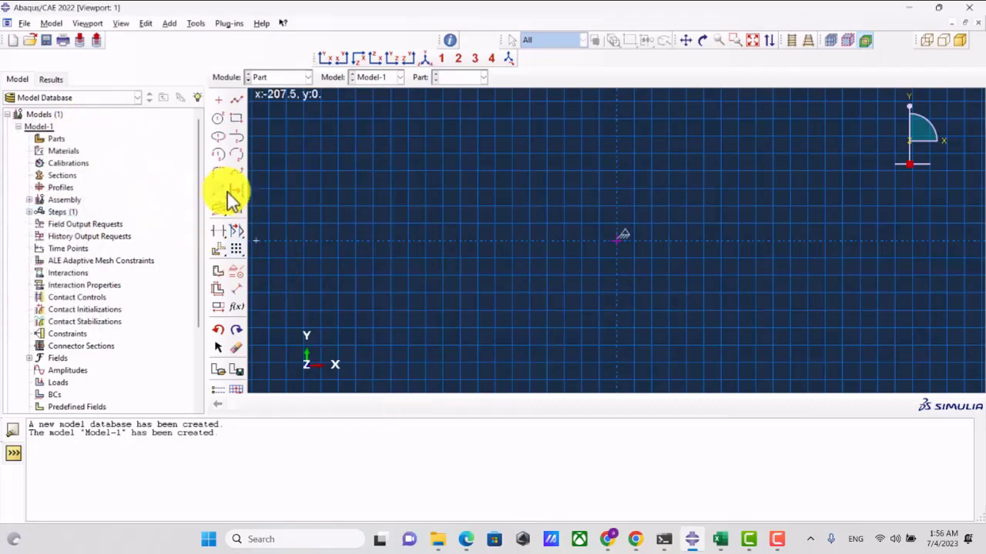
{"action": "left_click_drag", "start_coordinate": [218, 191], "coordinate": [254, 192]}
{"action": "left_click", "coordinate": [616, 241]}
{"action": "middle_click", "coordinate": [463, 189]}
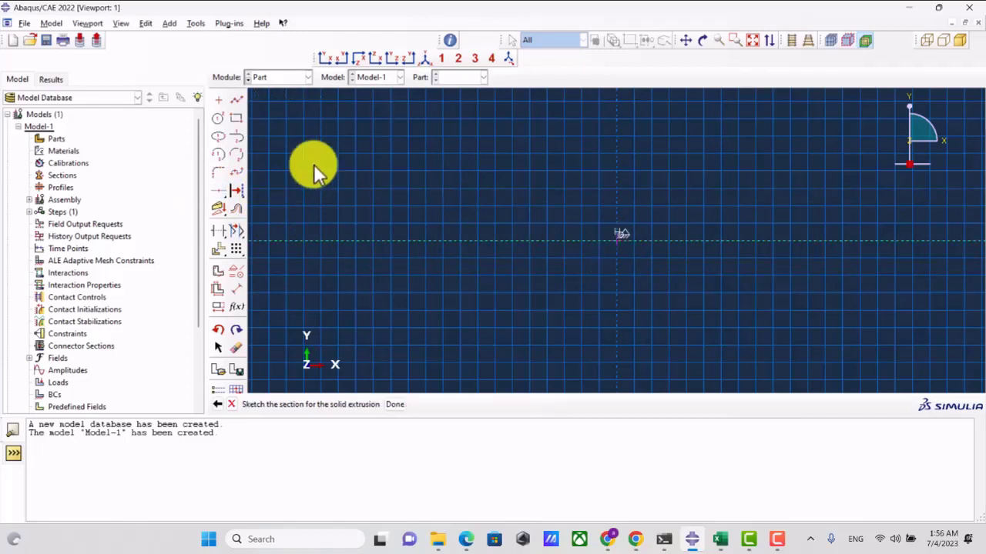
Draw a circle centred on the fixed origin point and dimension its radius as 75.
{"action": "left_click", "coordinate": [218, 118]}
{"action": "left_click", "coordinate": [617, 240]}
{"action": "left_click", "coordinate": [726, 241]}
{"action": "middle_click", "coordinate": [687, 261]}
{"action": "left_click", "coordinate": [236, 288]}
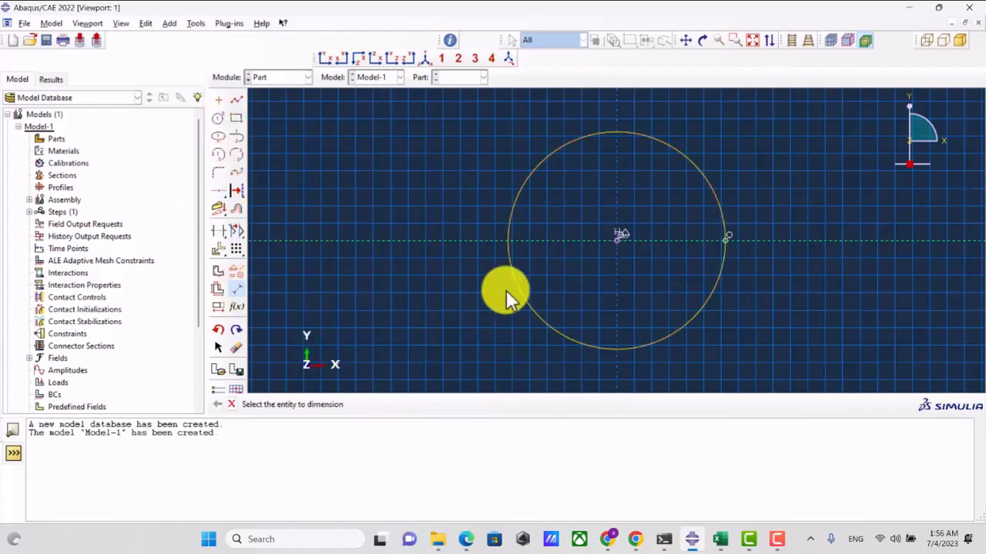
{"action": "left_click", "coordinate": [504, 291]}
{"action": "left_click", "coordinate": [466, 309]}
{"action": "type", "text": "75"}
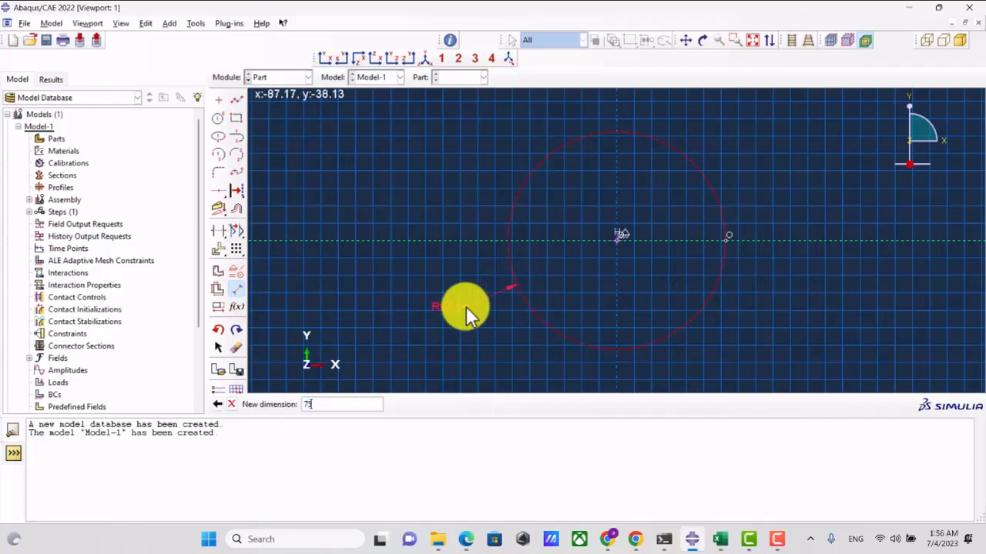
{"action": "key", "text": "Return"}
{"action": "middle_click", "coordinate": [501, 297]}
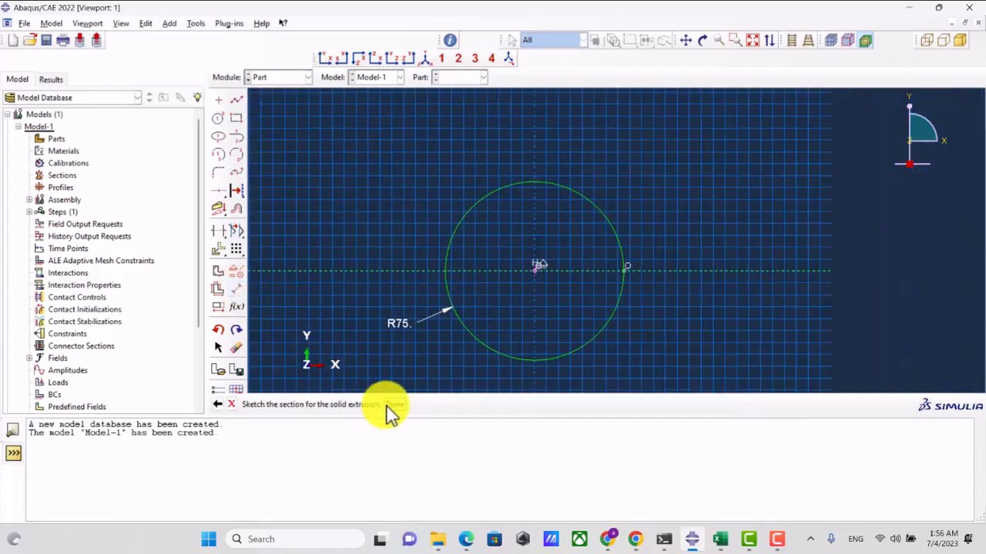
Finish the section sketch and extrude the circle to a depth of 375.
{"action": "left_click", "coordinate": [386, 404]}
{"action": "type", "text": "375"}
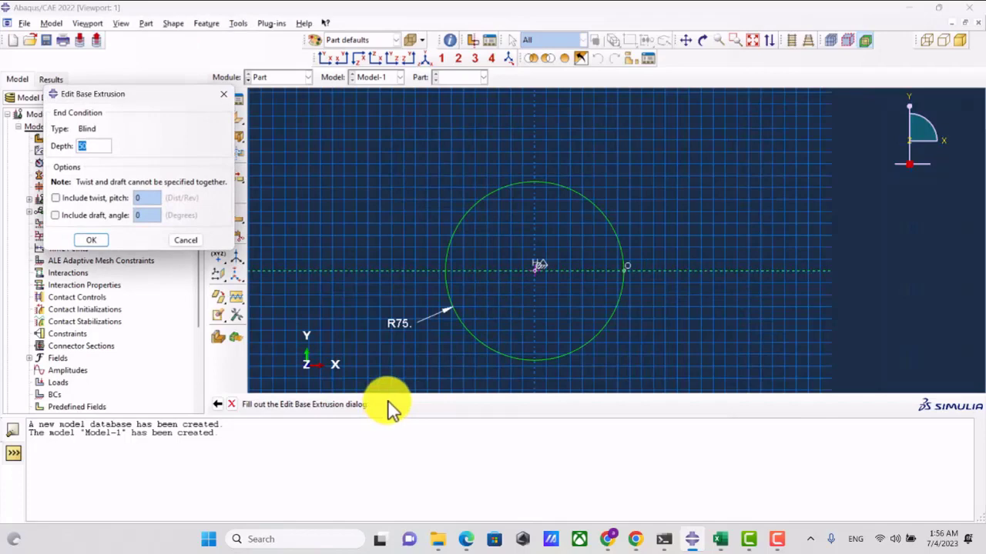
{"action": "left_click", "coordinate": [91, 239]}
Activate the Property module and create a material named "concrete" with a mass density of 2400e-12.
{"action": "left_click", "coordinate": [299, 78]}
{"action": "left_click", "coordinate": [279, 101]}
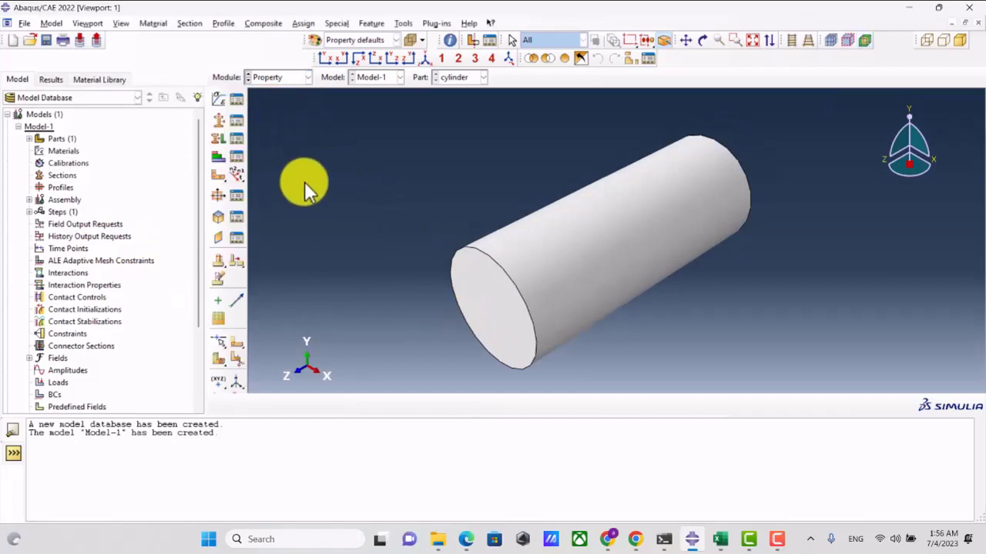
{"action": "left_click", "coordinate": [218, 98]}
{"action": "type", "text": "concrete"}
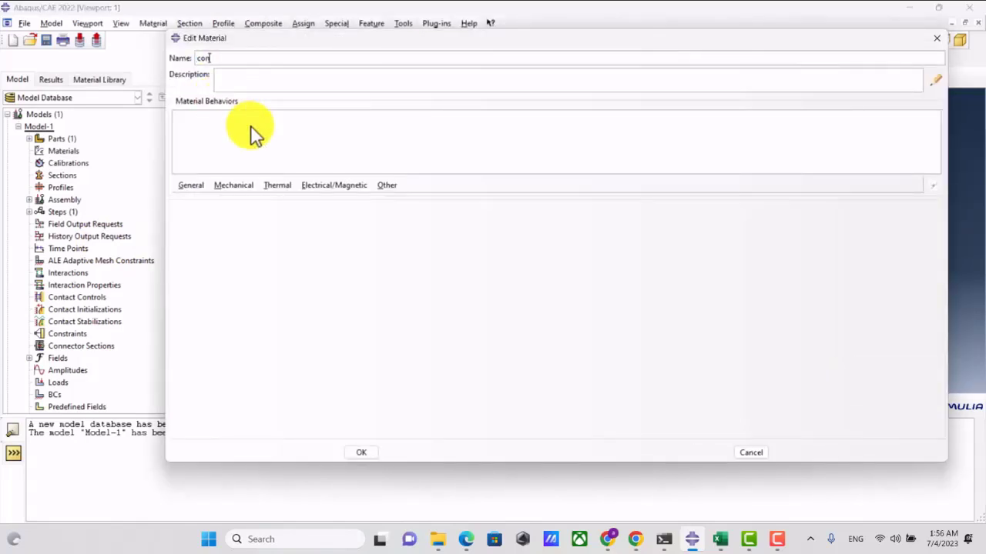
{"action": "left_click", "coordinate": [192, 186]}
{"action": "left_click", "coordinate": [196, 194]}
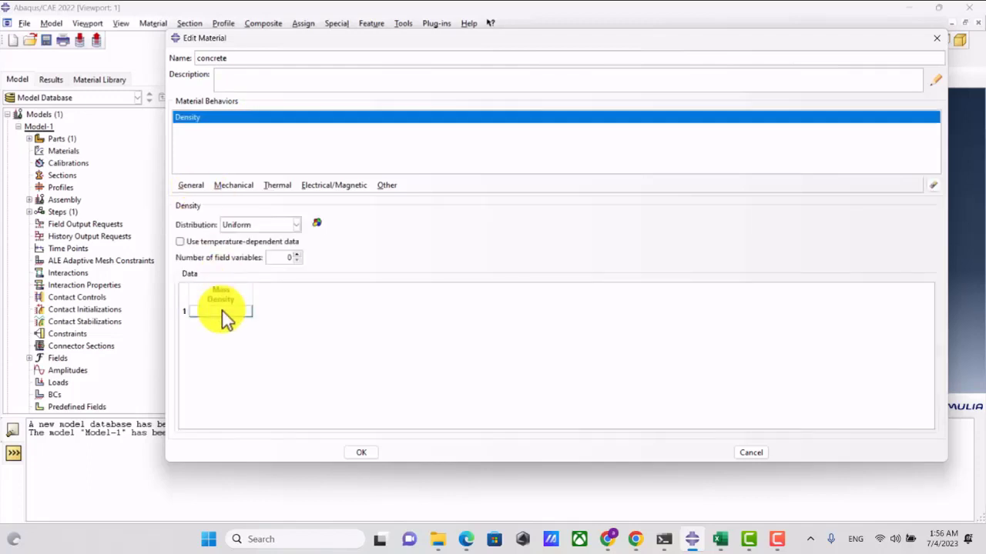
{"action": "type", "text": "2400e-12"}
{"action": "key", "text": "Return"}
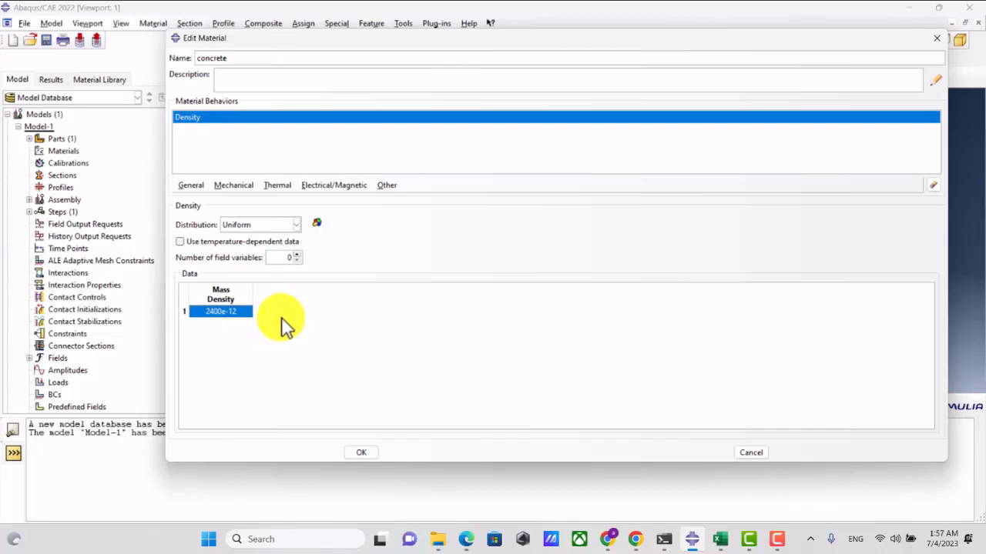
Add isotropic elastic behavior to the concrete material and copy the Young's modulus from cell D4 on Sheet2 of the CDP calibration workbook in Excel.
{"action": "left_click", "coordinate": [234, 186]}
{"action": "mouse_move", "coordinate": [247, 199]}
{"action": "left_click", "coordinate": [443, 199]}
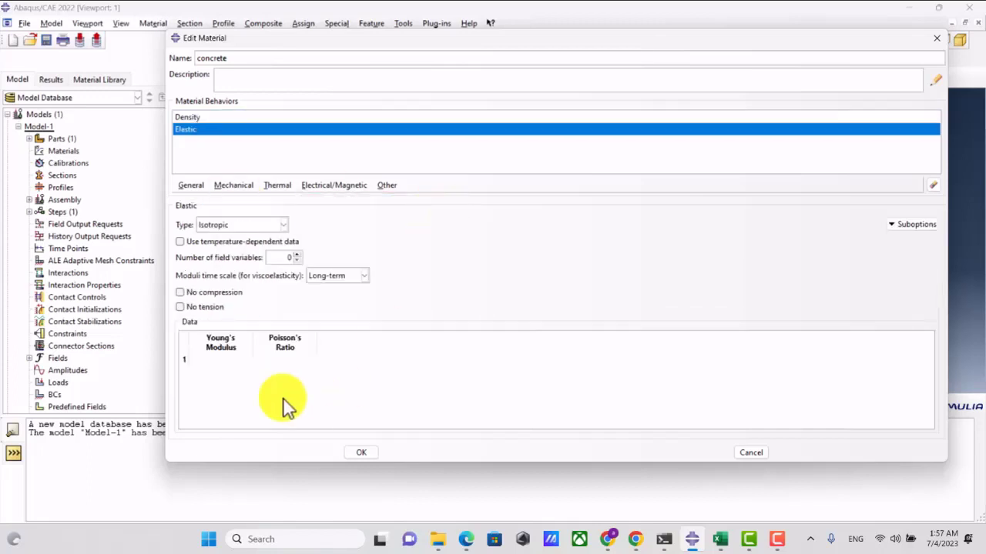
{"action": "left_click", "coordinate": [477, 539]}
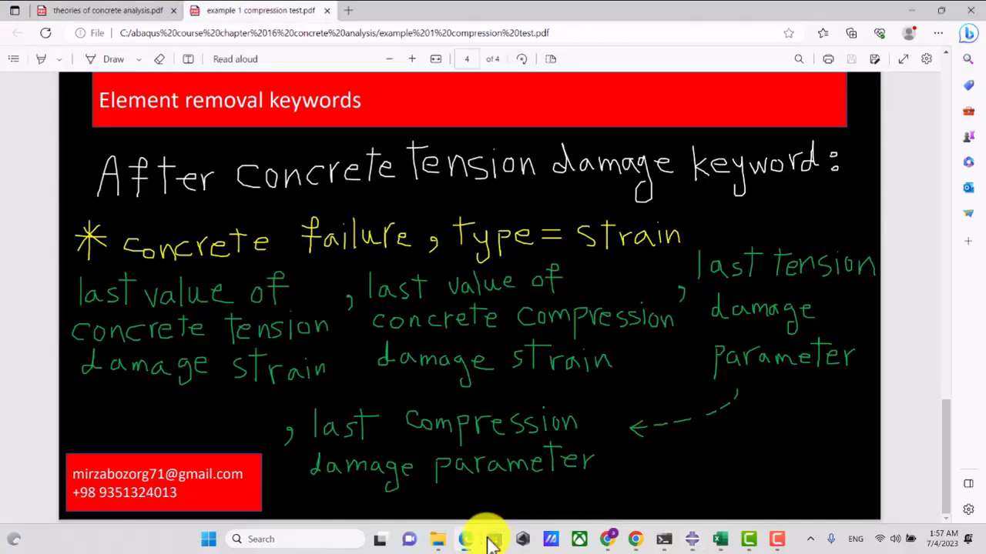
{"action": "left_click", "coordinate": [719, 539]}
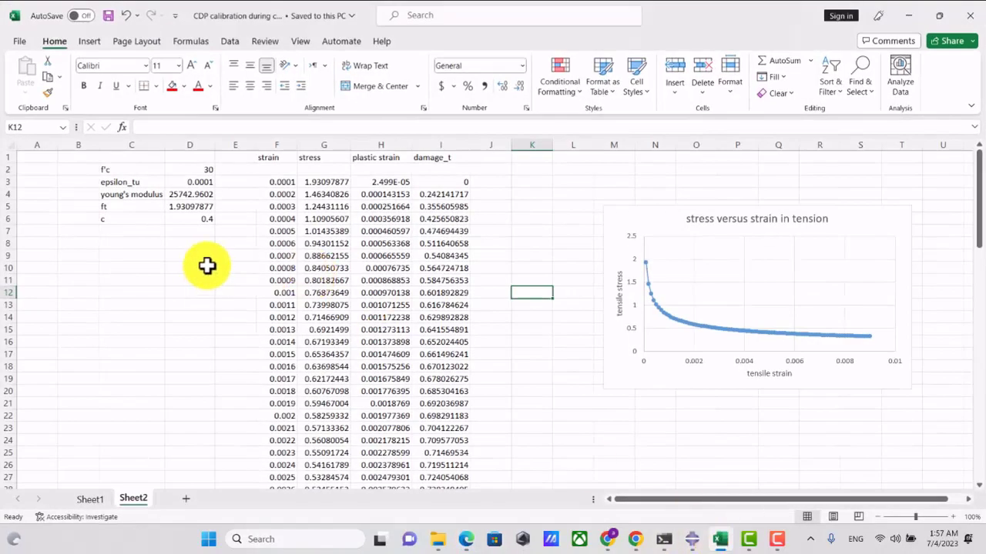
{"action": "left_click", "coordinate": [192, 196]}
{"action": "key", "text": "ctrl+c"}
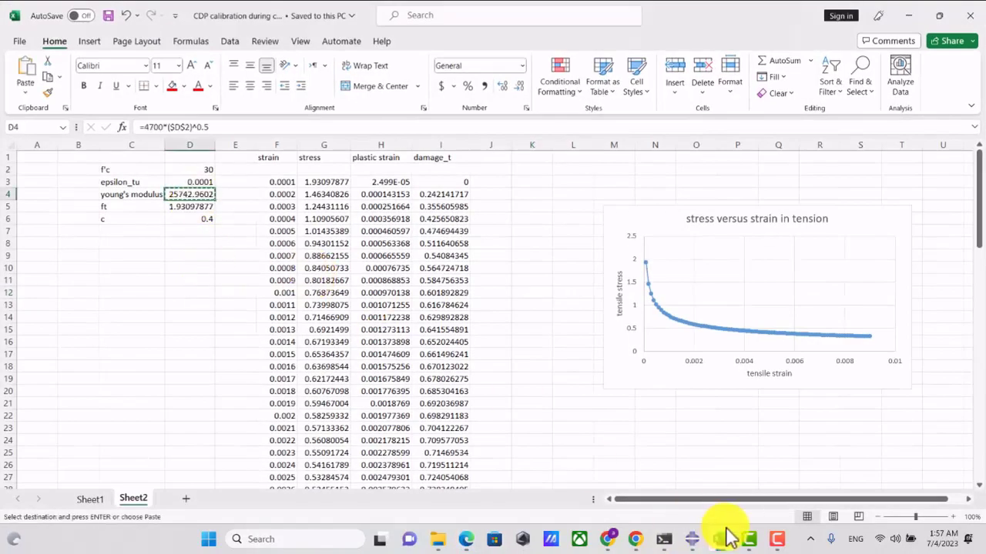
Switch to Abaqus/CAE, paste 25742.9602 as the elastic Young's modulus and set Poisson's ratio to 0.2.
{"action": "left_click", "coordinate": [692, 539]}
{"action": "left_click", "coordinate": [219, 360]}
{"action": "key", "text": "ctrl+v"}
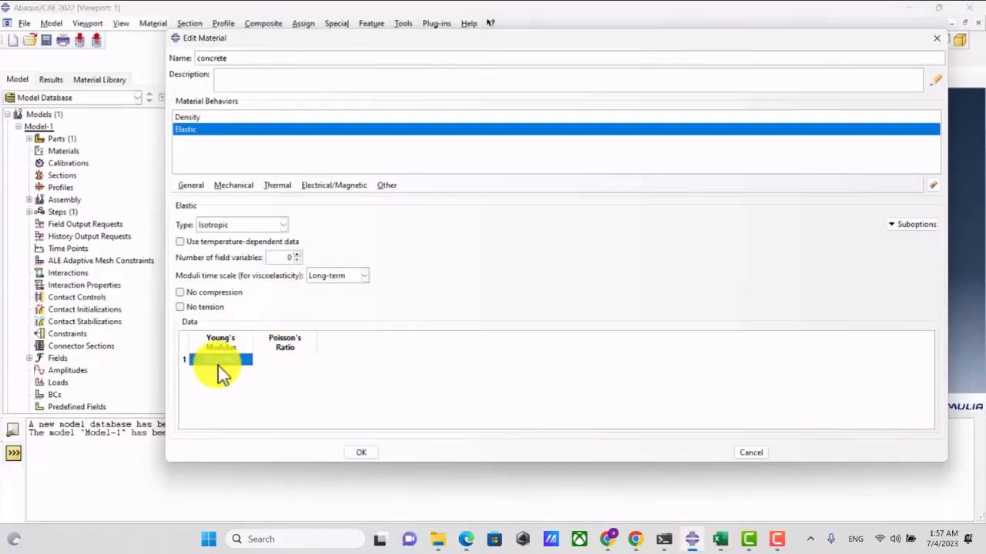
{"action": "key", "text": "Tab"}
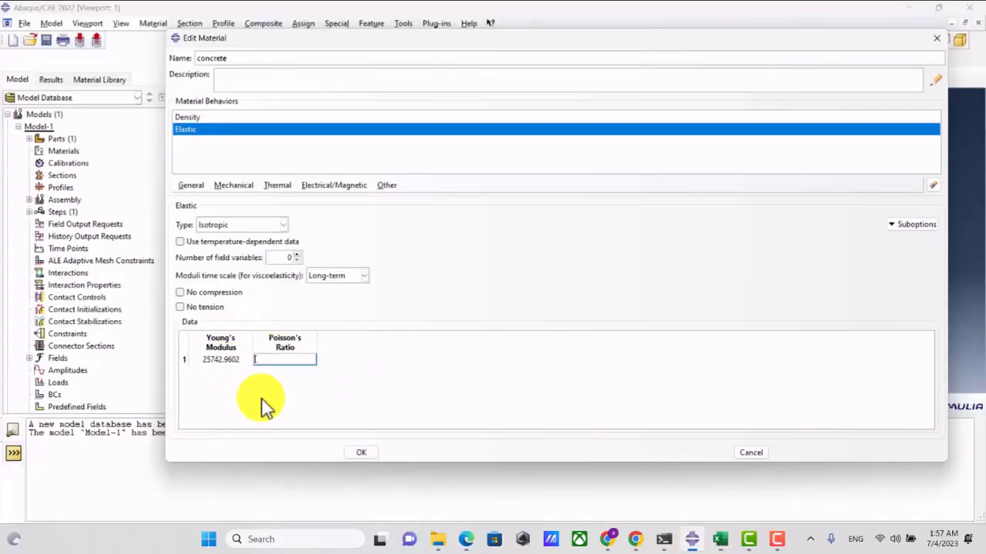
{"action": "type", "text": "0.2"}
{"action": "key", "text": "Return"}
Add Concrete Damaged Plasticity to the concrete material and look up the CDP model parameters in the theories of concrete analysis PDF in the browser.
{"action": "left_click", "coordinate": [240, 188]}
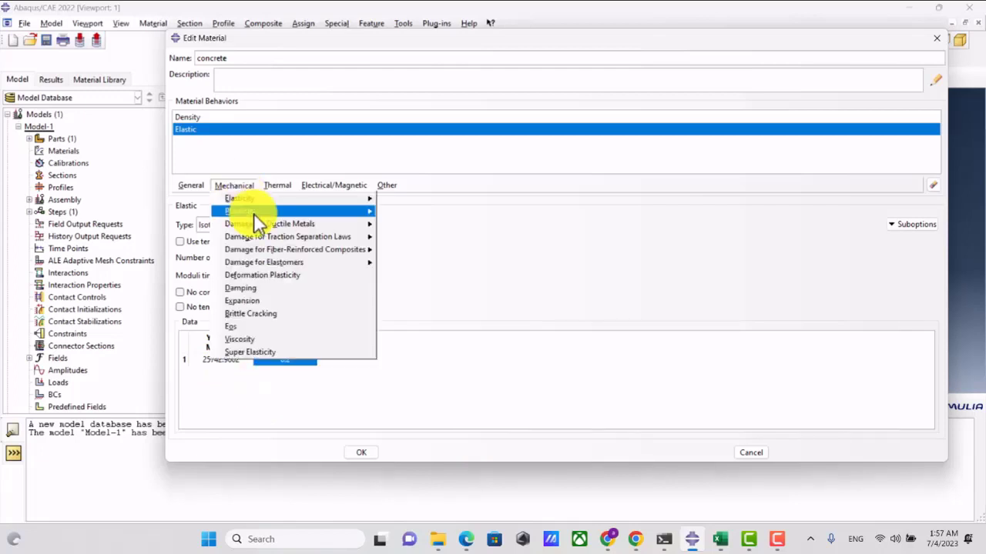
{"action": "mouse_move", "coordinate": [254, 211]}
{"action": "left_click", "coordinate": [435, 263]}
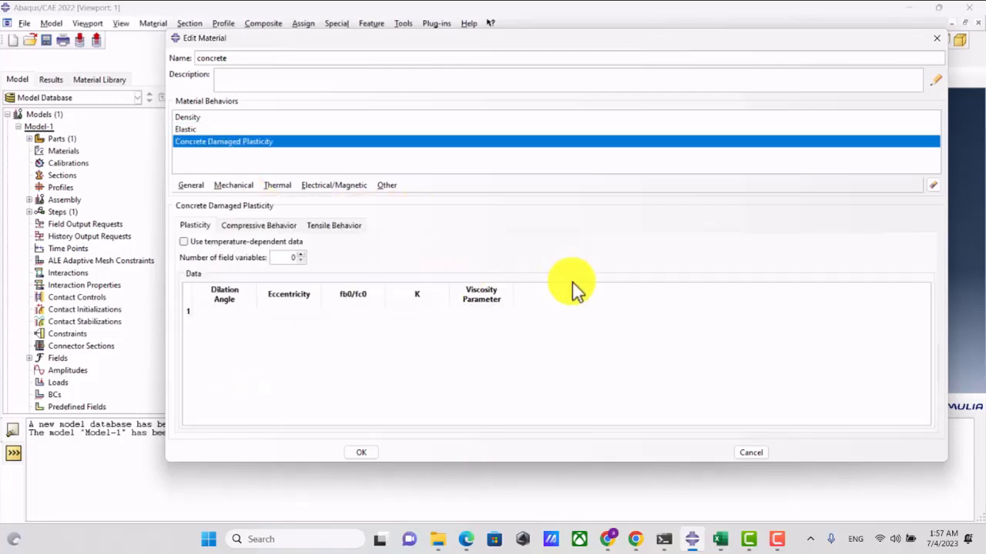
{"action": "left_click", "coordinate": [466, 539]}
{"action": "left_click", "coordinate": [87, 11]}
{"action": "scroll", "coordinate": [462, 297], "scroll_direction": "up", "scroll_amount": 10}
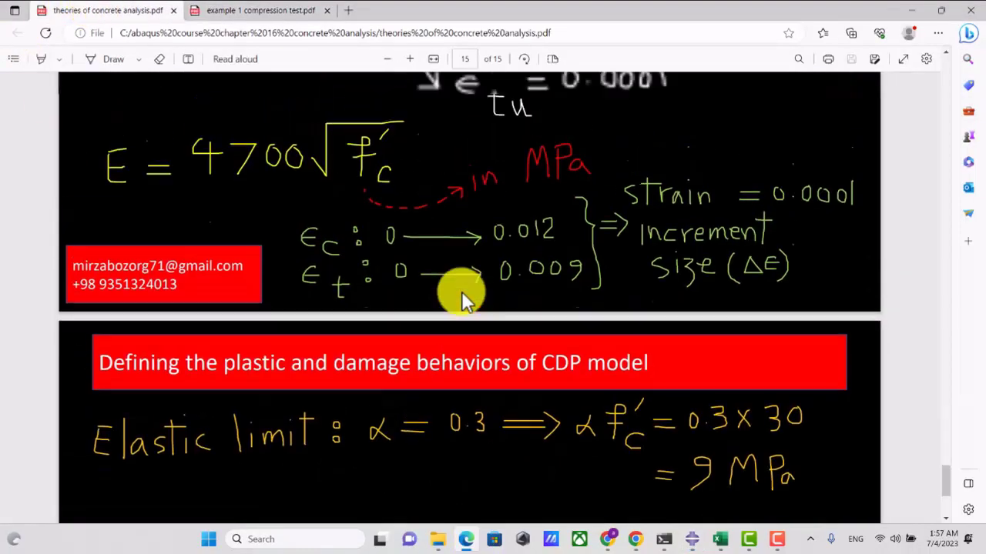
{"action": "scroll", "coordinate": [461, 298], "scroll_direction": "up", "scroll_amount": 10}
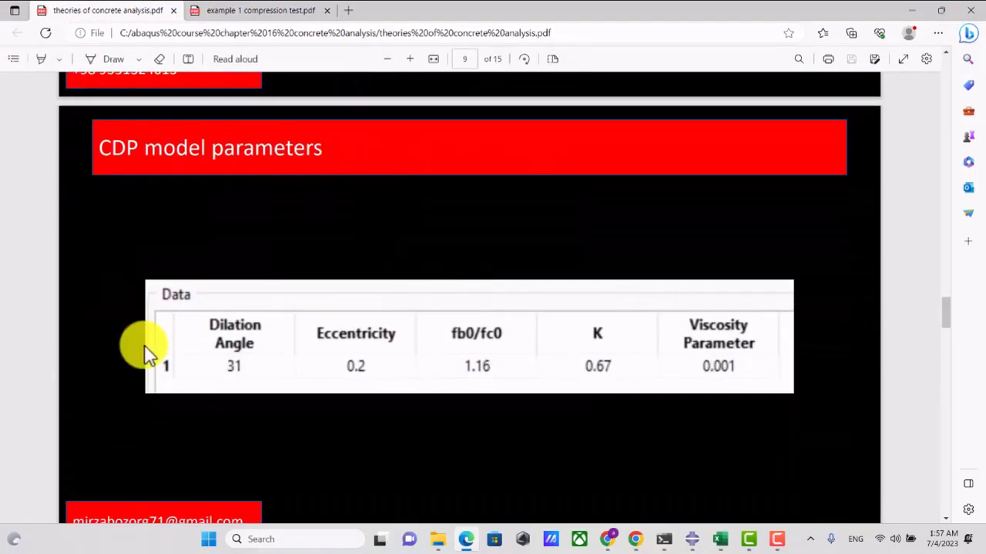
Switch to Abaqus/CAE and set the plasticity data to dilation angle 31, eccentricity 0.2, fb0/fc0 1.16 and K 0.67.
{"action": "left_click", "coordinate": [691, 539]}
{"action": "left_click", "coordinate": [229, 315]}
{"action": "type", "text": "e"}
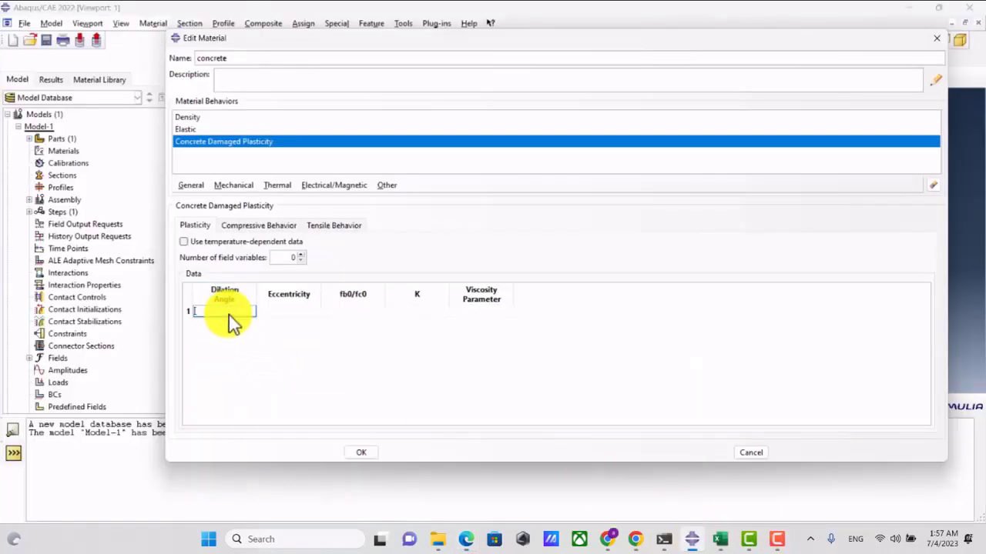
{"action": "type", "text": "1"}
{"action": "key", "text": "Tab"}
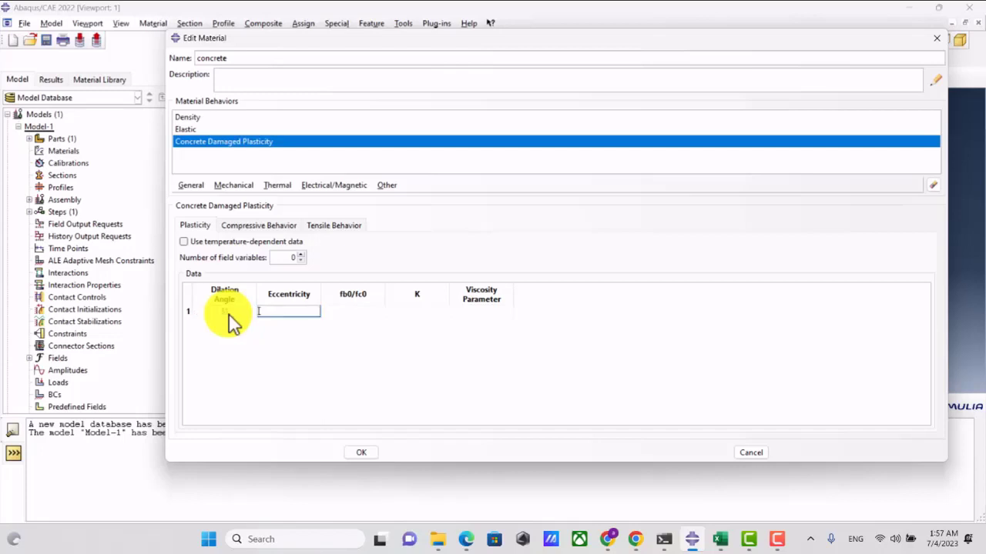
{"action": "type", "text": "0.2"}
{"action": "key", "text": "Tab"}
{"action": "type", "text": "1.16"}
{"action": "key", "text": "Tab"}
{"action": "type", "text": "0."}
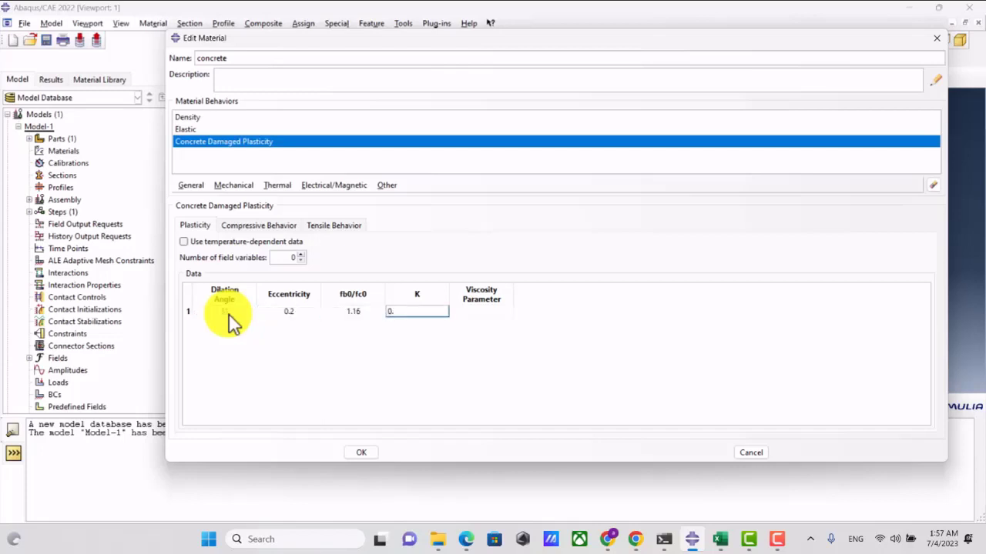
{"action": "type", "text": "67"}
{"action": "key", "text": "Tab"}
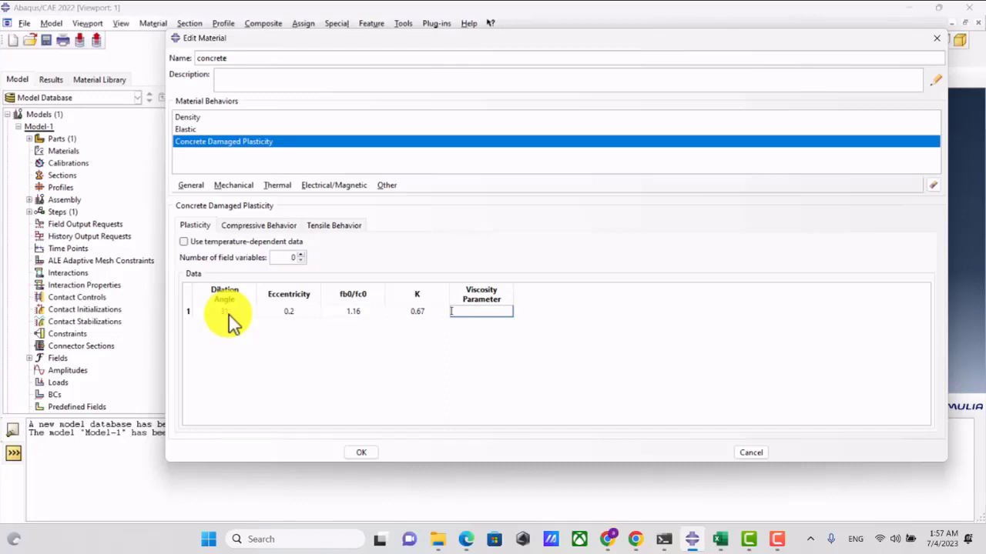
Recheck the CDP model parameters in the theories PDF and enter 0 for the viscosity parameter in Abaqus/CAE.
{"action": "left_click", "coordinate": [469, 540]}
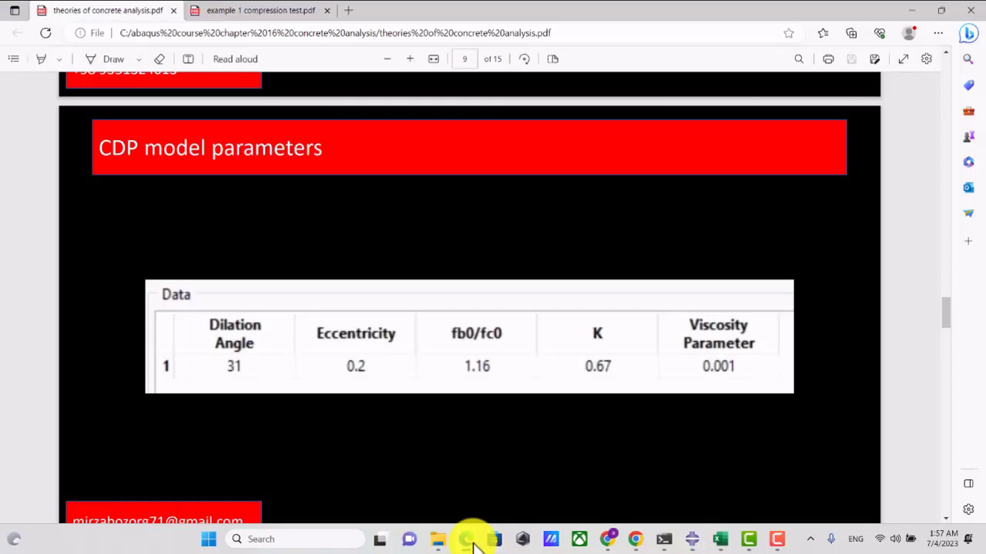
{"action": "left_click", "coordinate": [467, 540]}
{"action": "type", "text": "0"}
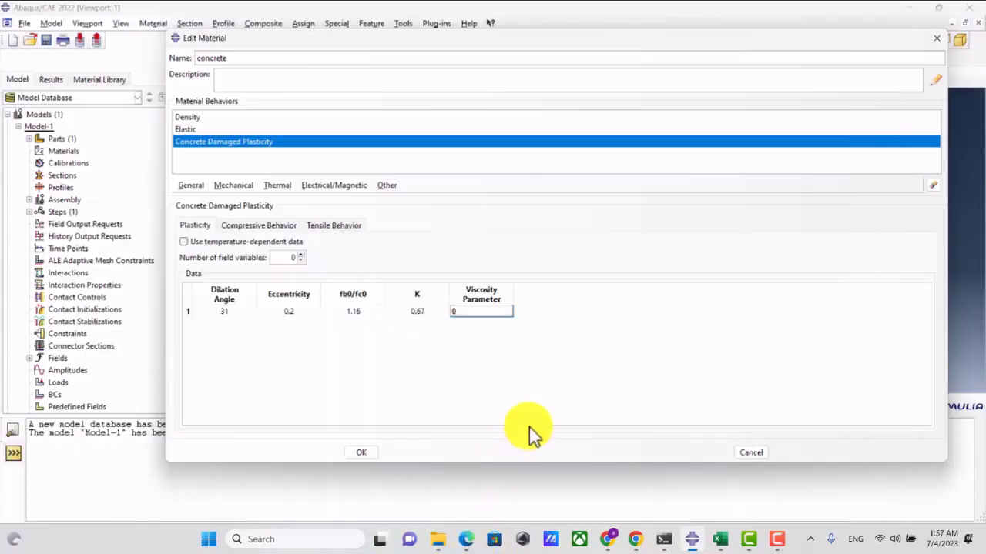
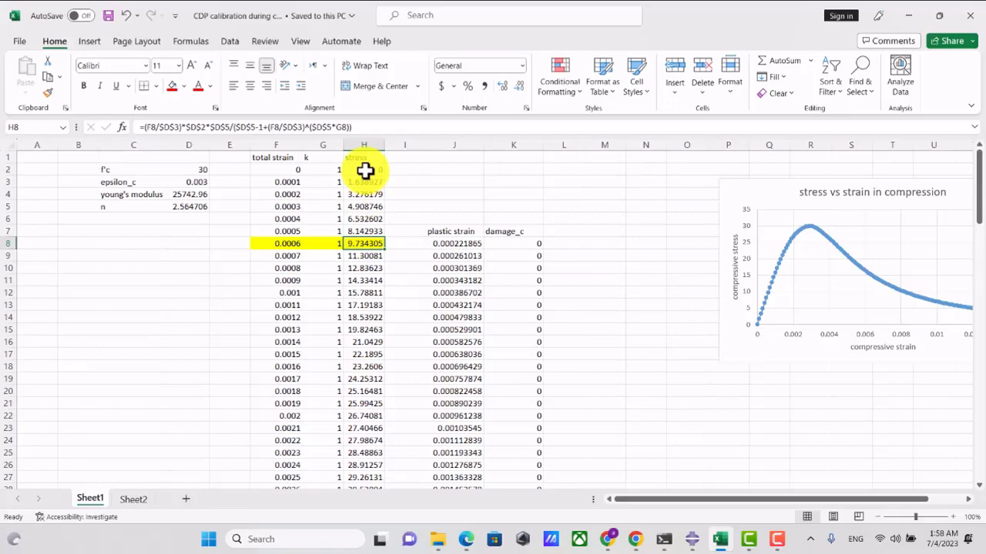
Copy the stress values H8:H122 from Sheet1 in Excel into the Yield Stress column of the compressive behavior in Abaqus/CAE.
{"action": "left_click", "coordinate": [413, 267]}
{"action": "left_click_drag", "start_coordinate": [369, 241], "coordinate": [371, 462]}
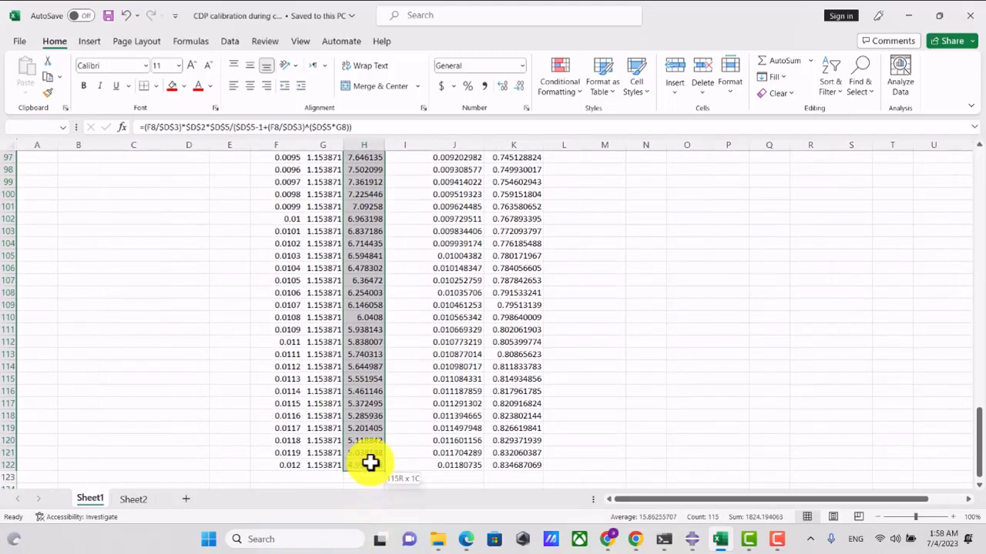
{"action": "key", "text": "ctrl+c"}
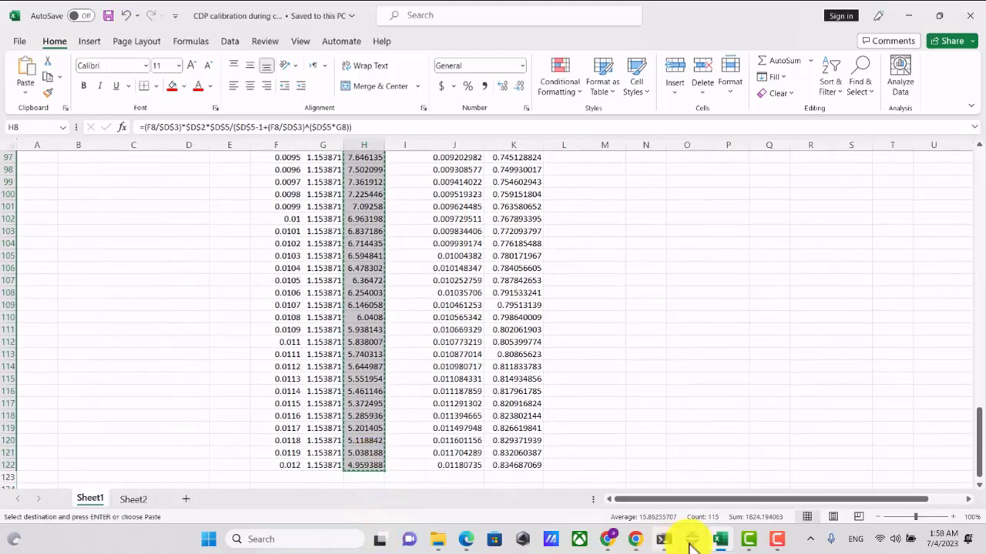
{"action": "left_click", "coordinate": [691, 541]}
{"action": "left_click", "coordinate": [246, 330]}
{"action": "key", "text": "ctrl+v"}
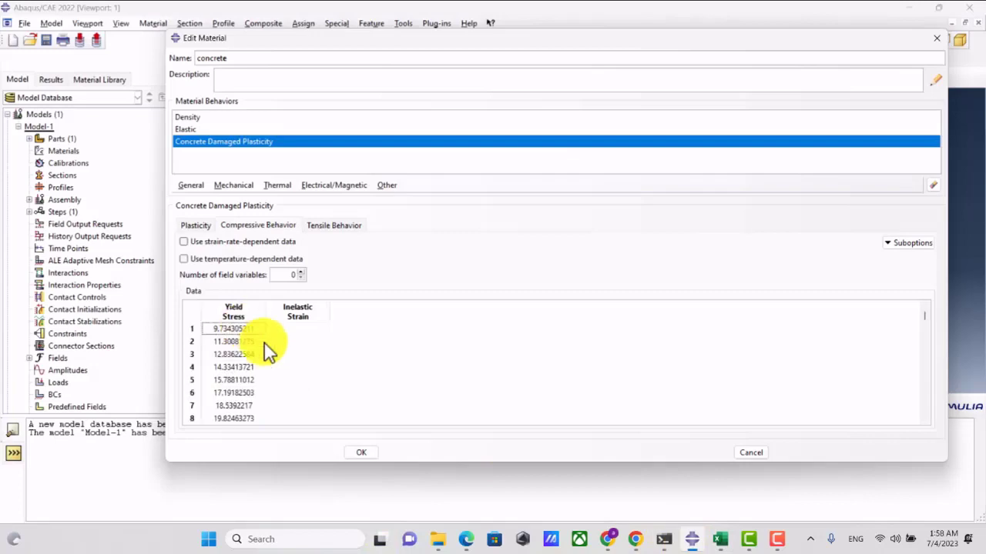
Copy the plastic strain values J8:J122 from Sheet1 in Excel into the Inelastic Strain column of the compressive behavior in Abaqus/CAE.
{"action": "left_click", "coordinate": [722, 541]}
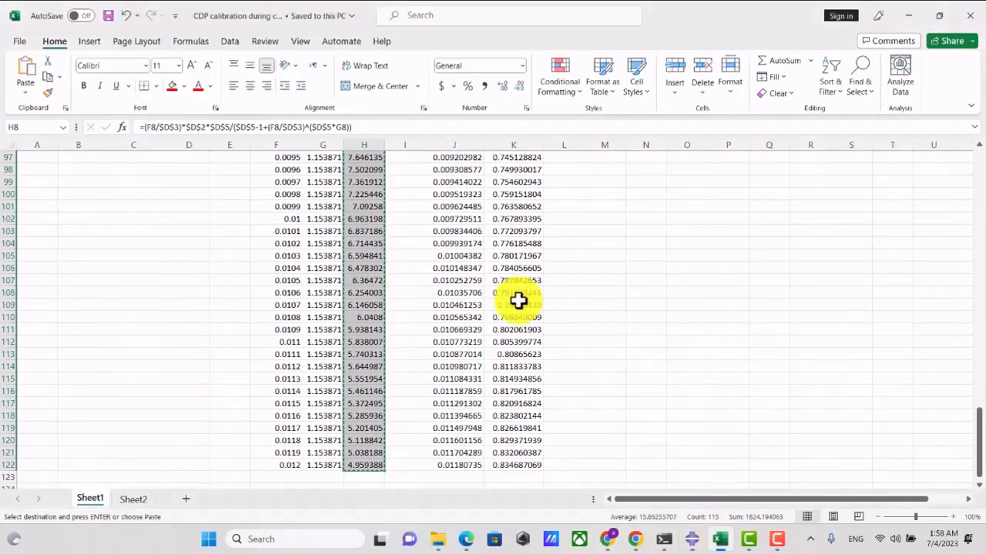
{"action": "scroll", "coordinate": [508, 292], "scroll_direction": "up", "scroll_amount": 20}
{"action": "scroll", "coordinate": [505, 293], "scroll_direction": "up", "scroll_amount": 3}
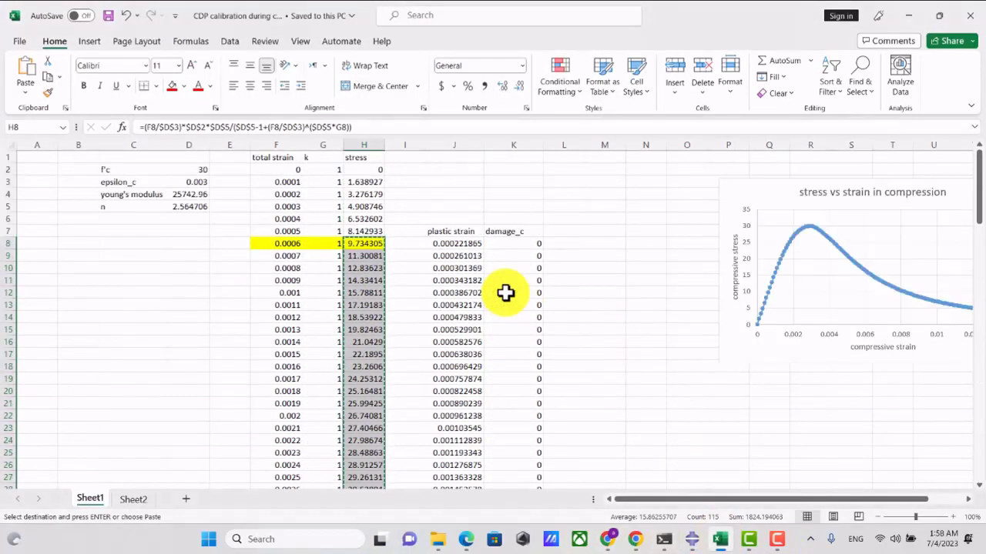
{"action": "left_click_drag", "start_coordinate": [456, 244], "coordinate": [453, 468]}
{"action": "key", "text": "ctrl+c"}
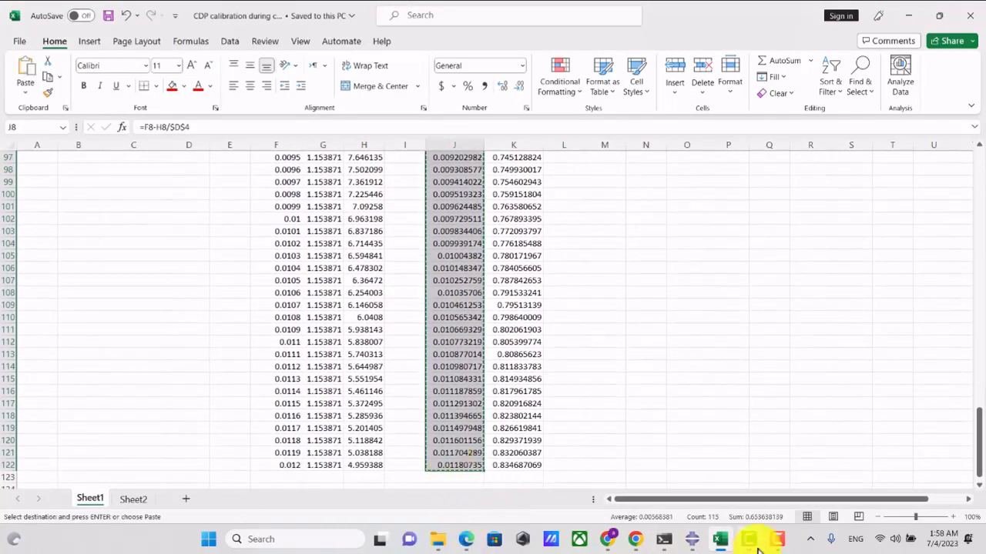
{"action": "left_click", "coordinate": [691, 539]}
{"action": "left_click", "coordinate": [318, 329]}
{"action": "key", "text": "ctrl+v"}
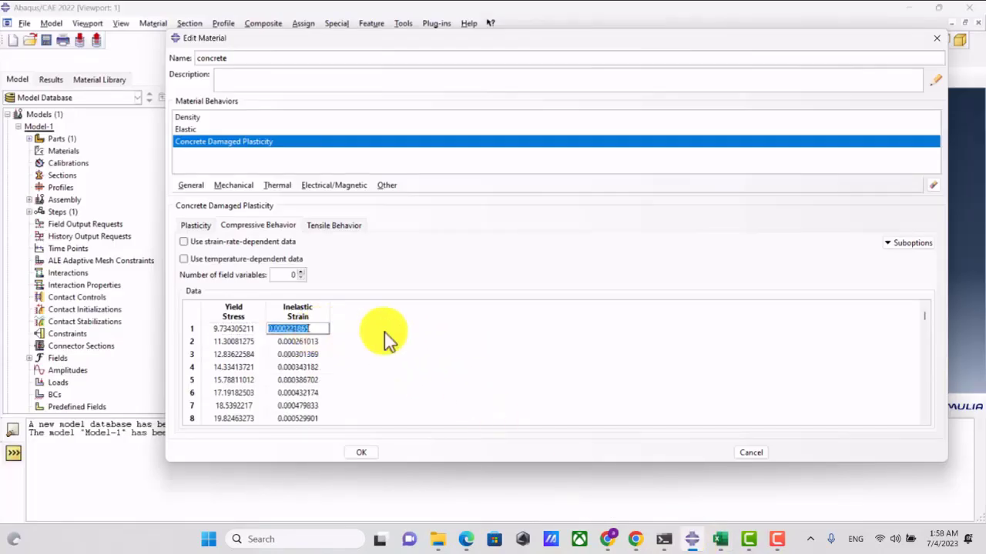
Set the first Inelastic Strain value of the compressive behavior to 0.
{"action": "type", "text": "0"}
{"action": "key", "text": "Return"}
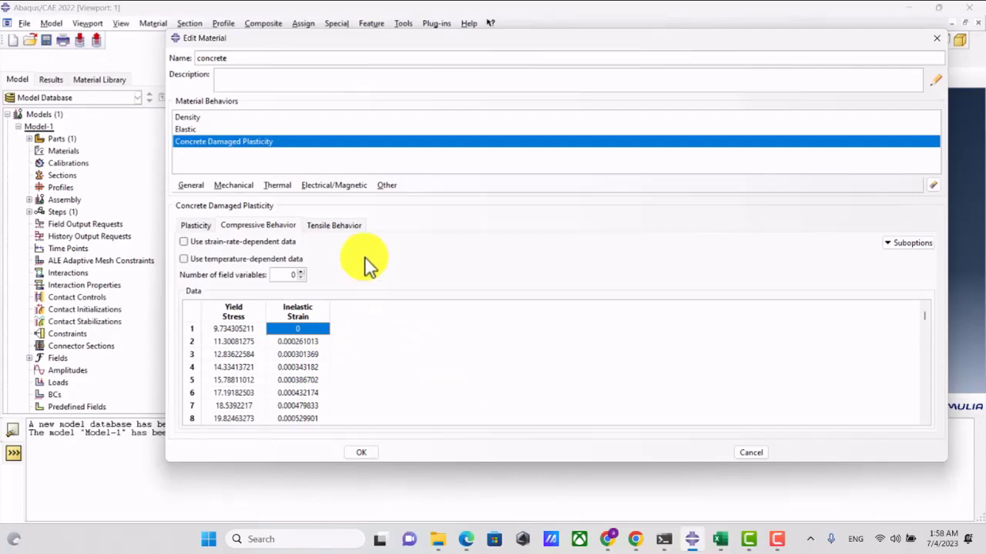
Copy the stress values G3:G92 from Sheet2 in Excel into the Yield Stress column of the tensile behavior in Abaqus/CAE.
{"action": "left_click", "coordinate": [339, 227]}
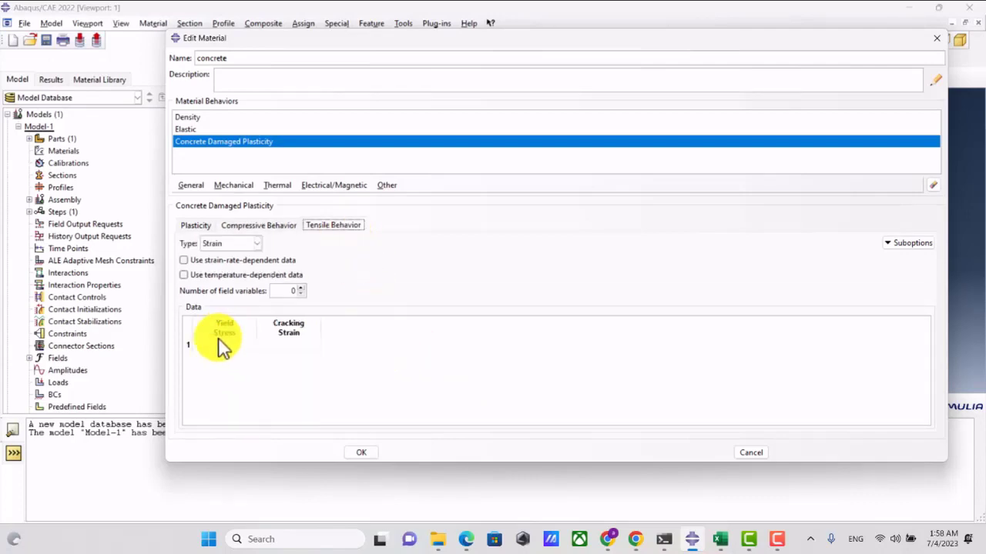
{"action": "left_click", "coordinate": [724, 539]}
{"action": "scroll", "coordinate": [493, 393], "scroll_direction": "up", "scroll_amount": 20}
{"action": "scroll", "coordinate": [464, 408], "scroll_direction": "up", "scroll_amount": 5}
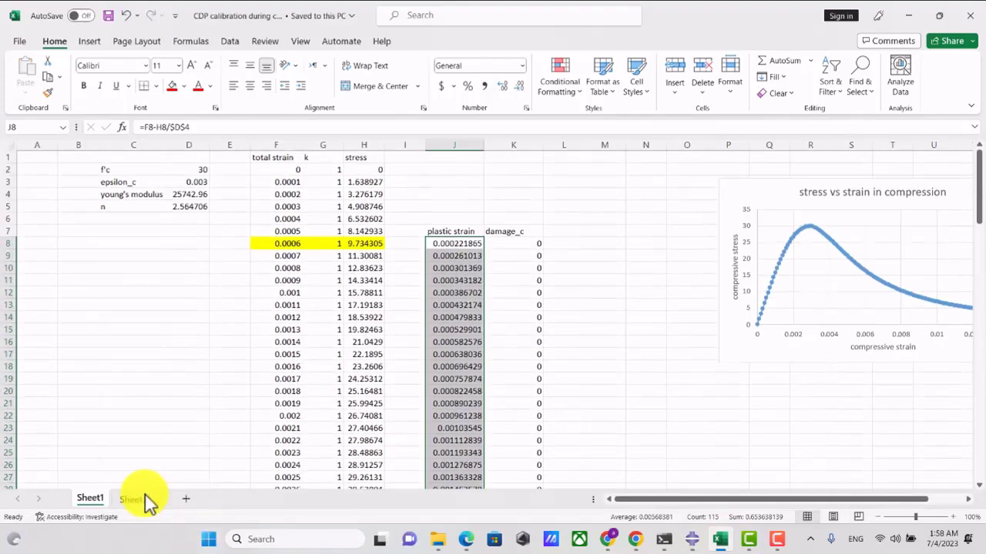
{"action": "left_click", "coordinate": [133, 499]}
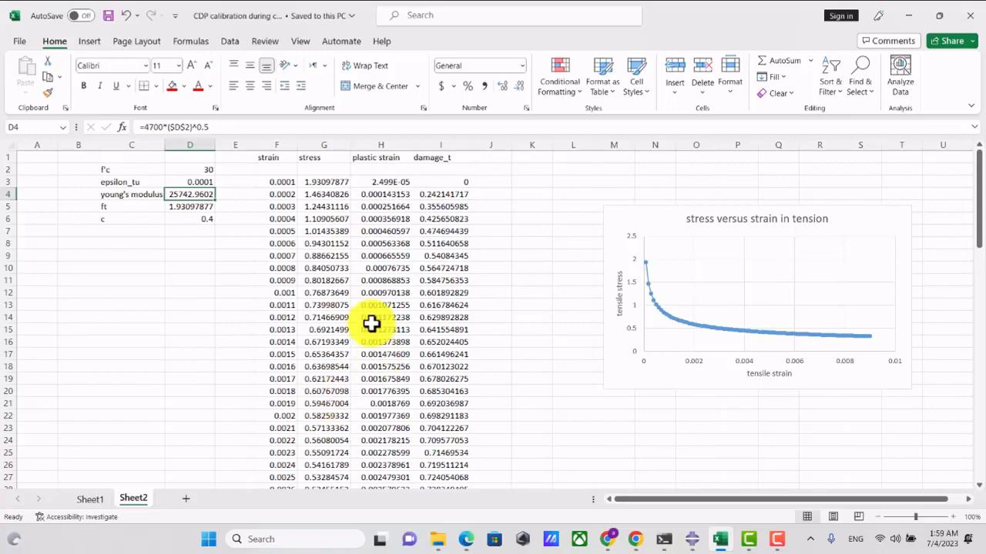
{"action": "left_click", "coordinate": [325, 183]}
{"action": "left_click_drag", "start_coordinate": [326, 183], "coordinate": [326, 456]}
{"action": "key", "text": "ctrl+c"}
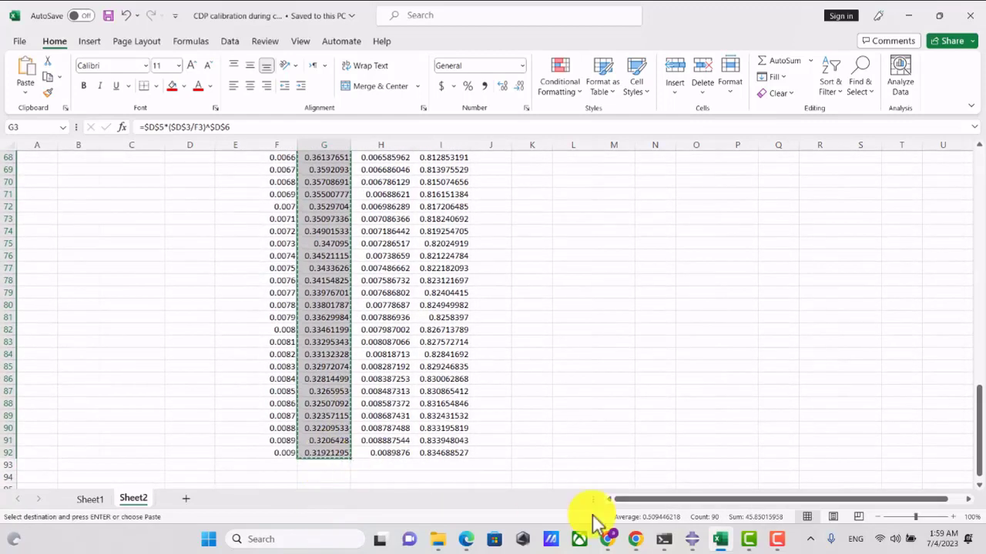
{"action": "left_click", "coordinate": [690, 537]}
{"action": "left_click", "coordinate": [252, 346]}
{"action": "key", "text": "ctrl+v"}
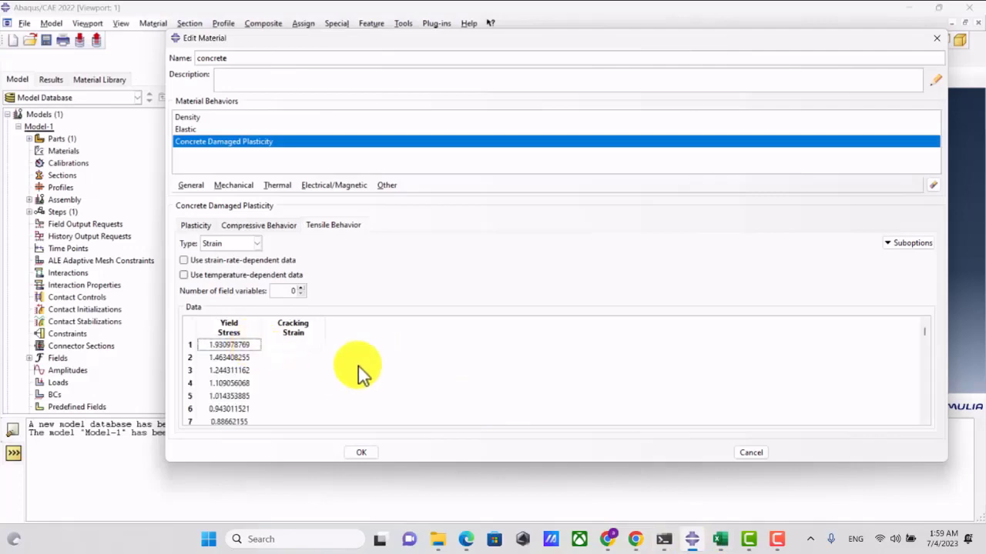
Copy the plastic strain values H3:H92 from Sheet2 in Excel into the tensile Cracking Strain column in Abaqus/CAE and set its first value to 0.
{"action": "left_click", "coordinate": [308, 348]}
{"action": "left_click", "coordinate": [465, 541]}
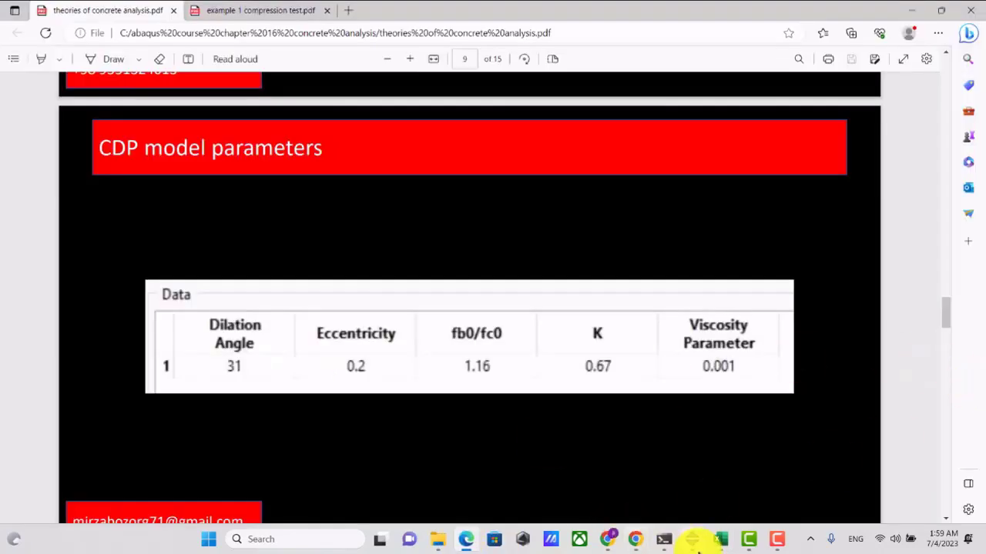
{"action": "left_click", "coordinate": [718, 541]}
{"action": "scroll", "coordinate": [893, 405], "scroll_direction": "up", "scroll_amount": 20}
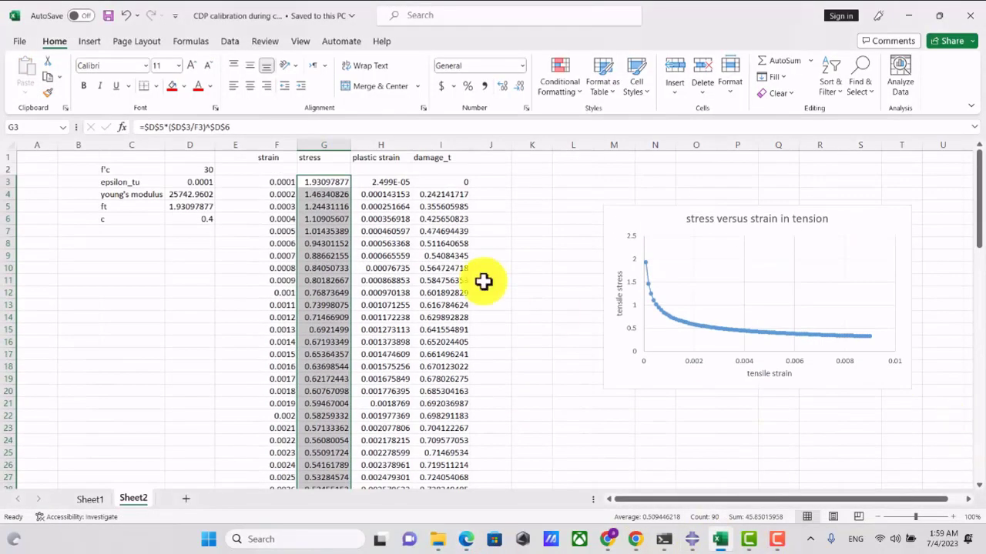
{"action": "left_click_drag", "start_coordinate": [388, 181], "coordinate": [378, 464]}
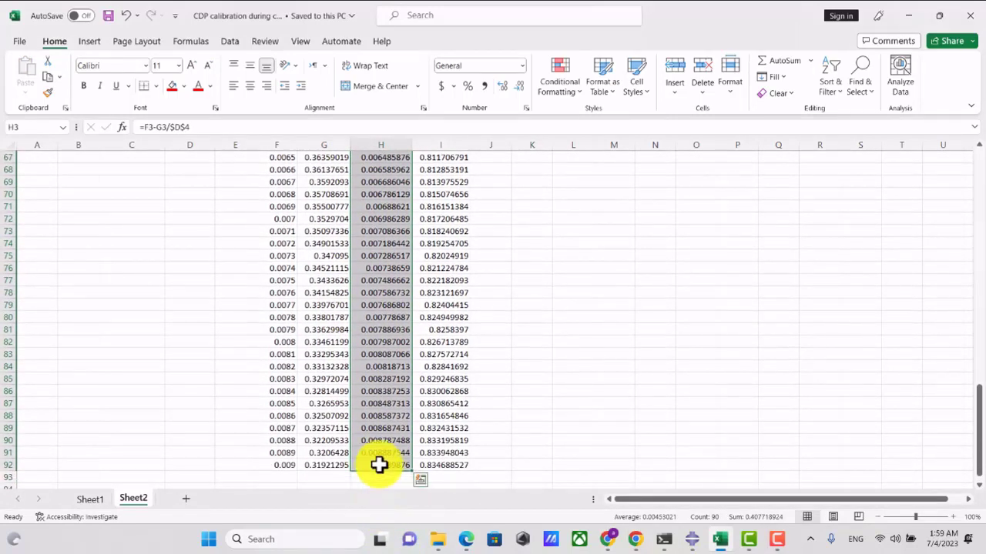
{"action": "key", "text": "ctrl+c"}
{"action": "left_click", "coordinate": [691, 539]}
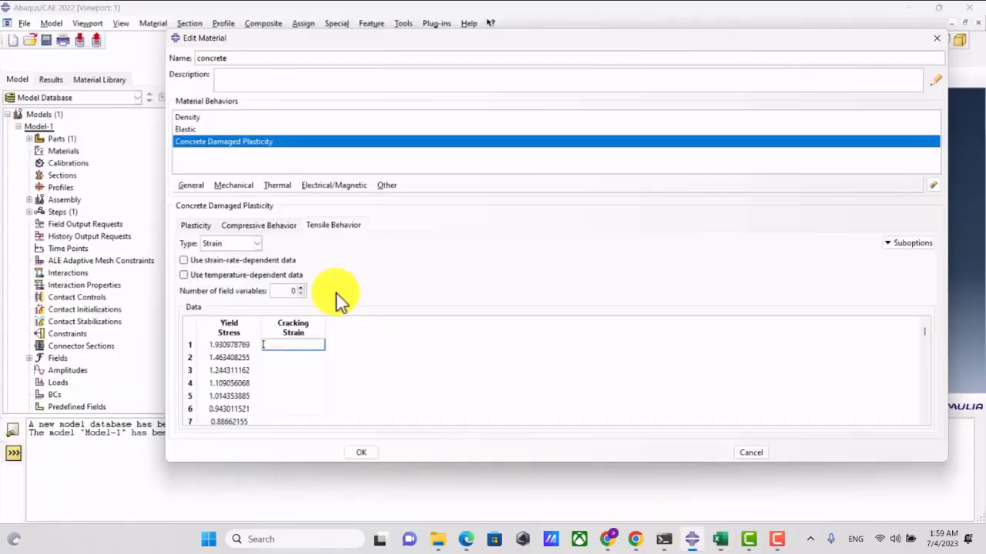
{"action": "key", "text": "ctrl+v"}
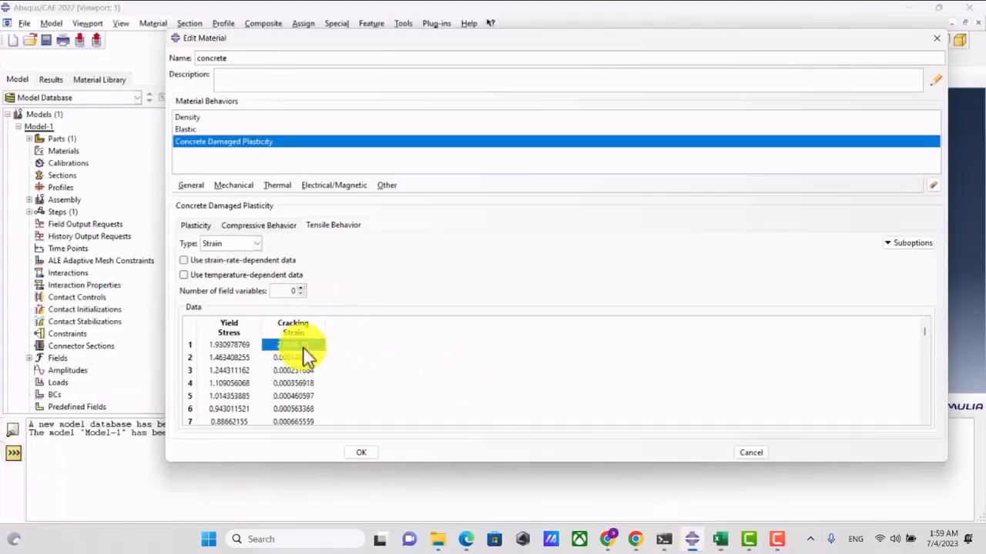
{"action": "type", "text": "0"}
{"action": "key", "text": "Return"}
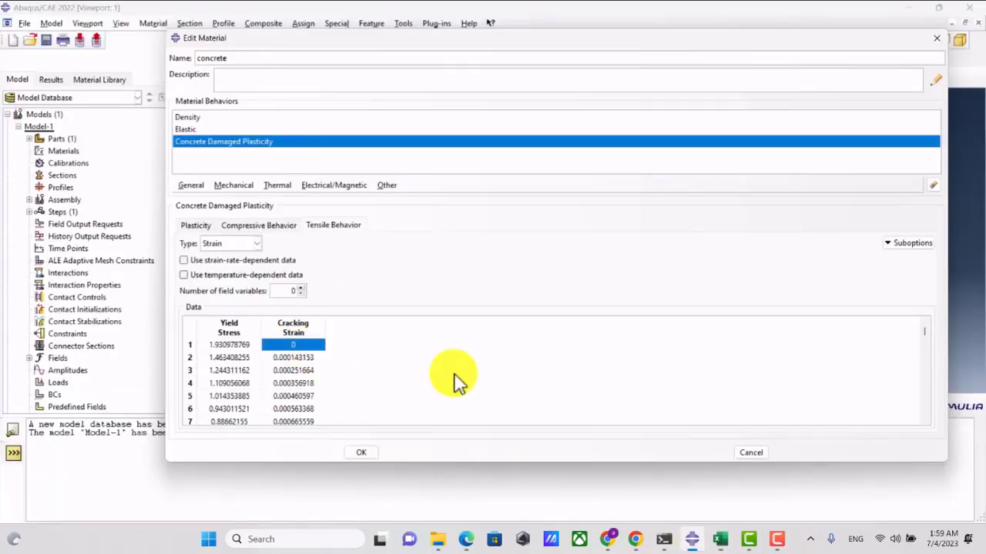
Open the compression damage suboption of the compressive behavior and enlarge its editor to show both data columns.
{"action": "left_click", "coordinate": [260, 224]}
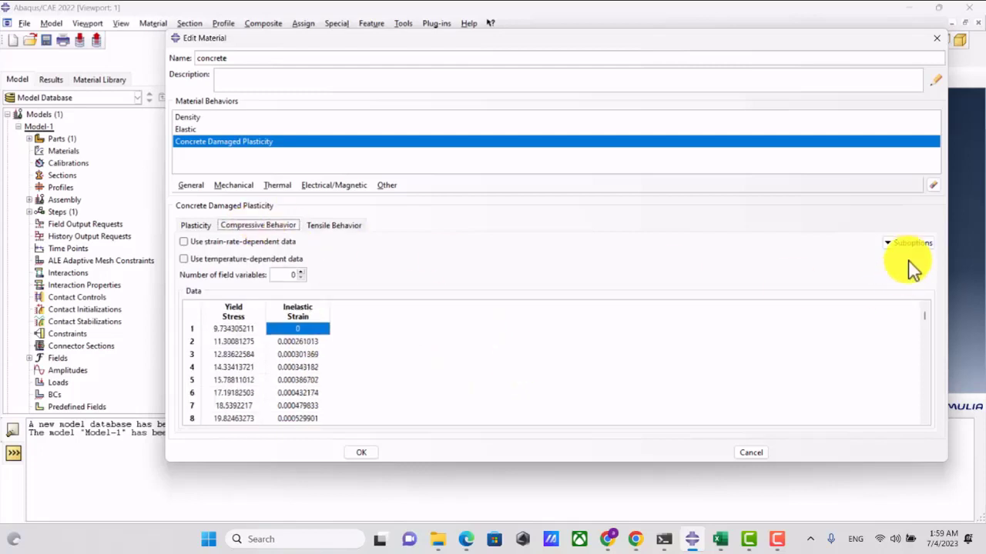
{"action": "left_click", "coordinate": [910, 243]}
{"action": "left_click", "coordinate": [926, 256]}
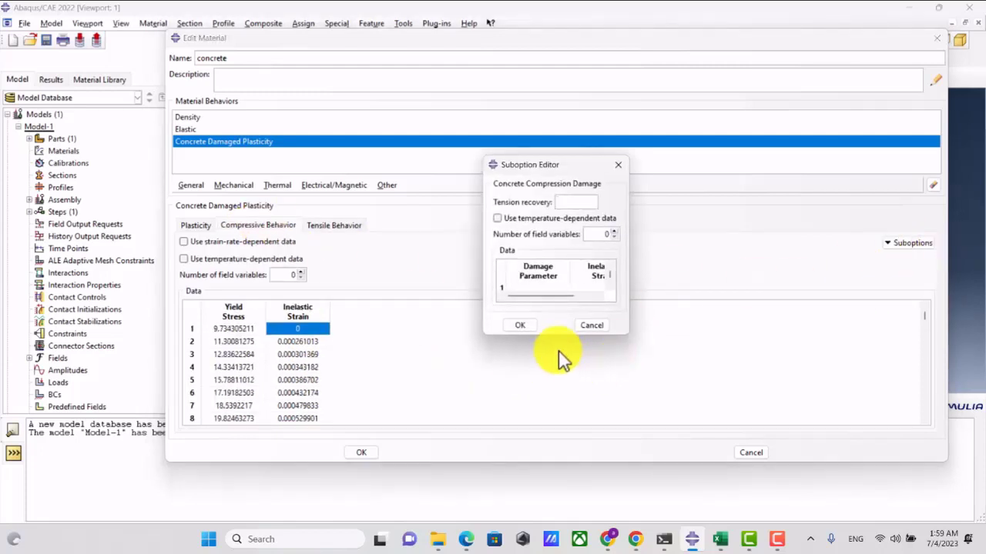
{"action": "left_click_drag", "start_coordinate": [561, 333], "coordinate": [561, 396]}
{"action": "left_click_drag", "start_coordinate": [629, 297], "coordinate": [773, 301]}
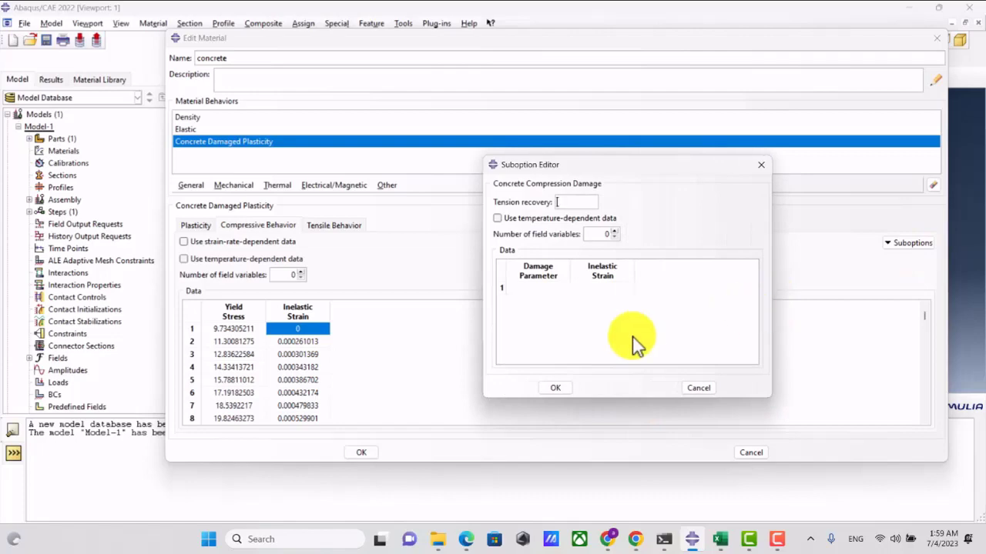
Copy the damage_c values K8:K122 from Sheet1 in Excel into the Damage Parameter column of the compression damage data in Abaqus/CAE.
{"action": "left_click", "coordinate": [720, 537]}
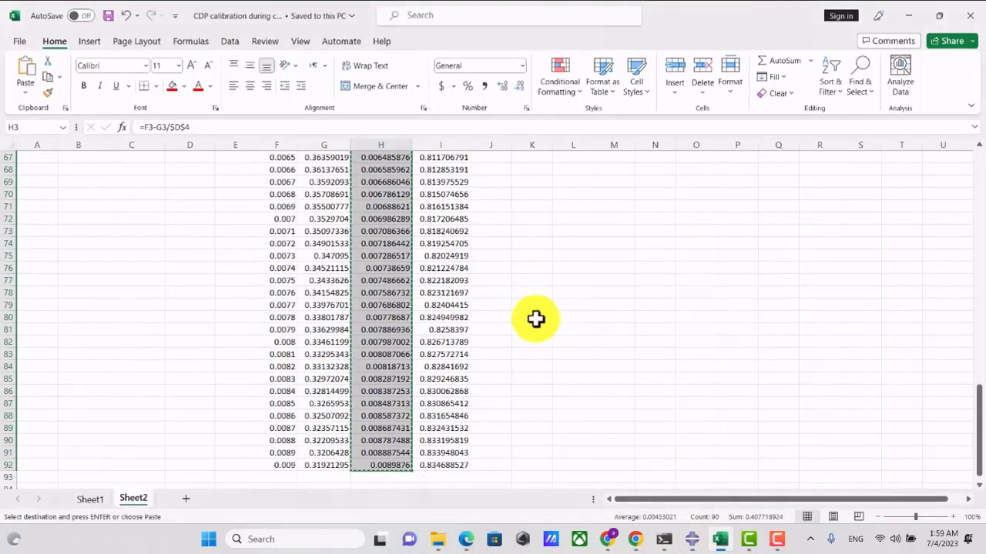
{"action": "scroll", "coordinate": [519, 298], "scroll_direction": "up", "scroll_amount": 20}
{"action": "left_click", "coordinate": [89, 499]}
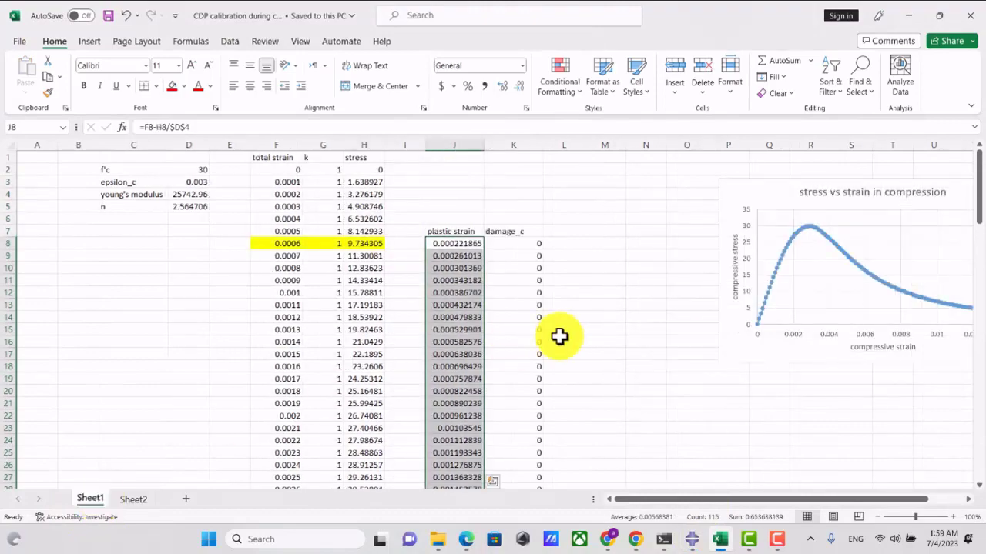
{"action": "left_click", "coordinate": [587, 327]}
{"action": "left_click_drag", "start_coordinate": [517, 244], "coordinate": [524, 466]}
{"action": "key", "text": "ctrl+c"}
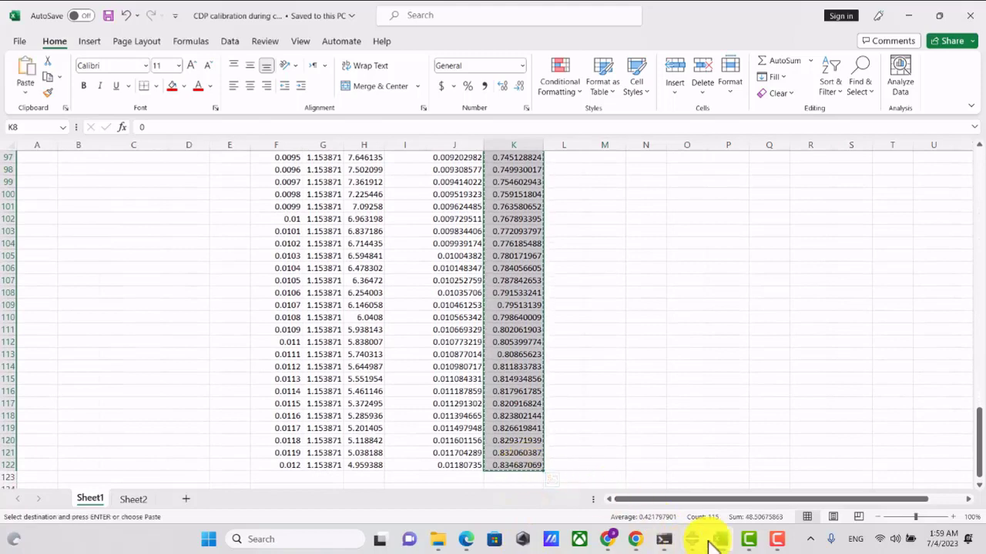
{"action": "left_click", "coordinate": [692, 539]}
{"action": "left_click", "coordinate": [548, 289]}
{"action": "key", "text": "ctrl+v"}
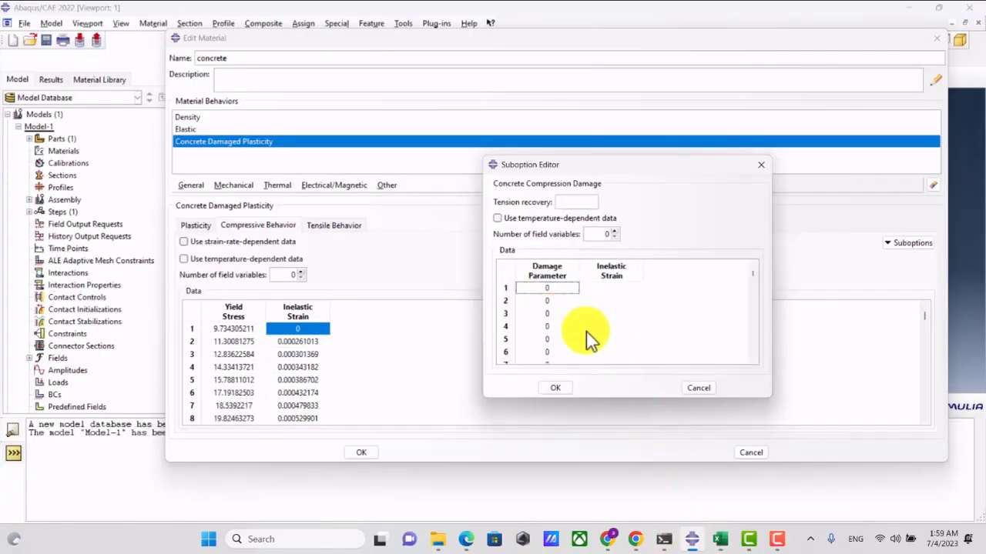
Copy the plastic strain values J8:J122 from Sheet1 in Excel into the Inelastic Strain column of the compression damage data in Abaqus/CAE.
{"action": "left_click", "coordinate": [464, 539]}
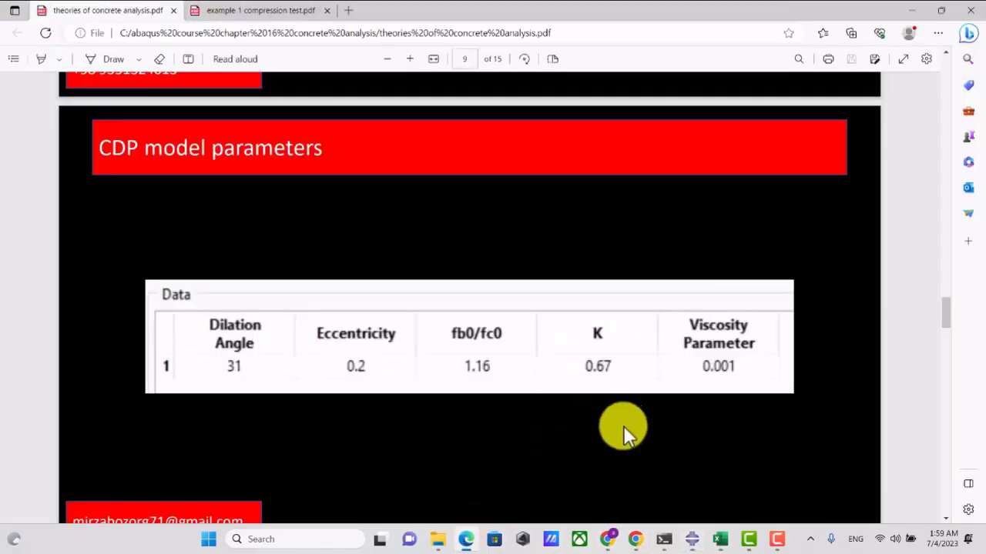
{"action": "left_click", "coordinate": [720, 539]}
{"action": "scroll", "coordinate": [485, 321], "scroll_direction": "up", "scroll_amount": 20}
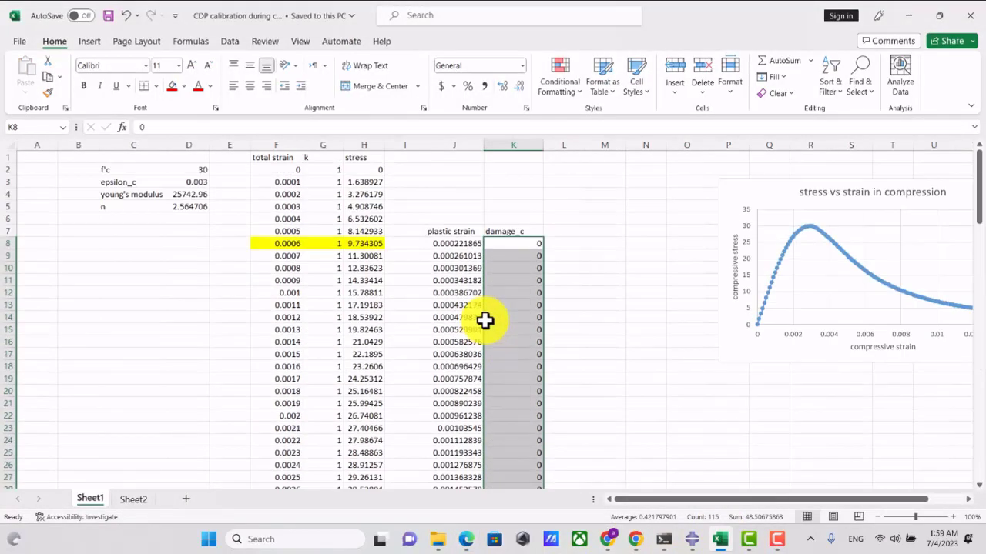
{"action": "left_click", "coordinate": [636, 317]}
{"action": "left_click_drag", "start_coordinate": [461, 243], "coordinate": [457, 475]}
{"action": "key", "text": "ctrl+c"}
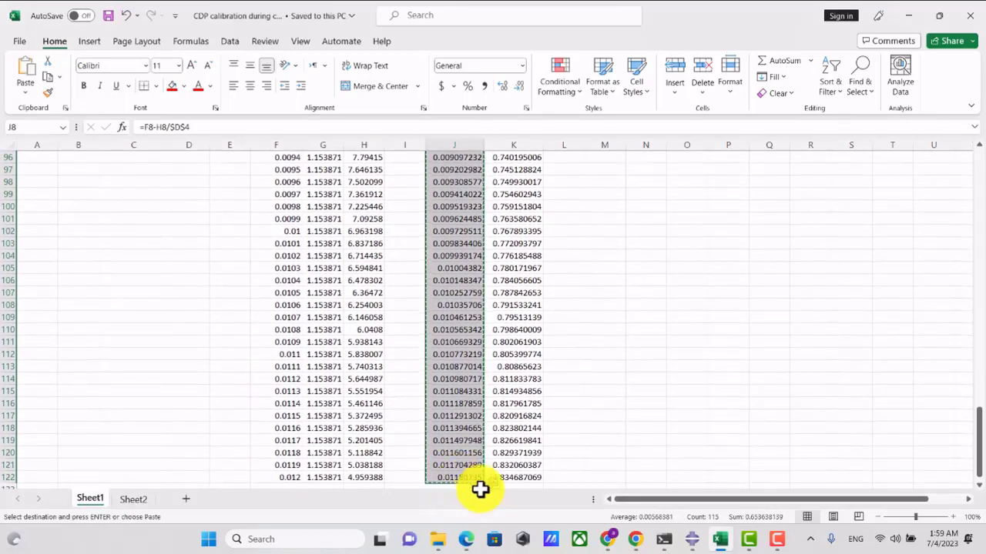
{"action": "left_click", "coordinate": [691, 539]}
{"action": "left_click", "coordinate": [608, 288]}
{"action": "key", "text": "ctrl+v"}
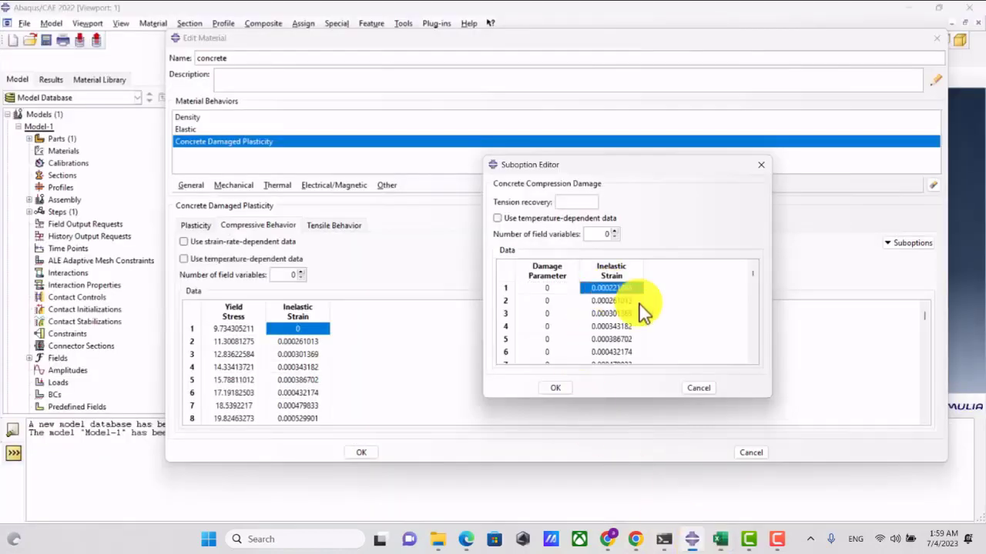
Set the first Inelastic Strain value of the compression damage data to 0, check the table down to its last row, and accept the data.
{"action": "key", "text": "BackSpace"}
{"action": "type", "text": "0"}
{"action": "key", "text": "Return"}
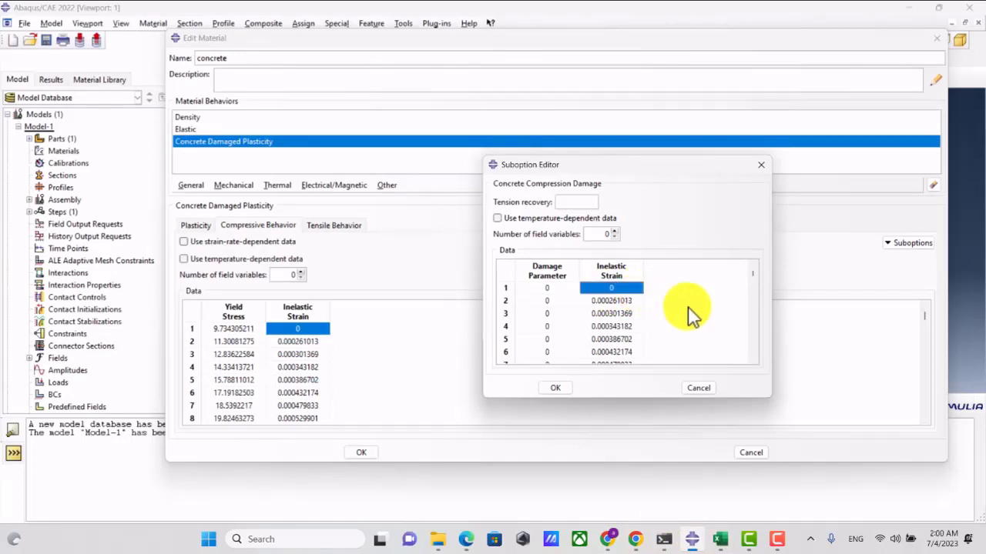
{"action": "scroll", "coordinate": [660, 337], "scroll_direction": "down", "scroll_amount": 20}
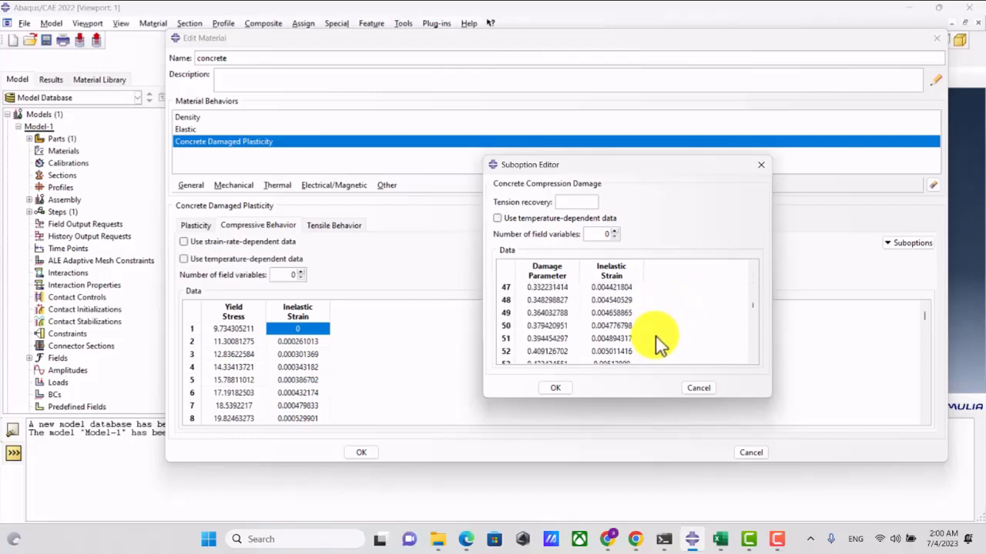
{"action": "scroll", "coordinate": [660, 345], "scroll_direction": "down", "scroll_amount": 14}
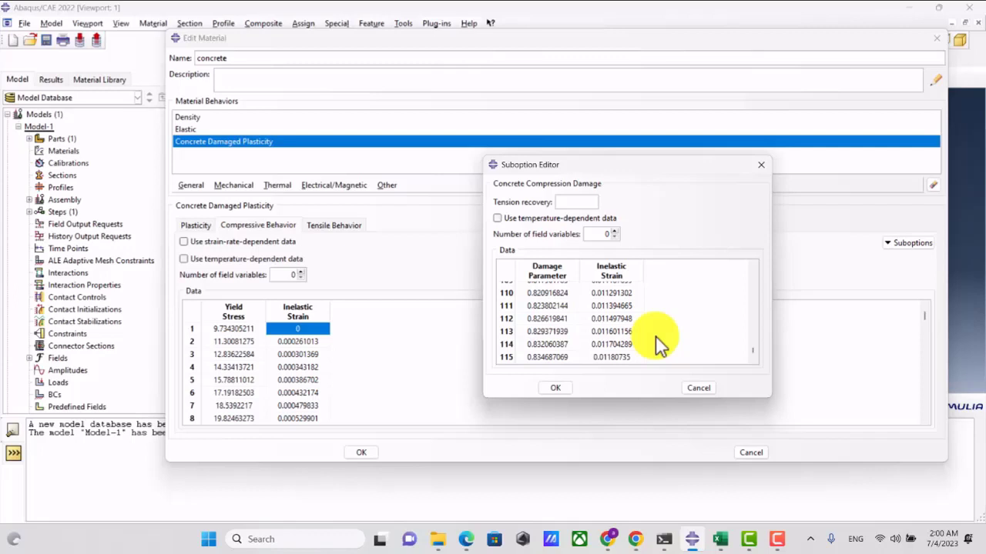
{"action": "left_click", "coordinate": [557, 389]}
Open the tension damage suboption of the tensile behavior and enlarge its editor to show both data columns.
{"action": "left_click", "coordinate": [333, 225]}
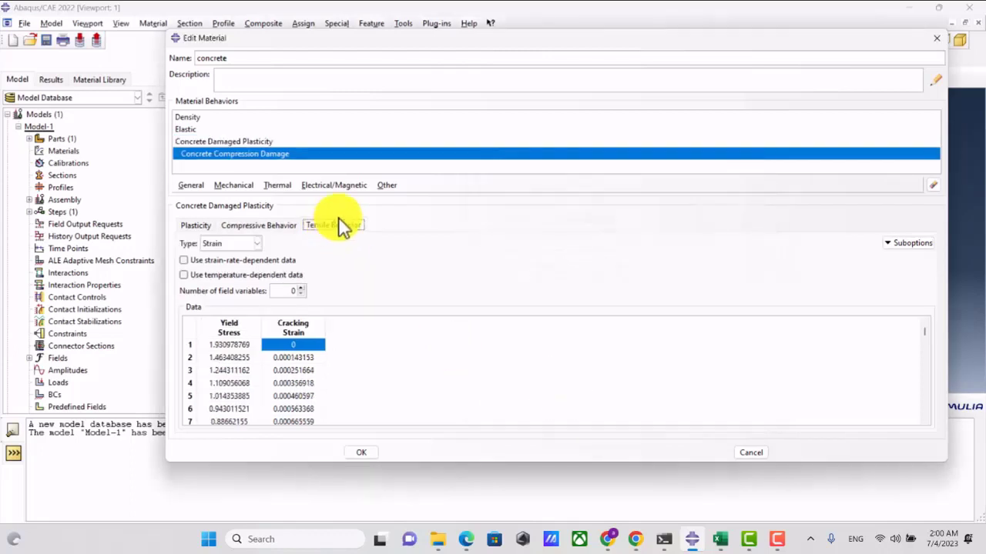
{"action": "left_click", "coordinate": [908, 242]}
{"action": "left_click", "coordinate": [923, 254]}
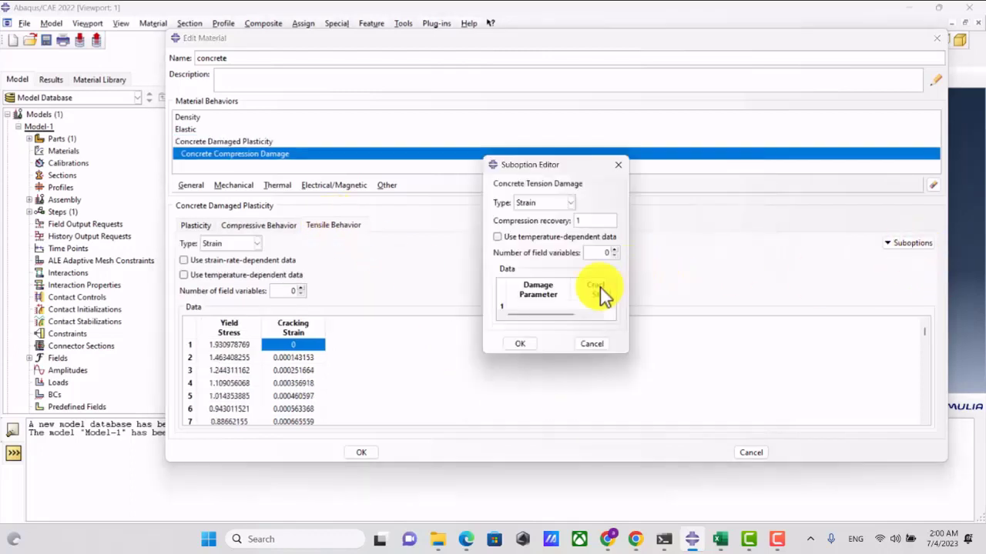
{"action": "left_click_drag", "start_coordinate": [546, 354], "coordinate": [546, 432]}
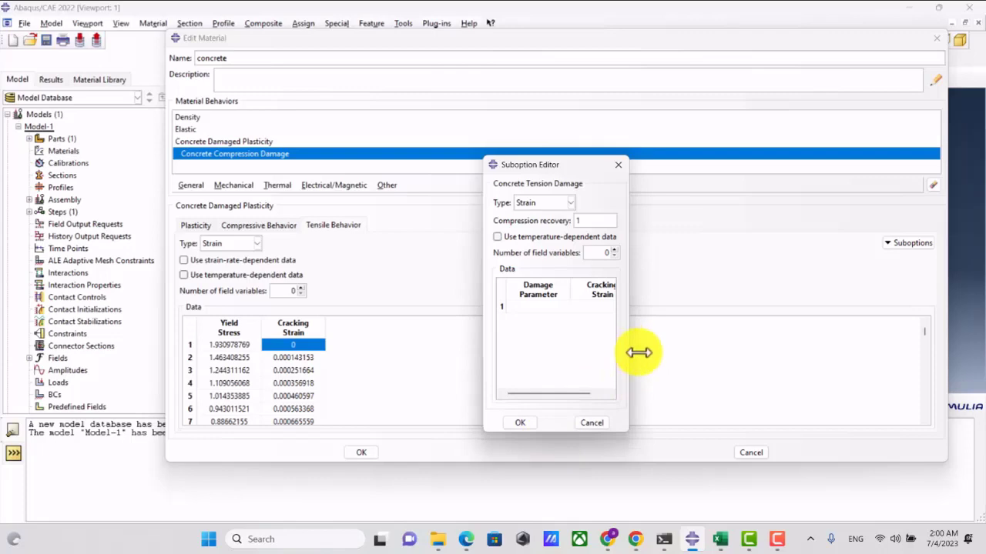
{"action": "left_click_drag", "start_coordinate": [638, 353], "coordinate": [710, 352]}
Copy the damage_t values I3:I92 from Sheet2 in Excel into the Damage Parameter column of the tension damage data in Abaqus/CAE.
{"action": "left_click", "coordinate": [466, 539]}
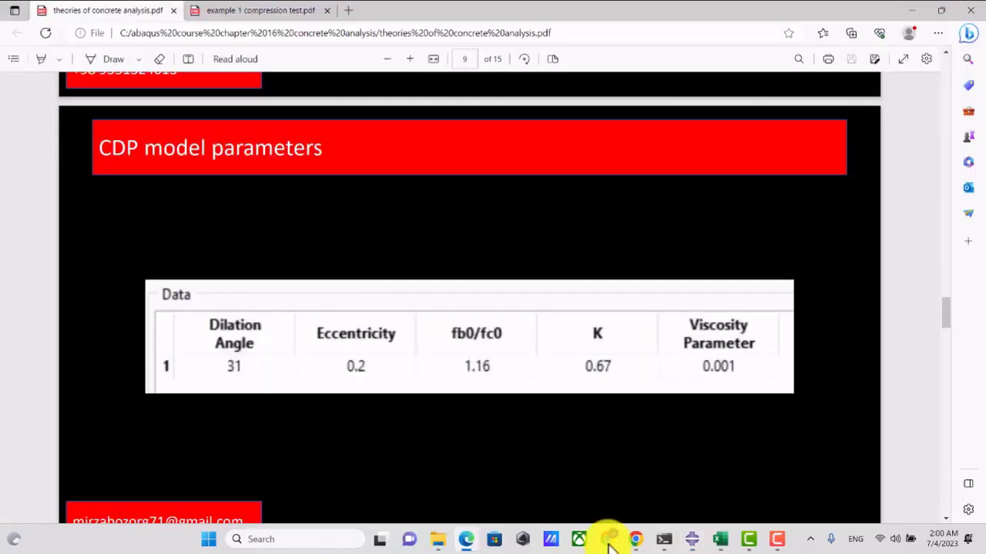
{"action": "left_click", "coordinate": [722, 537]}
{"action": "scroll", "coordinate": [545, 363], "scroll_direction": "up", "scroll_amount": 20}
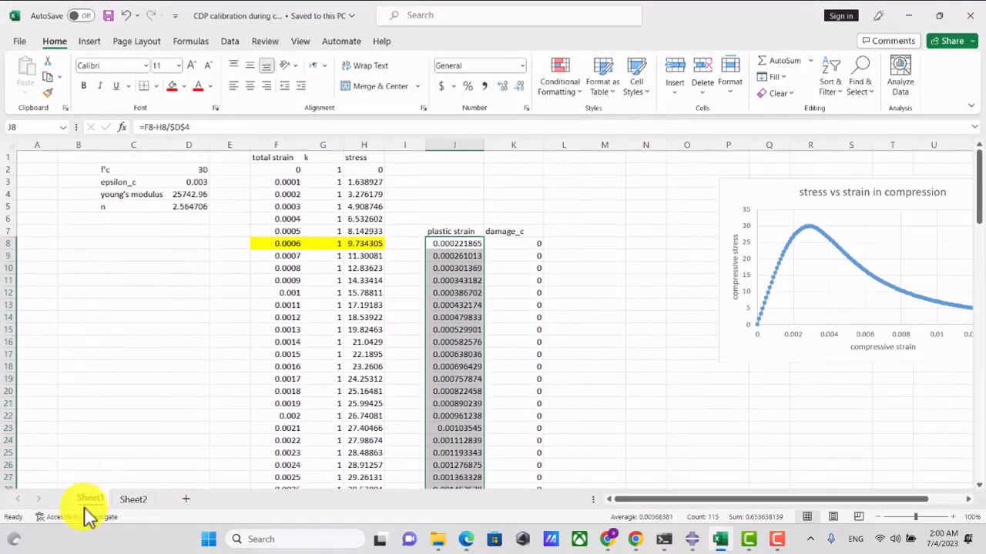
{"action": "left_click", "coordinate": [129, 503]}
{"action": "left_click", "coordinate": [542, 319]}
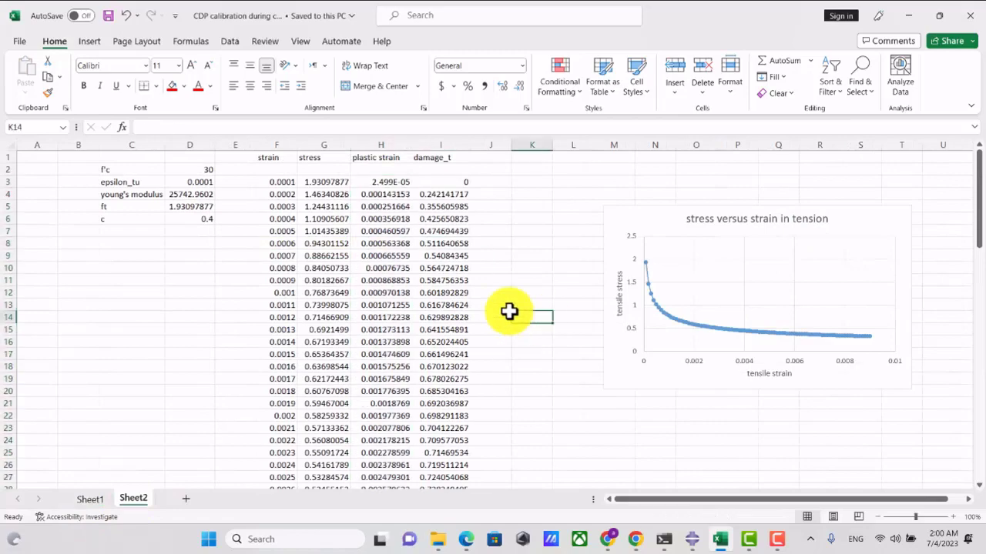
{"action": "left_click_drag", "start_coordinate": [451, 181], "coordinate": [439, 471]}
{"action": "key", "text": "ctrl+c"}
{"action": "left_click", "coordinate": [692, 539]}
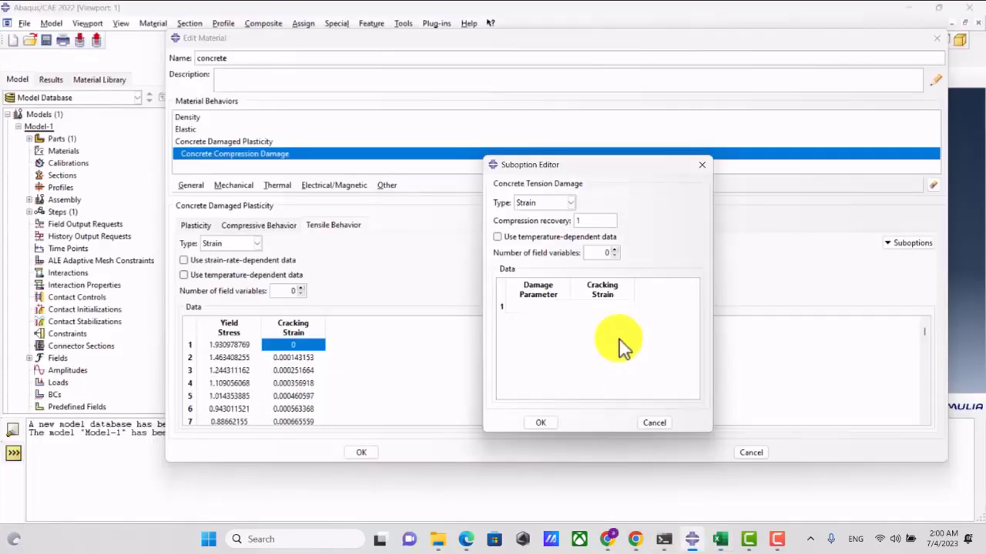
{"action": "left_click", "coordinate": [561, 306]}
{"action": "key", "text": "ctrl+v"}
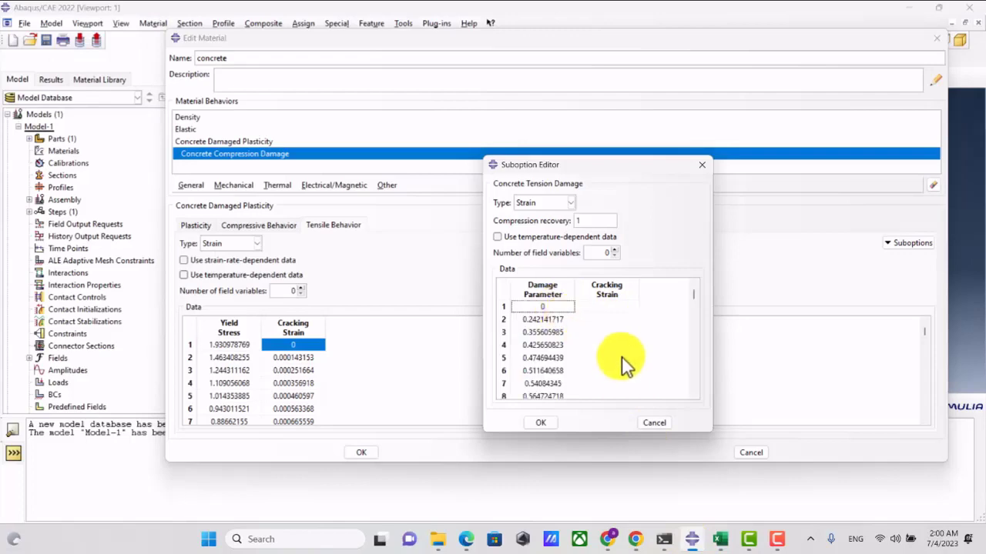
{"action": "left_click_drag", "start_coordinate": [688, 315], "coordinate": [692, 412]}
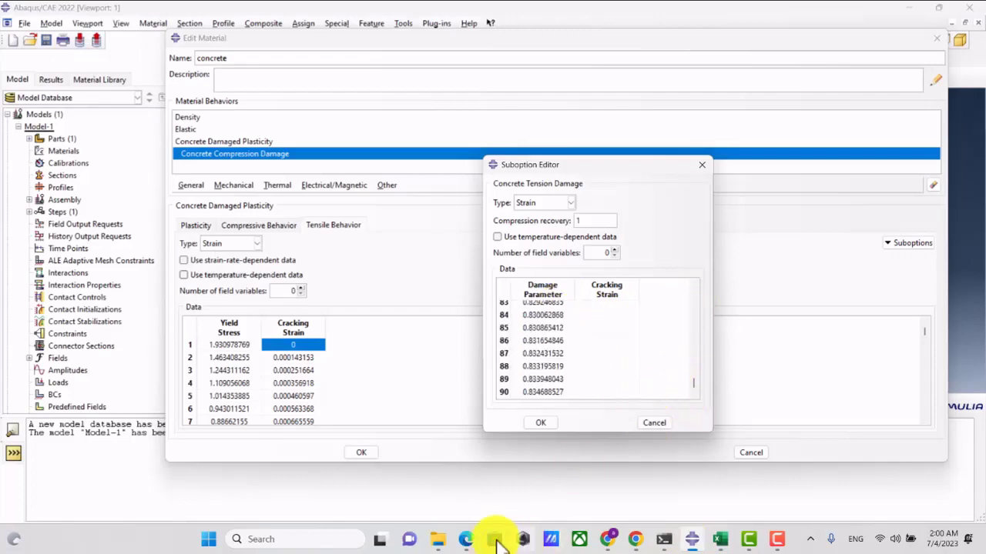
Copy the plastic strain values H3:H92 from Sheet2 in Excel into the Cracking Strain column of the tension damage data in Abaqus/CAE.
{"action": "left_click", "coordinate": [468, 541]}
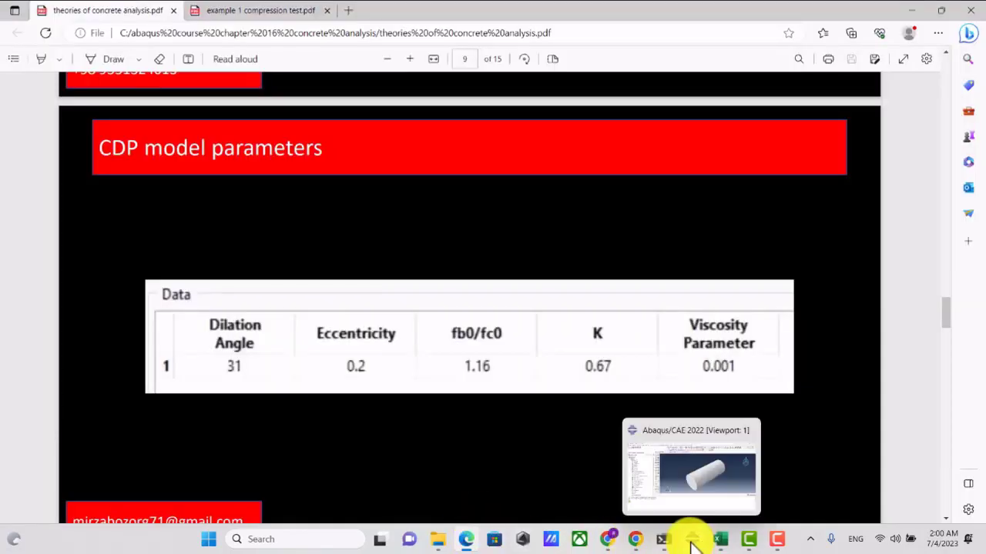
{"action": "left_click", "coordinate": [721, 539]}
{"action": "key", "text": "Escape"}
{"action": "scroll", "coordinate": [524, 440], "scroll_direction": "up", "scroll_amount": 20}
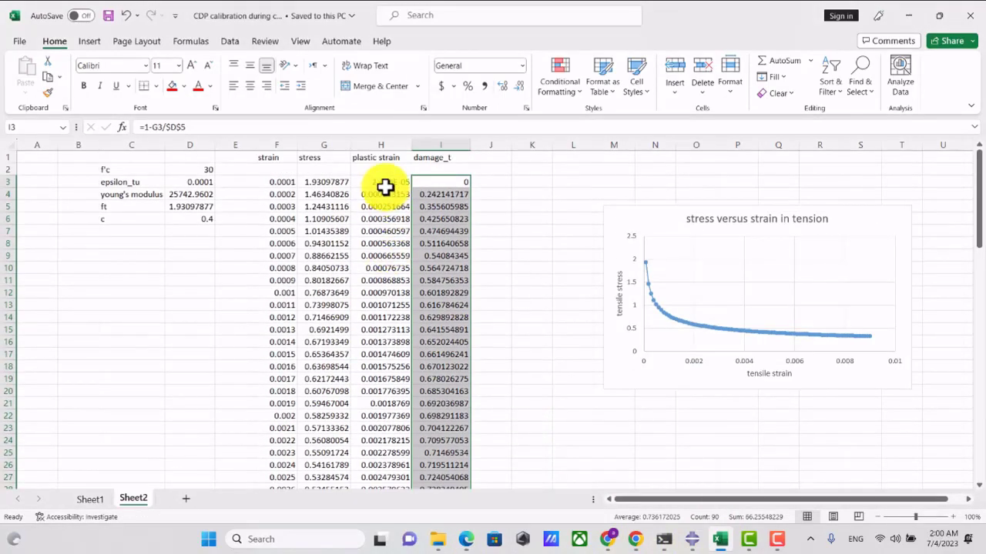
{"action": "left_click_drag", "start_coordinate": [381, 183], "coordinate": [392, 465]}
{"action": "key", "text": "ctrl+c"}
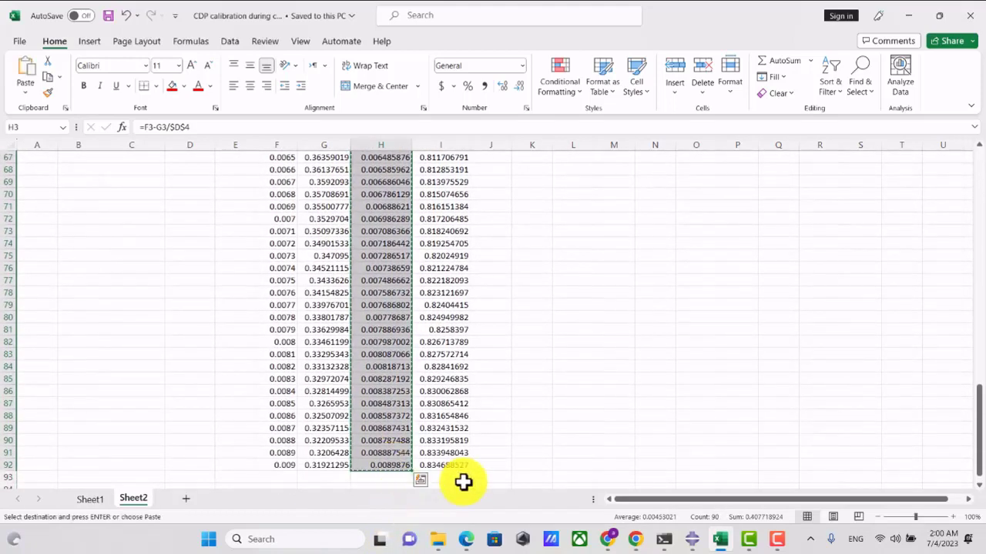
{"action": "left_click", "coordinate": [699, 544]}
{"action": "scroll", "coordinate": [616, 338], "scroll_direction": "up", "scroll_amount": 5}
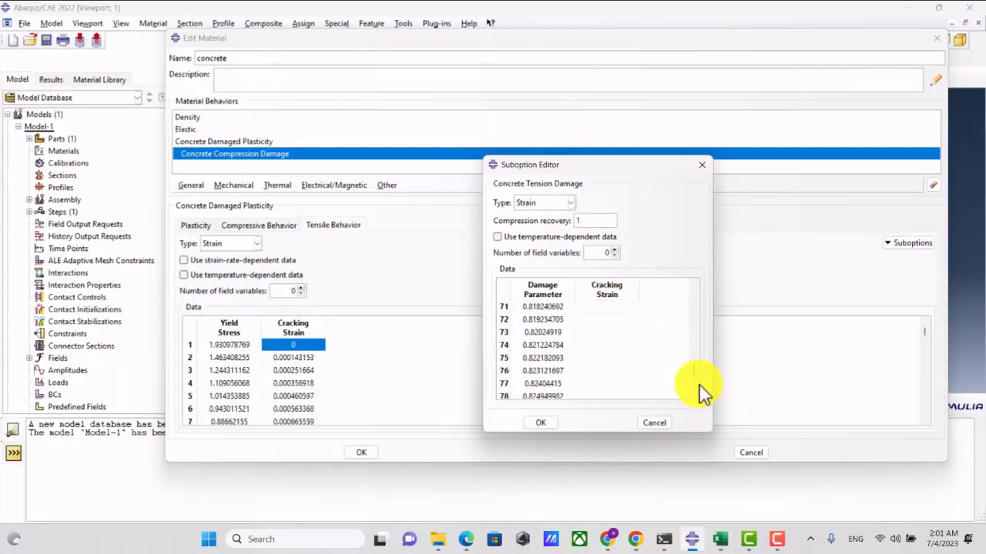
{"action": "left_click_drag", "start_coordinate": [695, 374], "coordinate": [693, 257]}
{"action": "key", "text": "ctrl+v"}
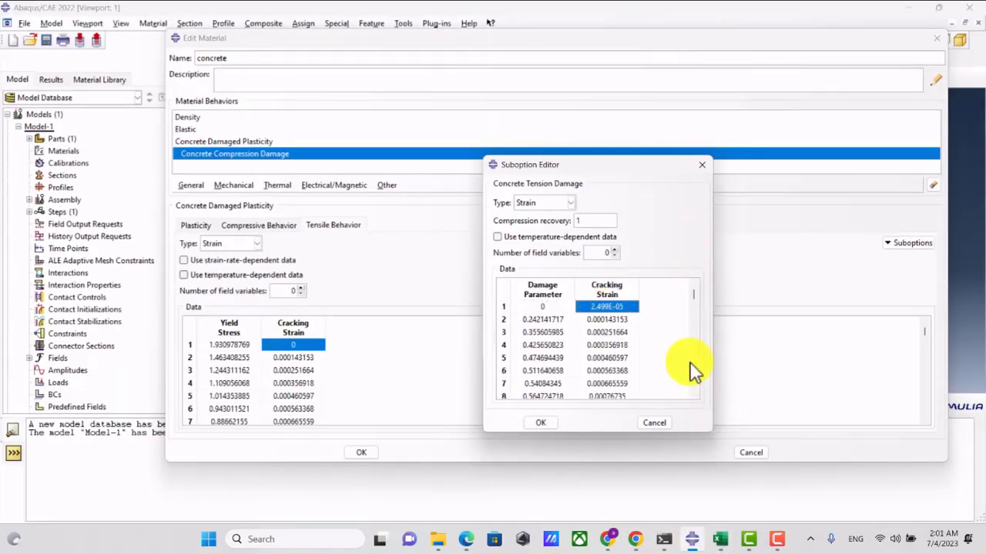
Set the first Cracking Strain value of the tension damage data to 0 and check the table down to its last row.
{"action": "double_click", "coordinate": [625, 308]}
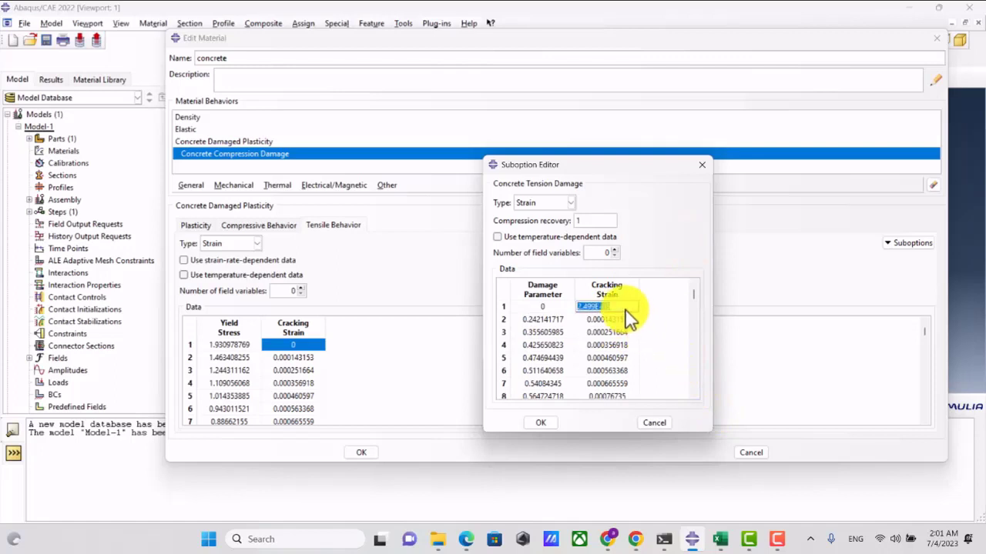
{"action": "type", "text": "0"}
{"action": "left_click_drag", "start_coordinate": [698, 299], "coordinate": [700, 410]}
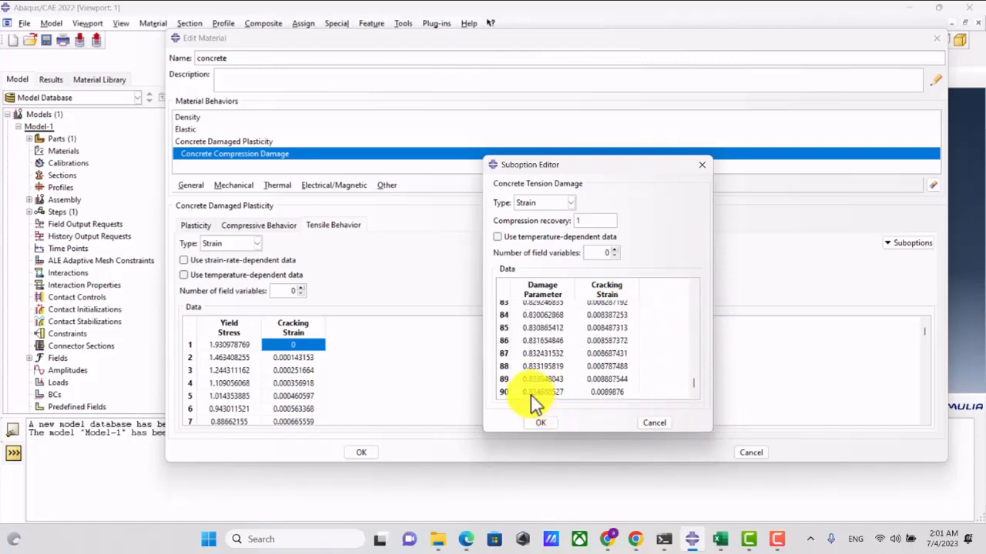
Examine the last damage values in Excel: the tension damage in Sheet2 (I92) and the compression damage in Sheet1 (K122).
{"action": "left_click", "coordinate": [465, 539]}
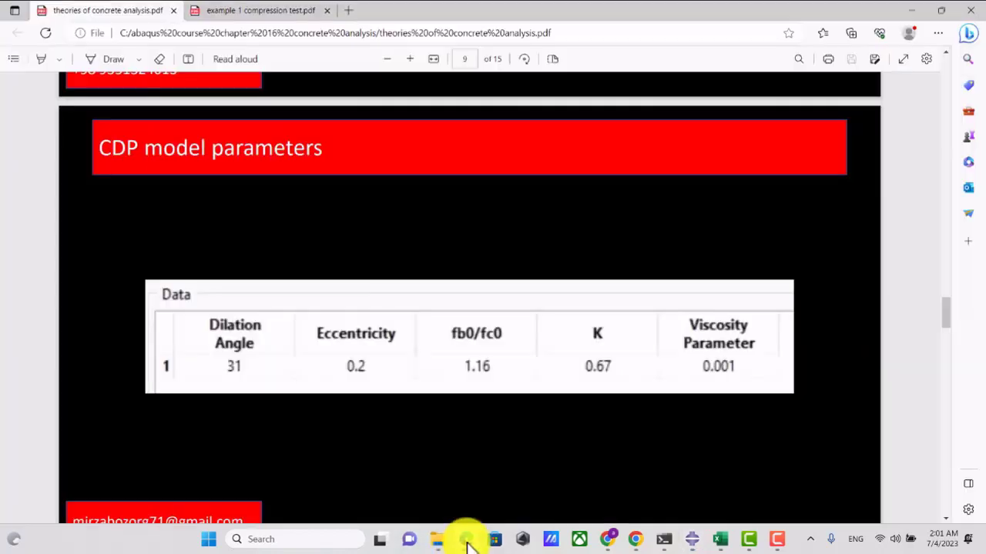
{"action": "left_click", "coordinate": [720, 539]}
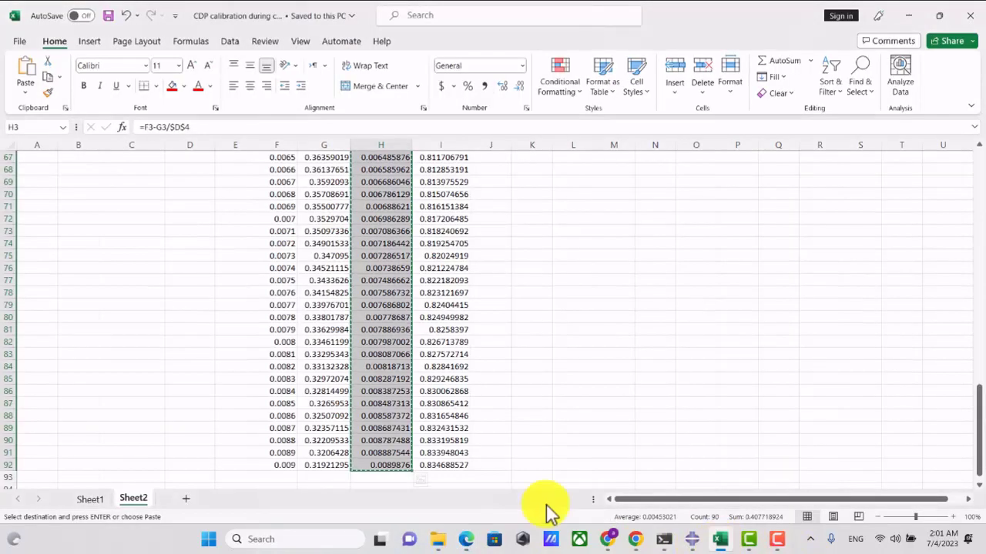
{"action": "scroll", "coordinate": [530, 455], "scroll_direction": "up", "scroll_amount": 20}
{"action": "scroll", "coordinate": [529, 453], "scroll_direction": "down", "scroll_amount": 20}
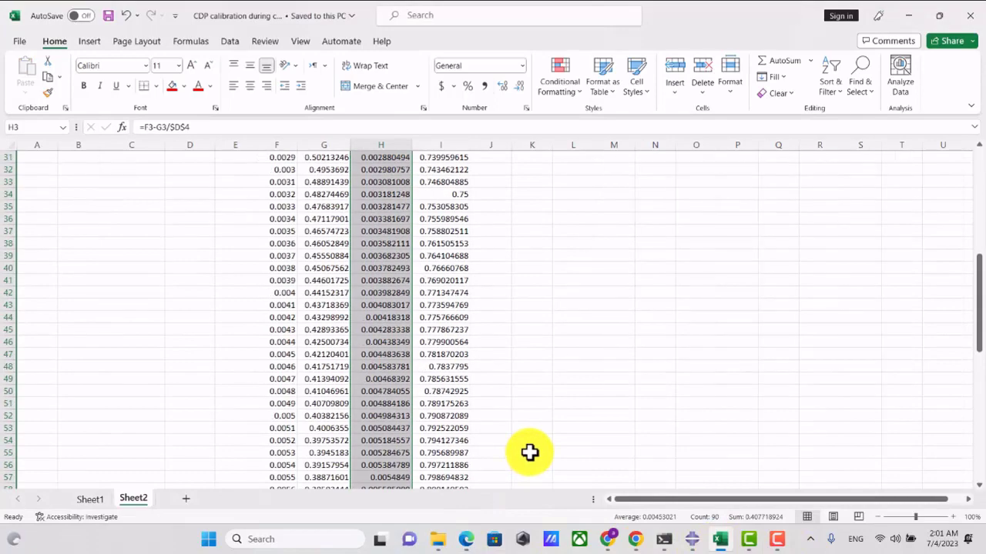
{"action": "left_click", "coordinate": [434, 319]}
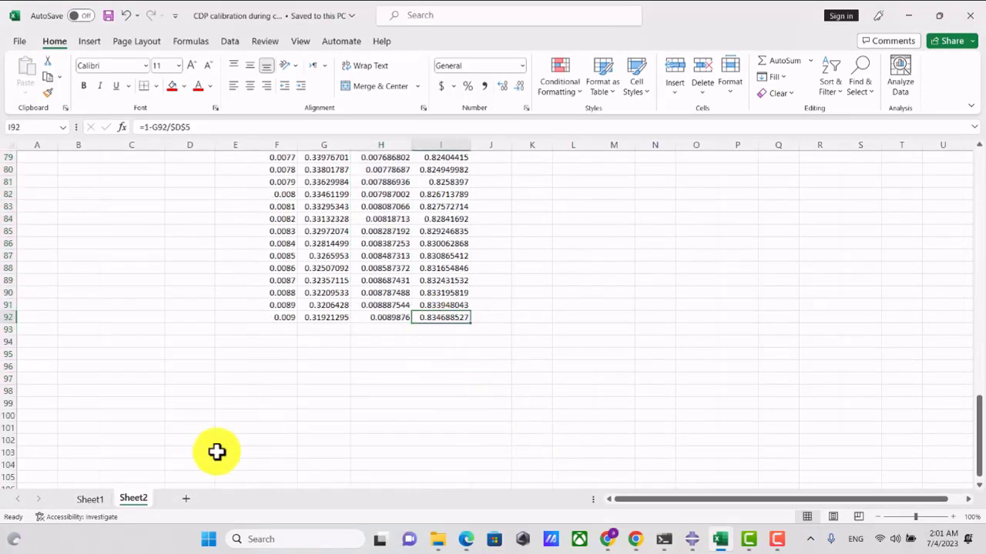
{"action": "left_click", "coordinate": [93, 499]}
{"action": "left_click", "coordinate": [604, 356]}
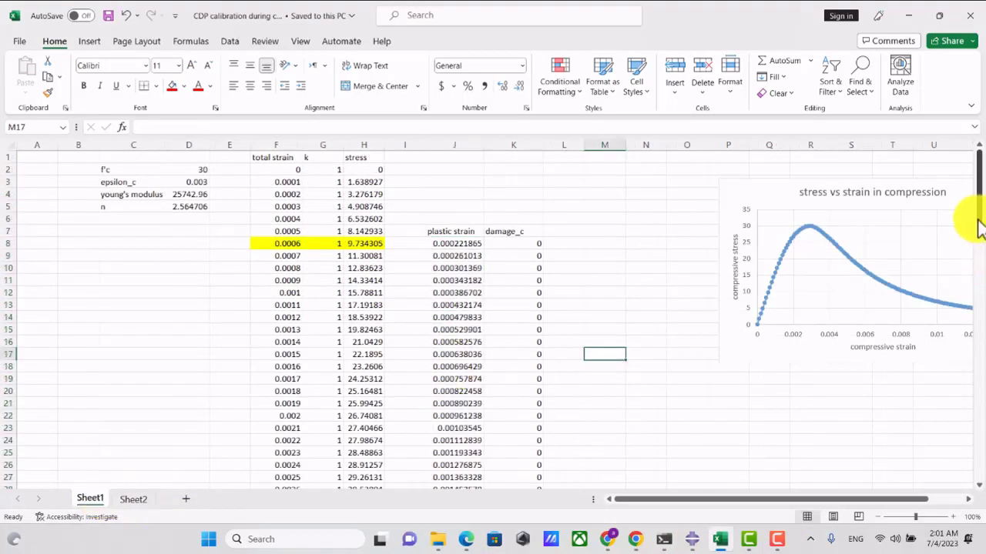
{"action": "left_click_drag", "start_coordinate": [980, 220], "coordinate": [963, 480]}
{"action": "scroll", "coordinate": [539, 401], "scroll_direction": "down", "scroll_amount": 7}
{"action": "left_click", "coordinate": [513, 298]}
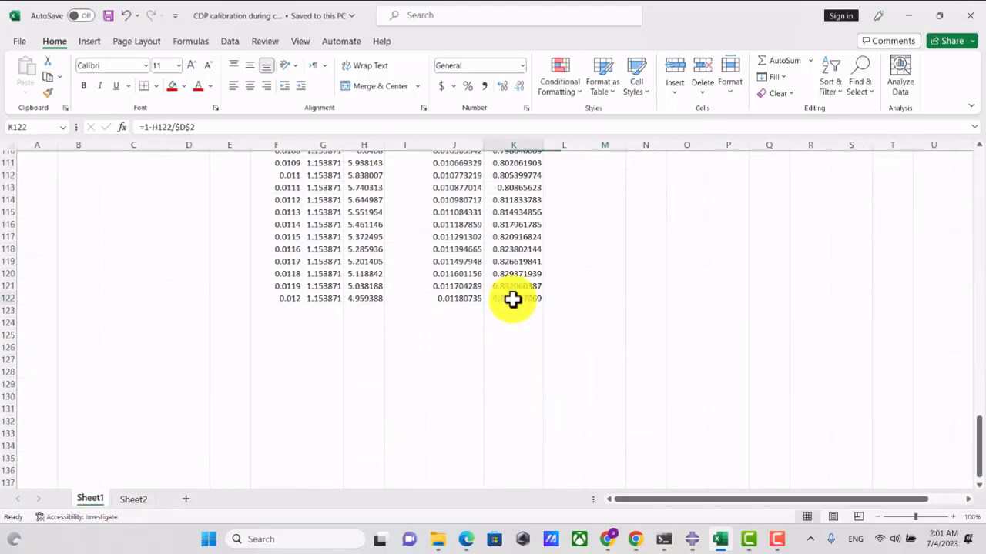
{"action": "left_click", "coordinate": [136, 499]}
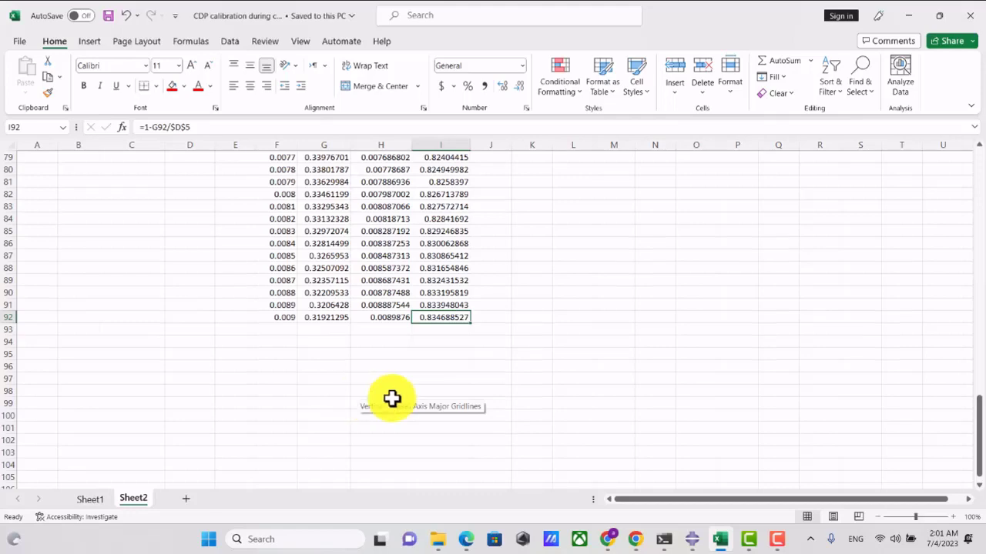
Return to Abaqus/CAE, accept the tension damage data and save the concrete material definition.
{"action": "left_click", "coordinate": [691, 539]}
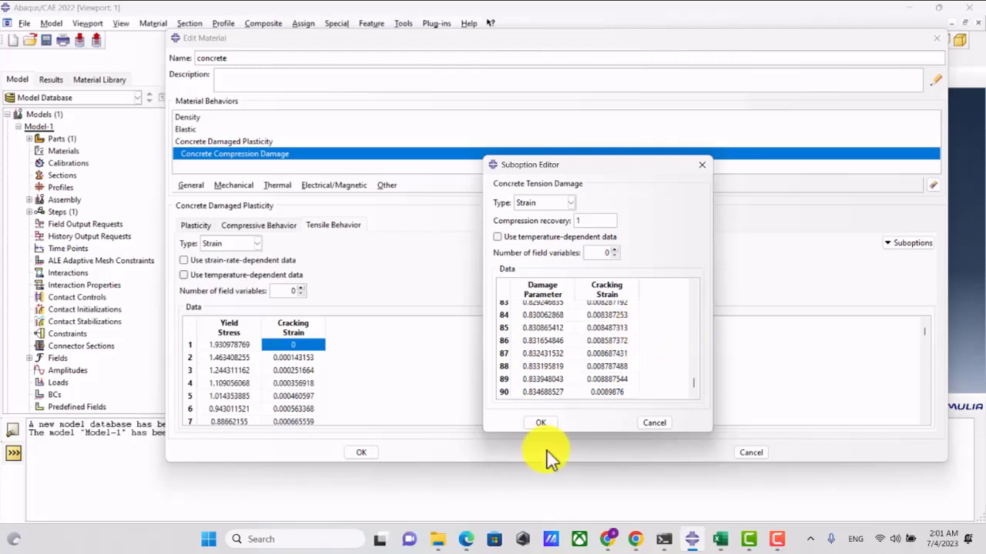
{"action": "left_click", "coordinate": [545, 424]}
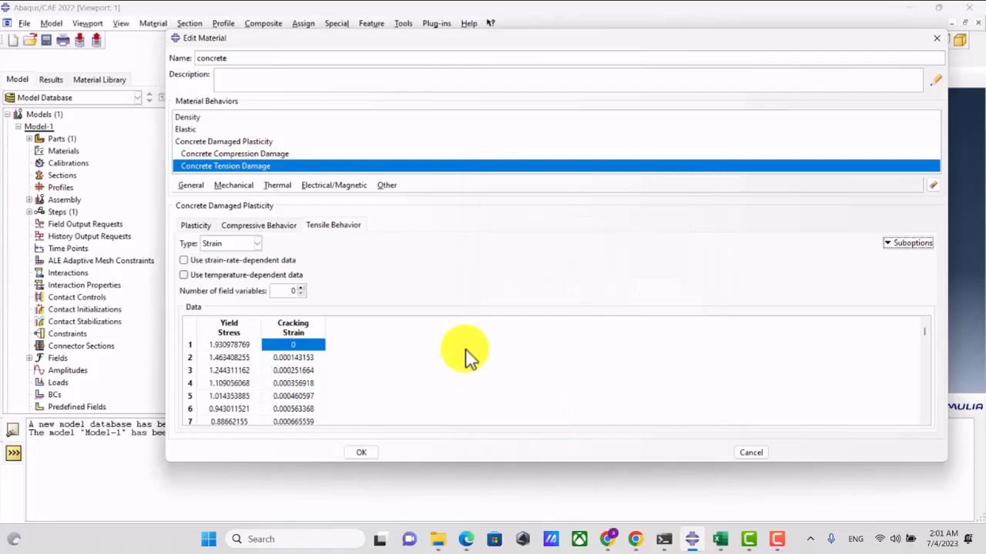
{"action": "left_click", "coordinate": [361, 453]}
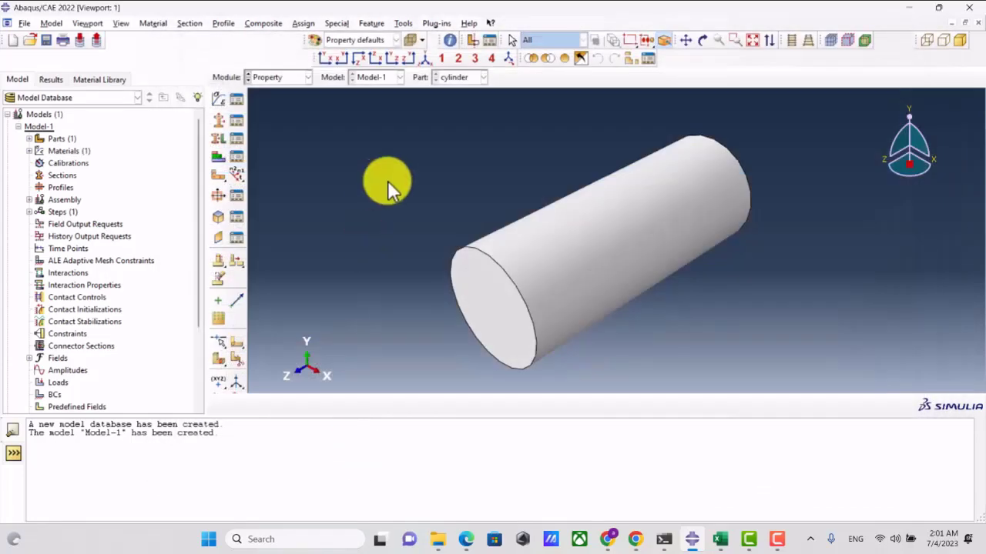
Create a solid, homogeneous section that uses the concrete material.
{"action": "left_click", "coordinate": [231, 124]}
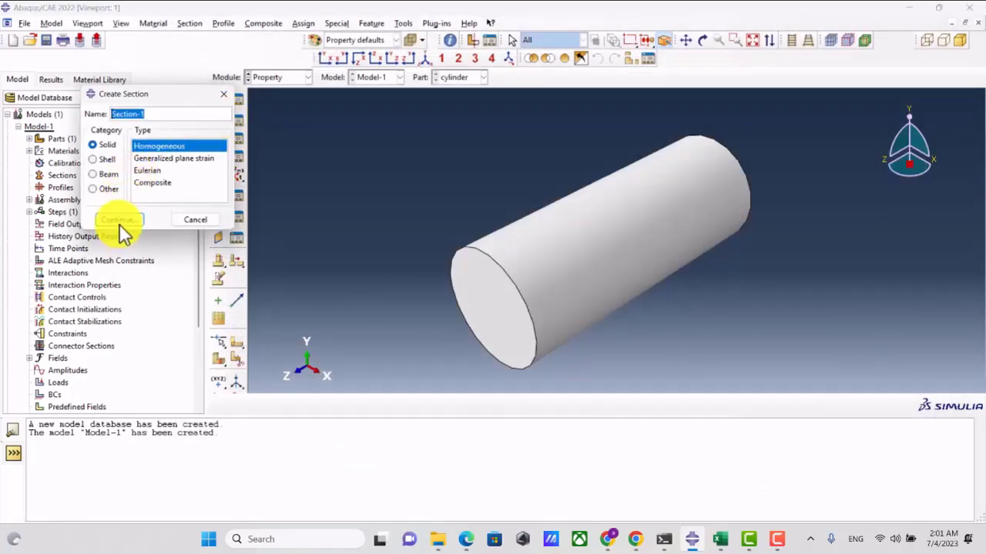
{"action": "left_click", "coordinate": [117, 218]}
{"action": "left_click", "coordinate": [117, 205]}
Assign the solid concrete section to the whole cylinder without creating a set.
{"action": "left_click", "coordinate": [220, 137]}
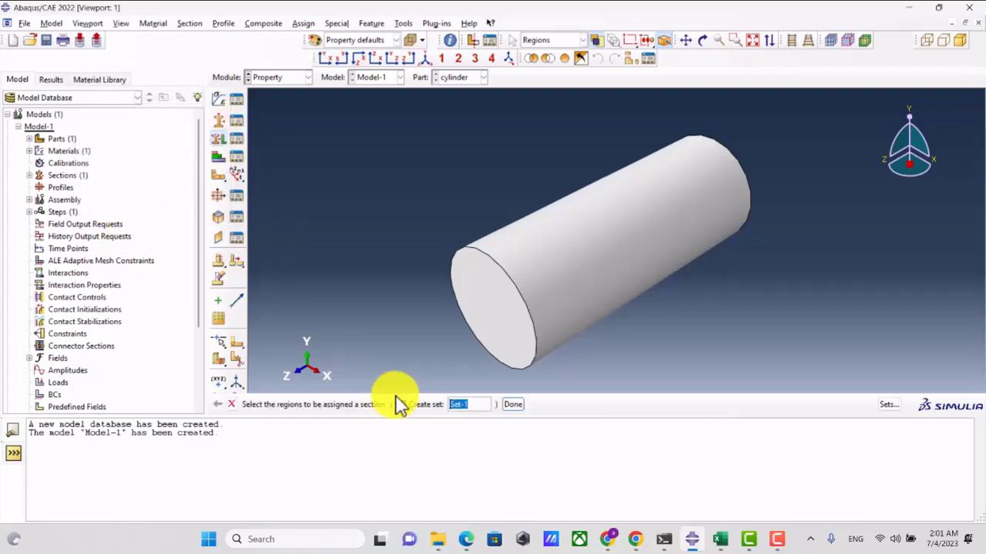
{"action": "left_click", "coordinate": [496, 350]}
{"action": "left_click", "coordinate": [466, 405]}
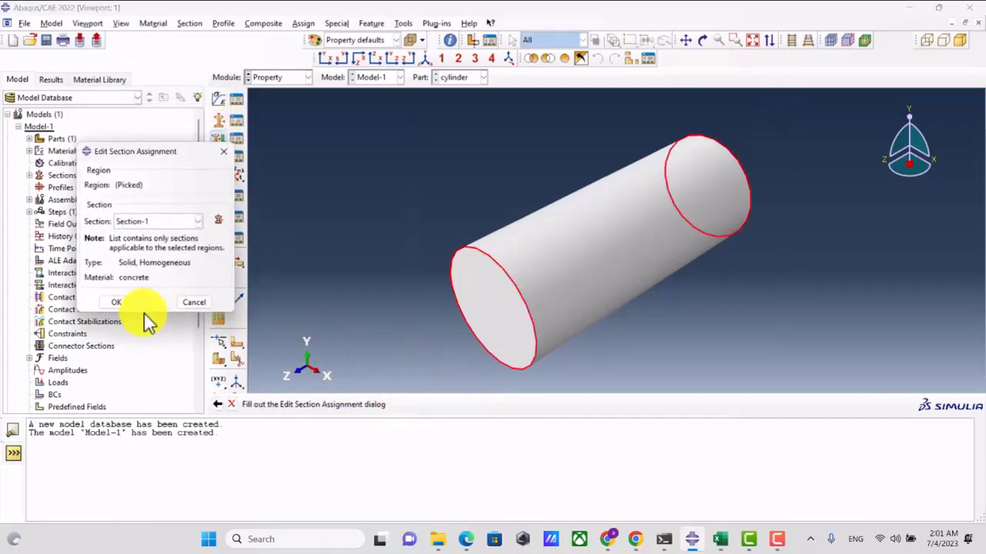
{"action": "left_click", "coordinate": [117, 302]}
In the Assembly module, create a dependent instance of the cylinder part.
{"action": "left_click", "coordinate": [284, 78]}
{"action": "left_click", "coordinate": [276, 117]}
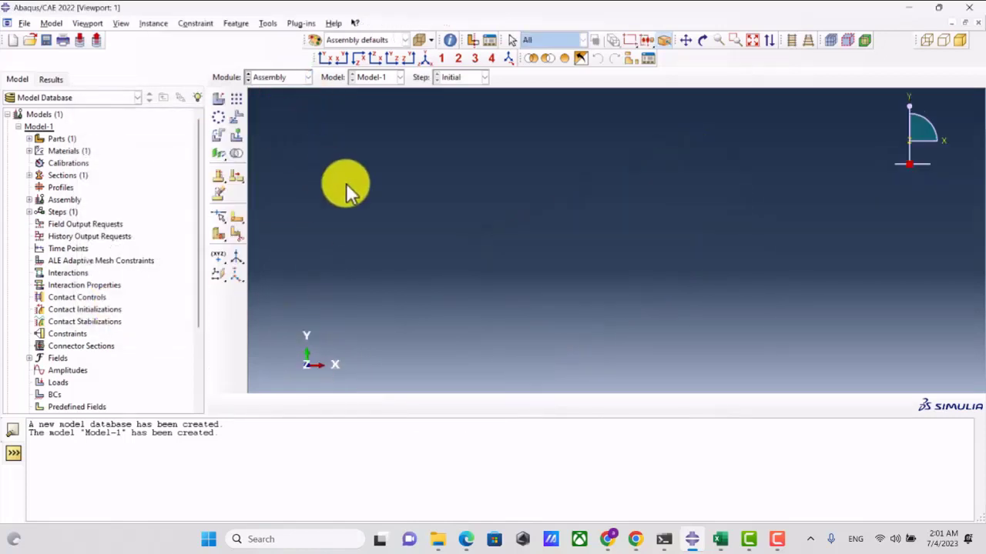
{"action": "left_click", "coordinate": [219, 99]}
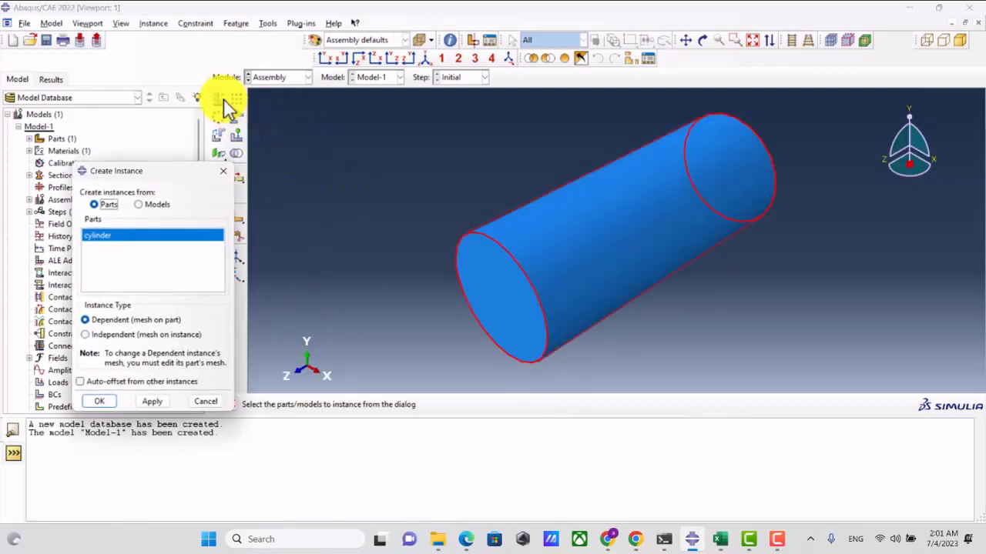
{"action": "left_click", "coordinate": [98, 399]}
Create a reference point at the centre of the cylinder's front circular end face.
{"action": "left_click", "coordinate": [269, 24]}
{"action": "left_click", "coordinate": [297, 46]}
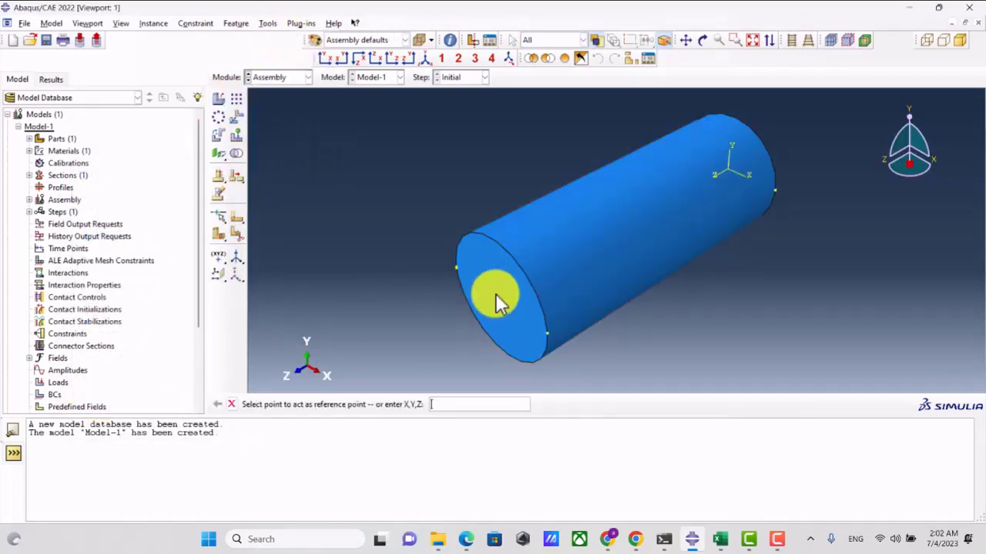
{"action": "left_click", "coordinate": [501, 305]}
In the Step module, create a geometry set named rp containing the reference point.
{"action": "left_click", "coordinate": [283, 78]}
{"action": "left_click", "coordinate": [277, 130]}
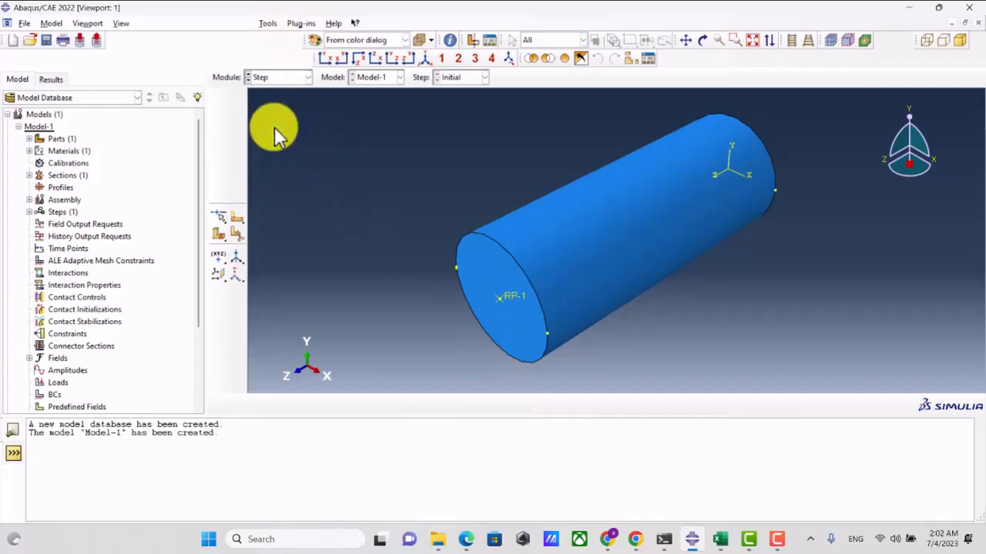
{"action": "left_click", "coordinate": [238, 24]}
{"action": "mouse_move", "coordinate": [254, 62]}
{"action": "left_click", "coordinate": [341, 61]}
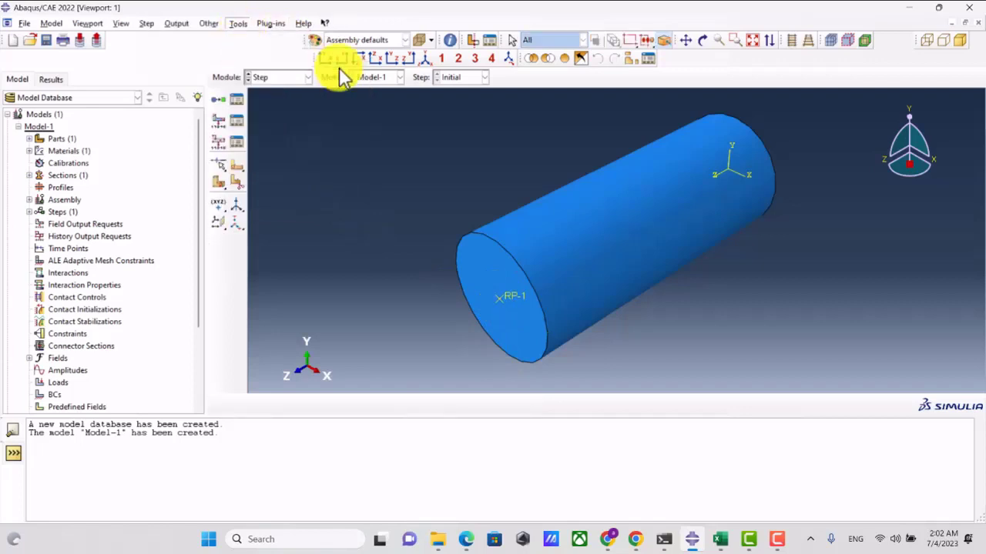
{"action": "left_click", "coordinate": [80, 322]}
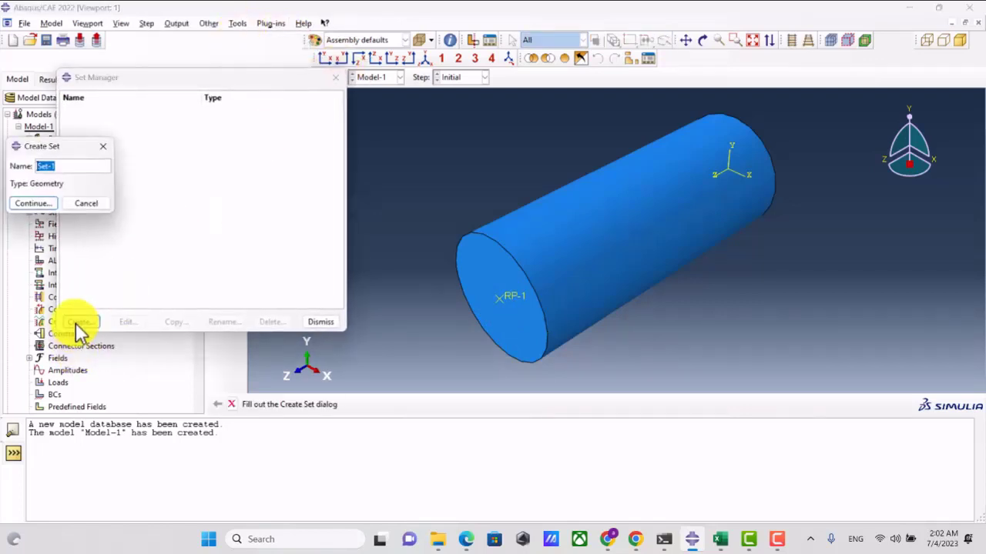
{"action": "type", "text": "RP"}
{"action": "left_click", "coordinate": [34, 204]}
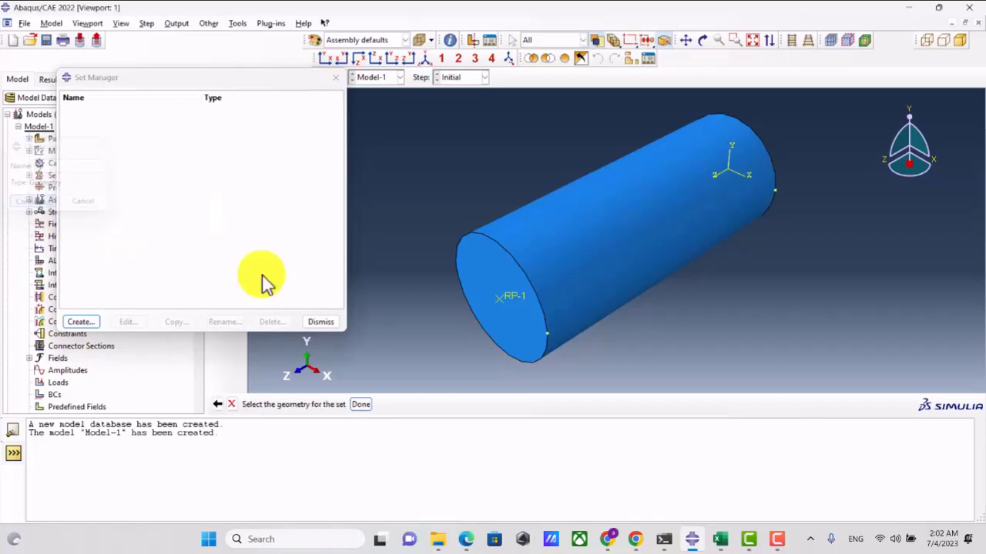
{"action": "left_click", "coordinate": [512, 298]}
{"action": "left_click", "coordinate": [360, 404]}
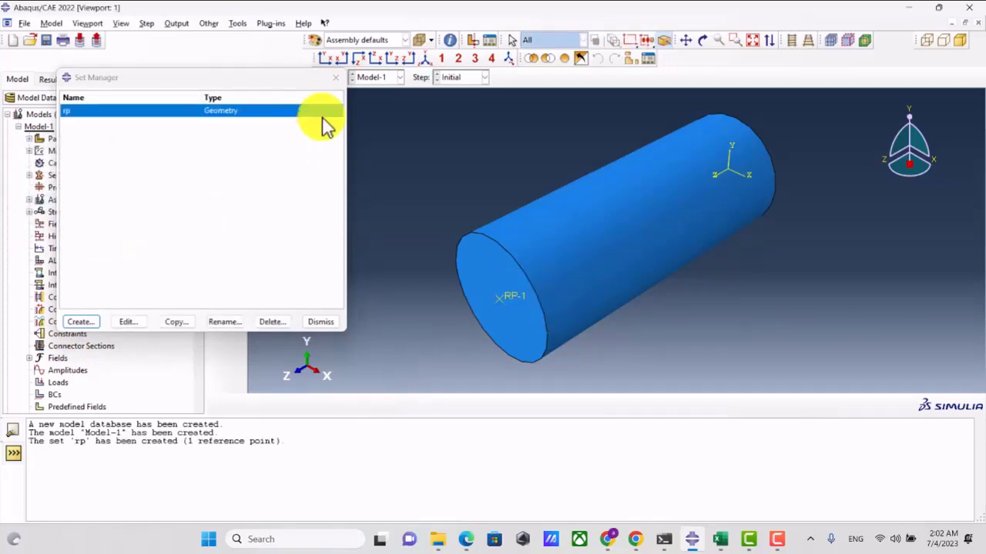
{"action": "left_click", "coordinate": [335, 78]}
Create a Dynamic, Explicit analysis step after the Initial step and open its settings.
{"action": "left_click", "coordinate": [239, 120]}
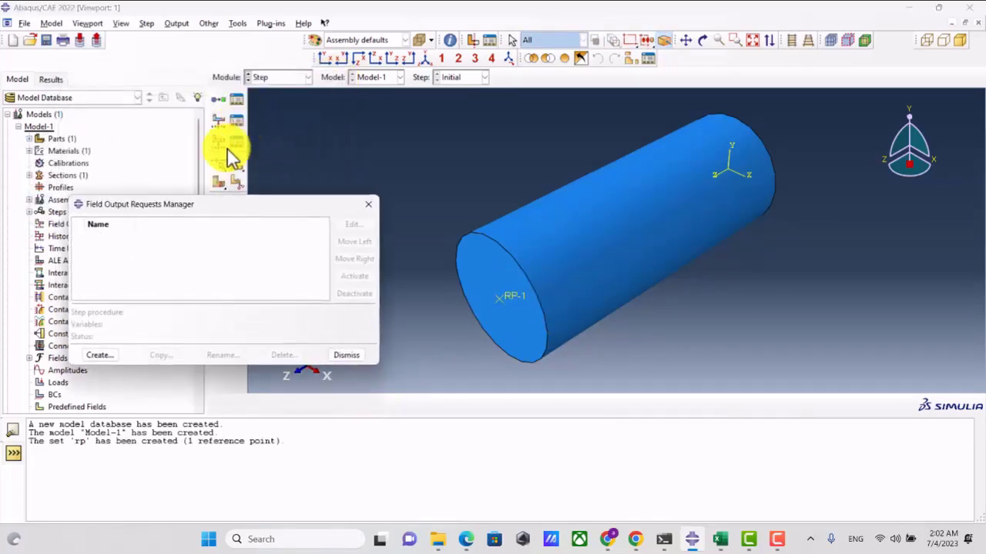
{"action": "left_click", "coordinate": [368, 204]}
{"action": "left_click", "coordinate": [221, 97]}
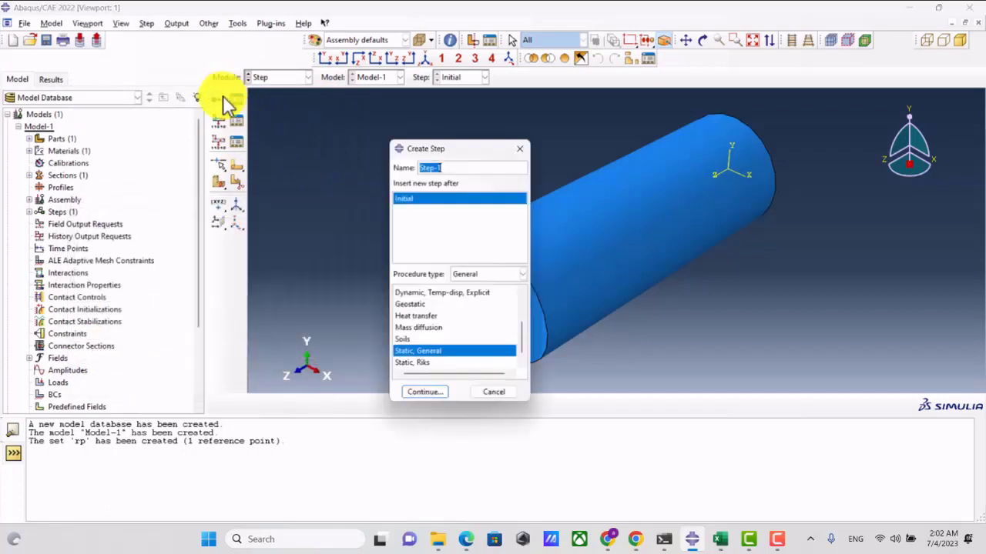
{"action": "scroll", "coordinate": [434, 326], "scroll_direction": "up", "scroll_amount": 1}
{"action": "left_click", "coordinate": [435, 319]}
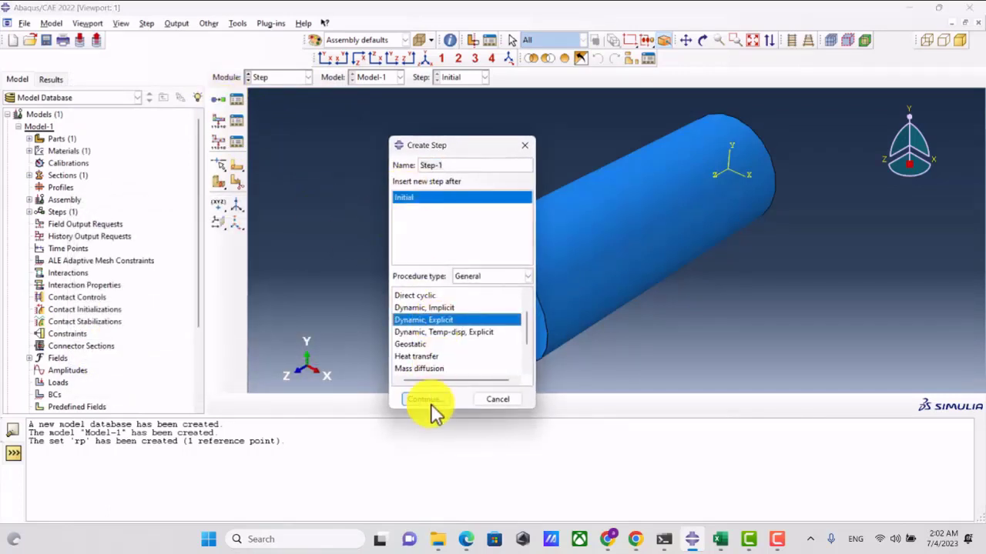
{"action": "left_click", "coordinate": [425, 400]}
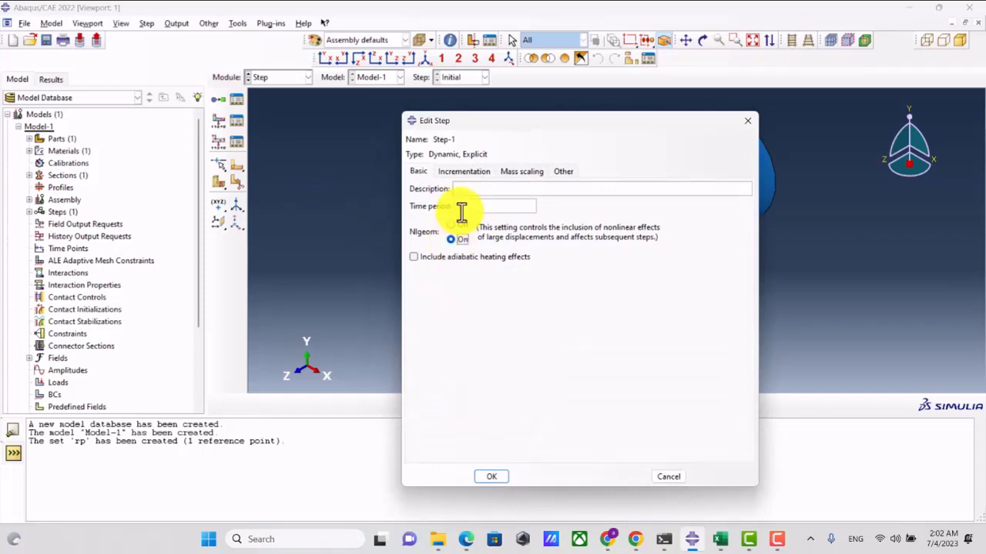
Add semi-automatic mass scaling for the whole model at the beginning of the step with a target time increment of 1e-5, and accept the step.
{"action": "left_click", "coordinate": [521, 171]}
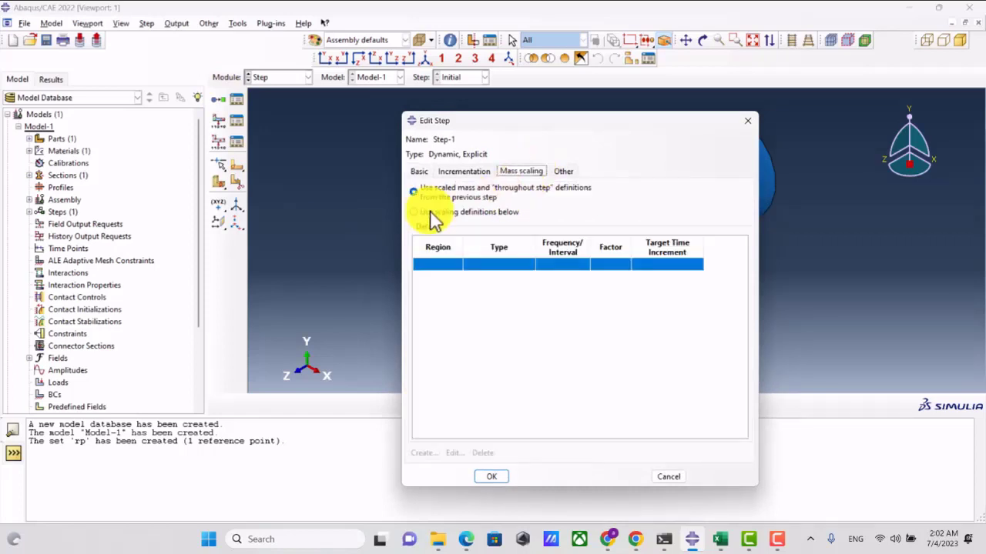
{"action": "left_click", "coordinate": [413, 212]}
{"action": "left_click", "coordinate": [423, 453]}
{"action": "left_click", "coordinate": [391, 274]}
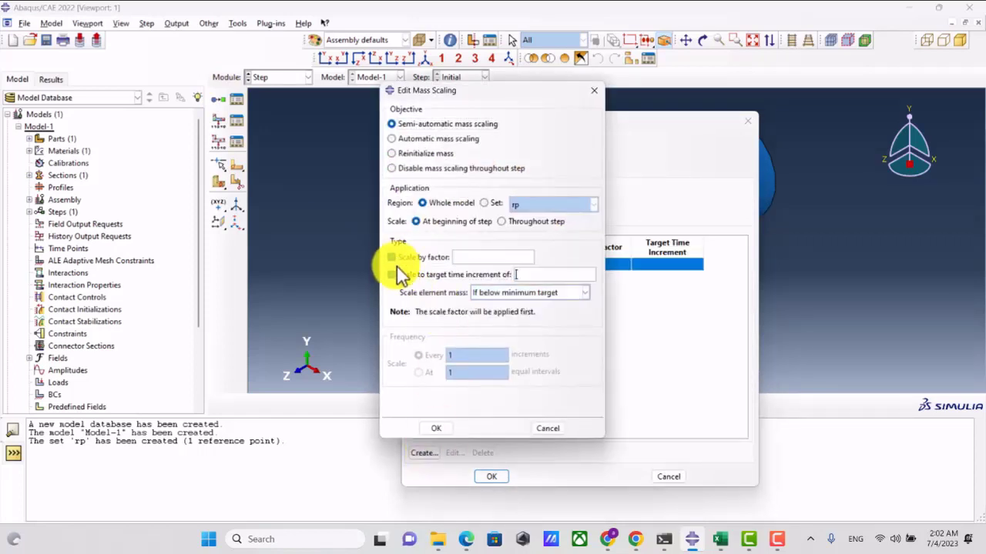
{"action": "left_click", "coordinate": [391, 257]}
{"action": "left_click", "coordinate": [544, 278]}
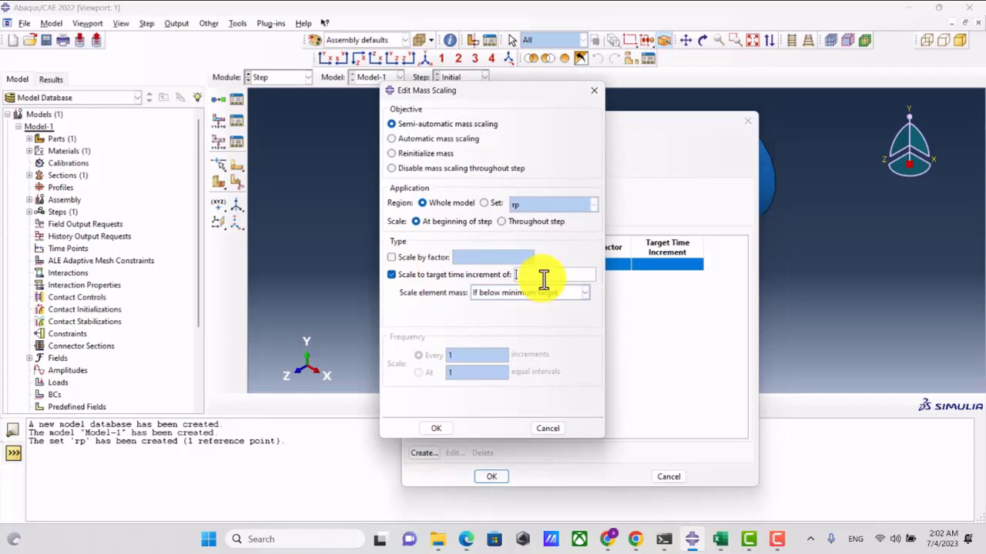
{"action": "type", "text": "1e-5"}
{"action": "left_click", "coordinate": [436, 428]}
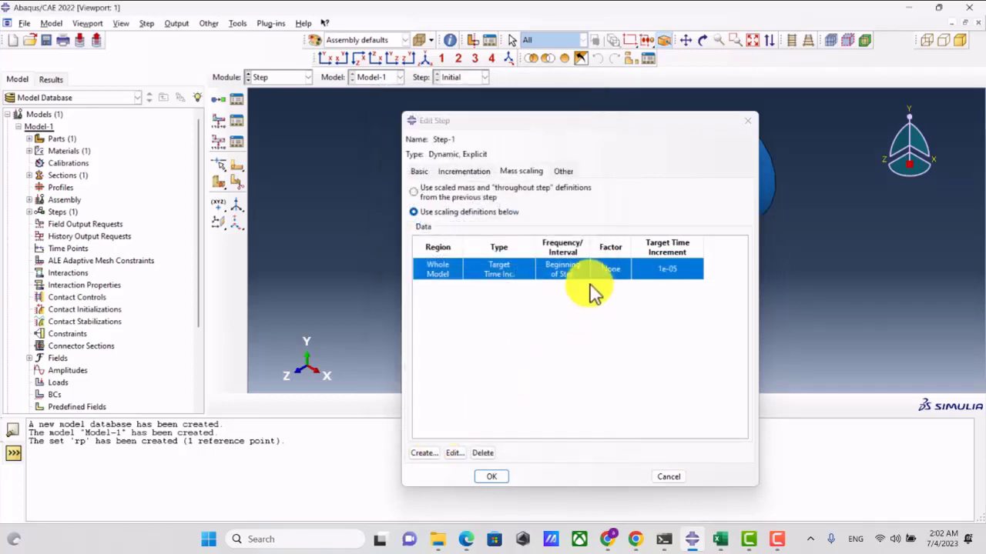
{"action": "left_click", "coordinate": [495, 475]}
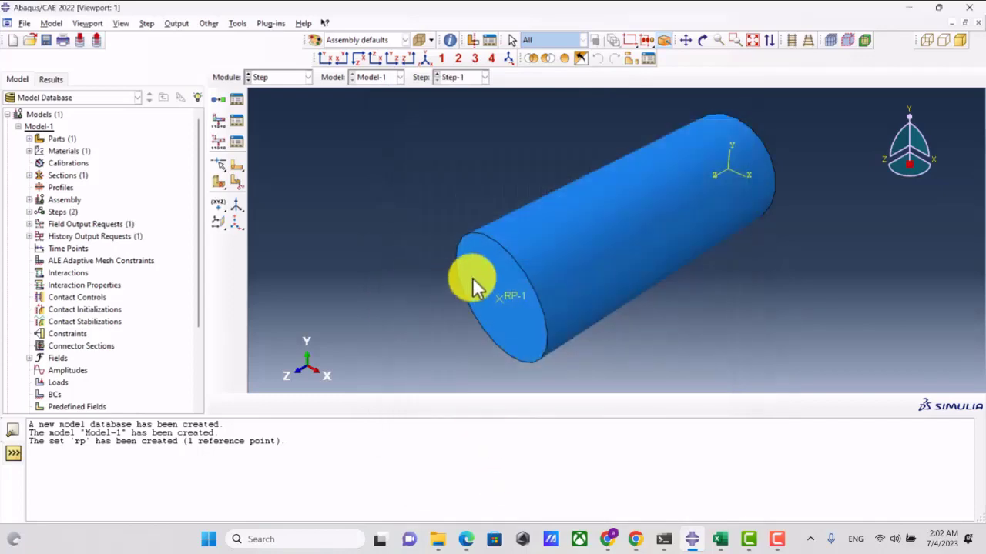
In field output request F-Output-1, set the interval to 100 and exclude the Contact, Forces/Reactions and Volume/Thickness/Coordinates variables.
{"action": "left_click", "coordinate": [235, 125]}
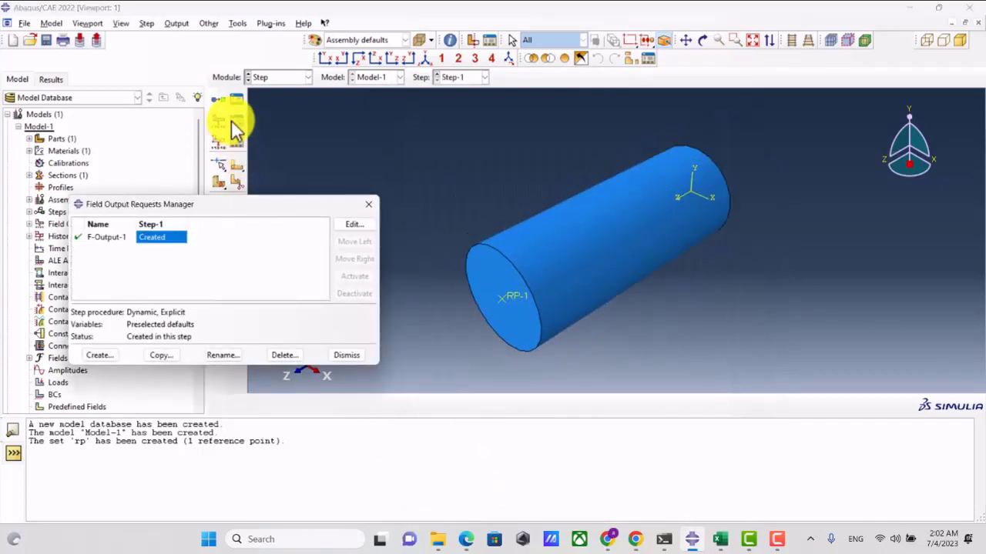
{"action": "left_click", "coordinate": [367, 223]}
{"action": "double_click", "coordinate": [339, 141]}
{"action": "type", "text": "100"}
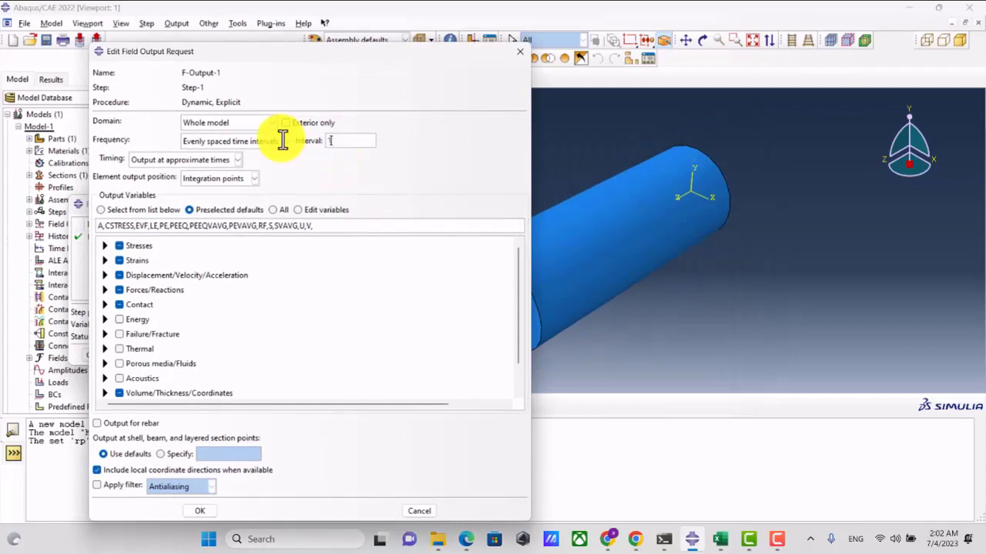
{"action": "left_click", "coordinate": [119, 304]}
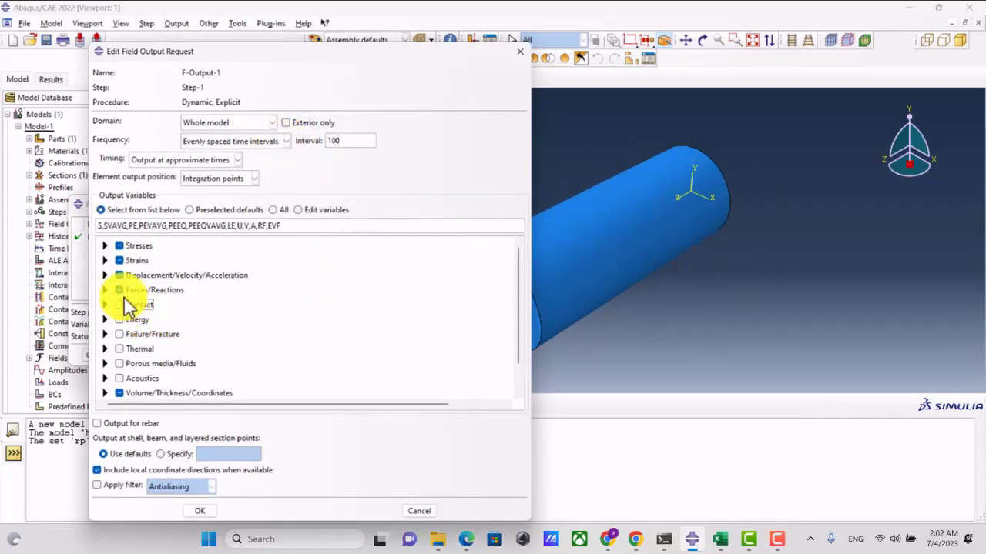
{"action": "left_click", "coordinate": [119, 290]}
{"action": "scroll", "coordinate": [154, 343], "scroll_direction": "down", "scroll_amount": 1}
{"action": "scroll", "coordinate": [154, 342], "scroll_direction": "down", "scroll_amount": 1}
{"action": "left_click", "coordinate": [120, 360]}
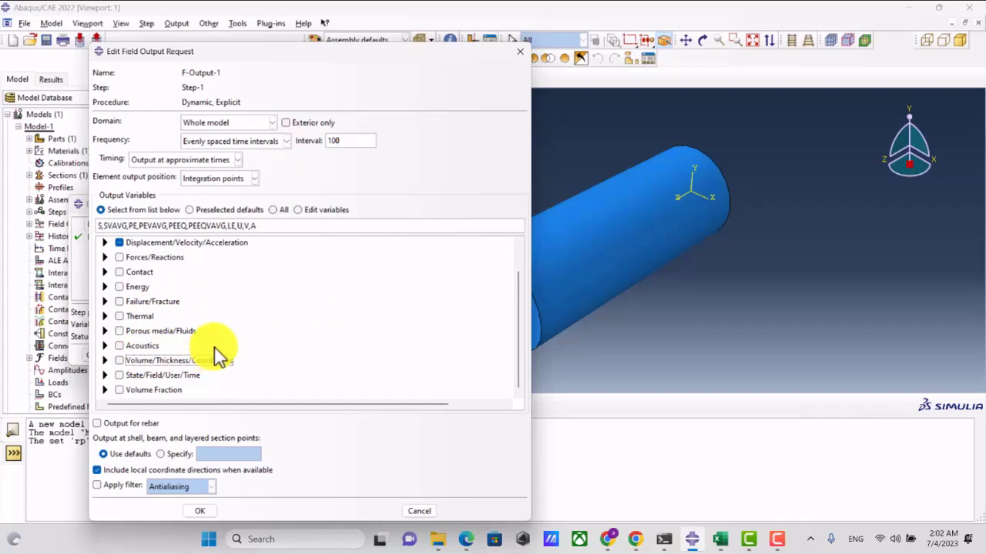
Add the compressive damage DAMAGEC and tensile damage DAMAGET variables to the field output request and accept it.
{"action": "left_click", "coordinate": [105, 375]}
{"action": "scroll", "coordinate": [163, 358], "scroll_direction": "down", "scroll_amount": 6}
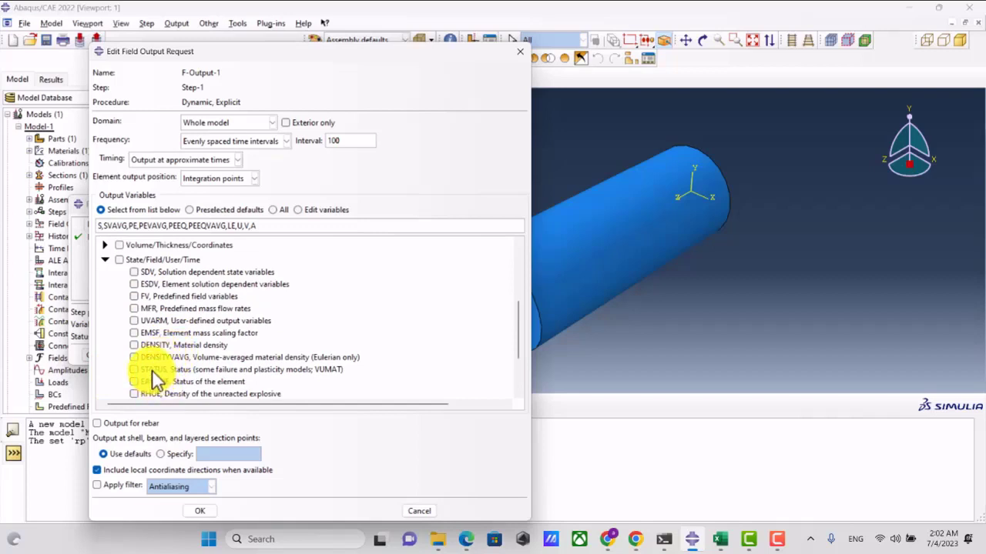
{"action": "left_click", "coordinate": [105, 259]}
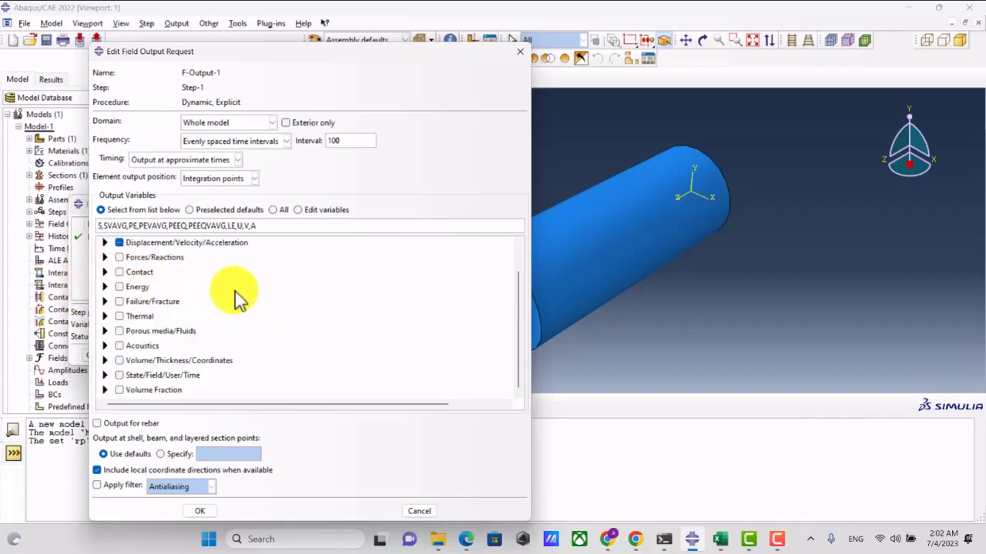
{"action": "left_click", "coordinate": [104, 301]}
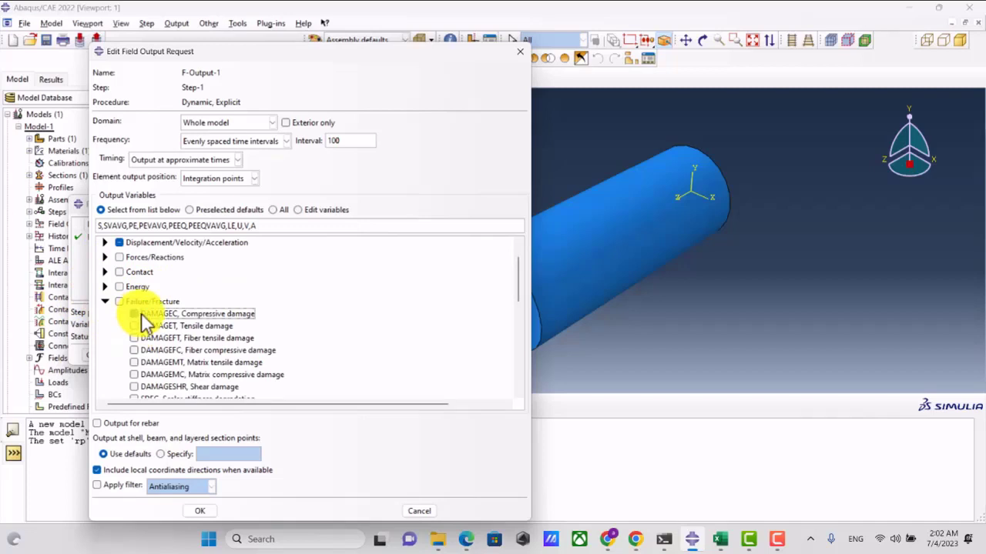
{"action": "left_click", "coordinate": [135, 313]}
{"action": "left_click", "coordinate": [135, 325]}
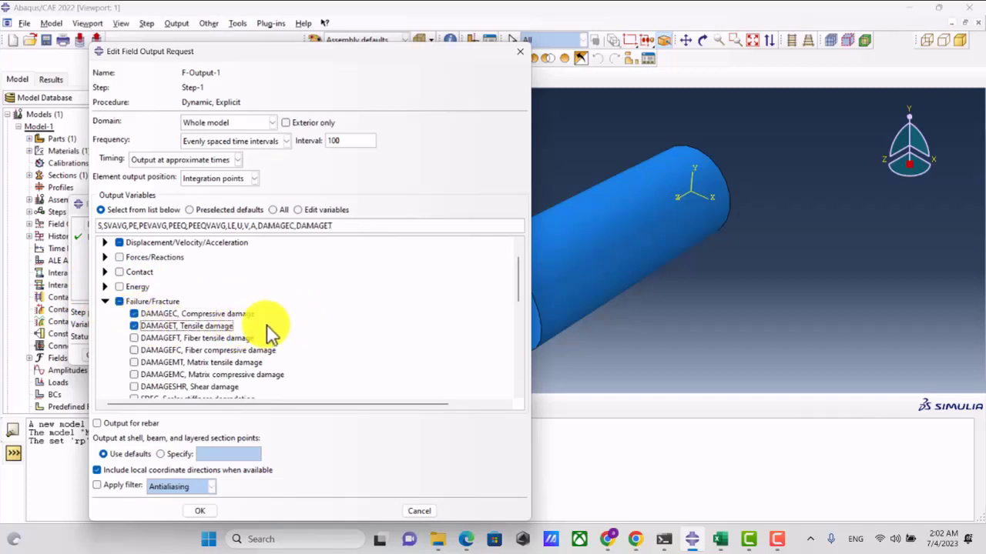
{"action": "scroll", "coordinate": [265, 324], "scroll_direction": "down", "scroll_amount": 7}
{"action": "scroll", "coordinate": [266, 322], "scroll_direction": "up", "scroll_amount": 3}
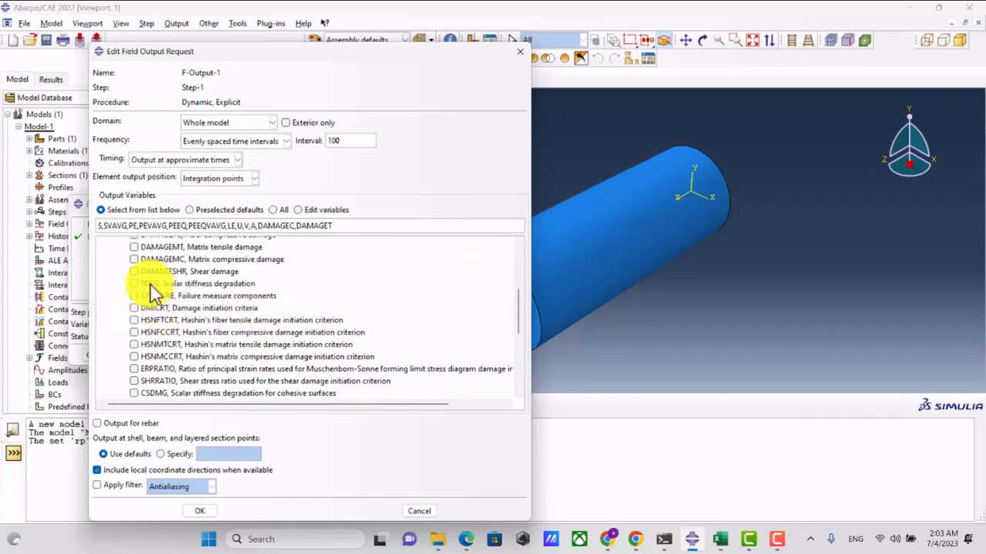
{"action": "scroll", "coordinate": [169, 297], "scroll_direction": "up", "scroll_amount": 4}
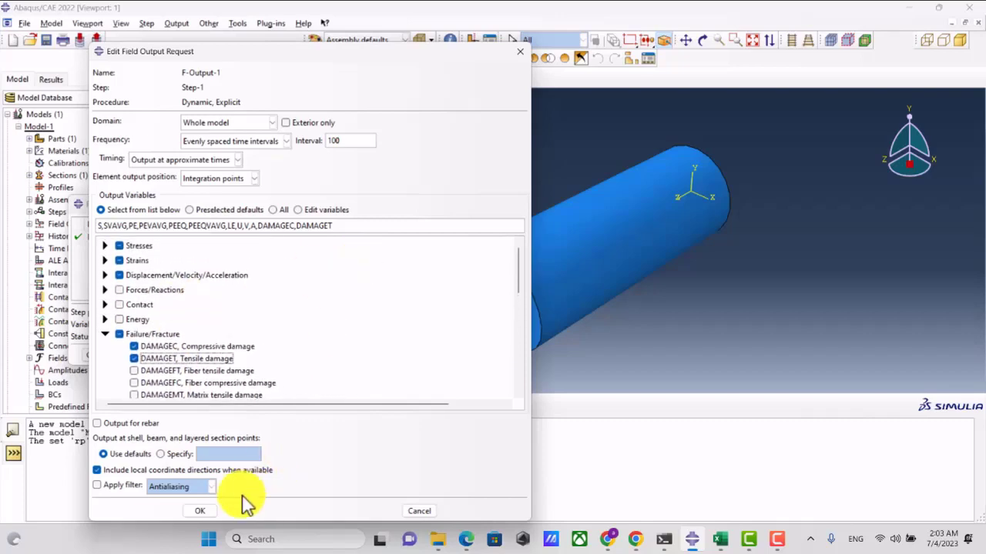
{"action": "left_click", "coordinate": [202, 512]}
{"action": "left_click", "coordinate": [367, 201]}
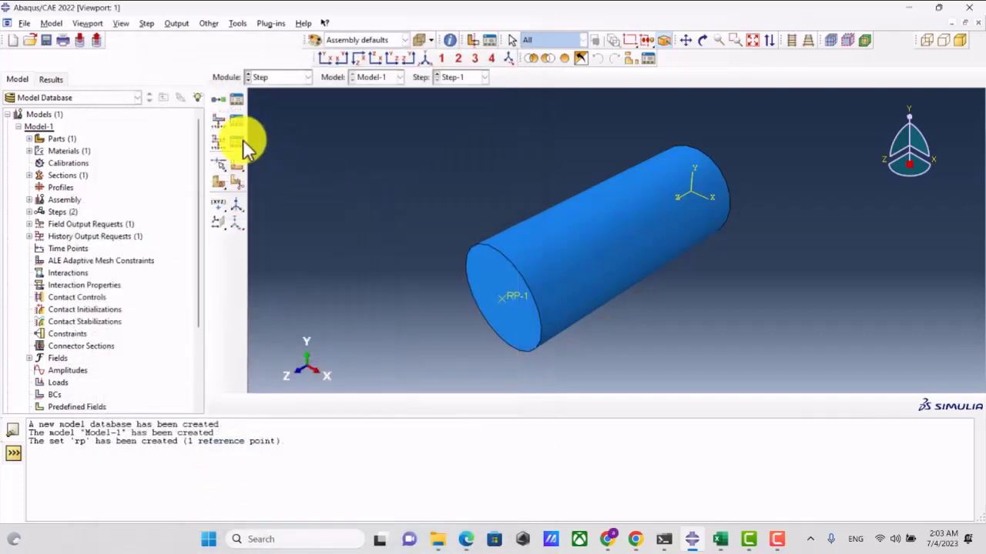
In history output request H-Output-1, set the domain to set rp and the interval to 1000, and exclude the Energy variables.
{"action": "left_click", "coordinate": [243, 140]}
{"action": "left_click", "coordinate": [294, 90]}
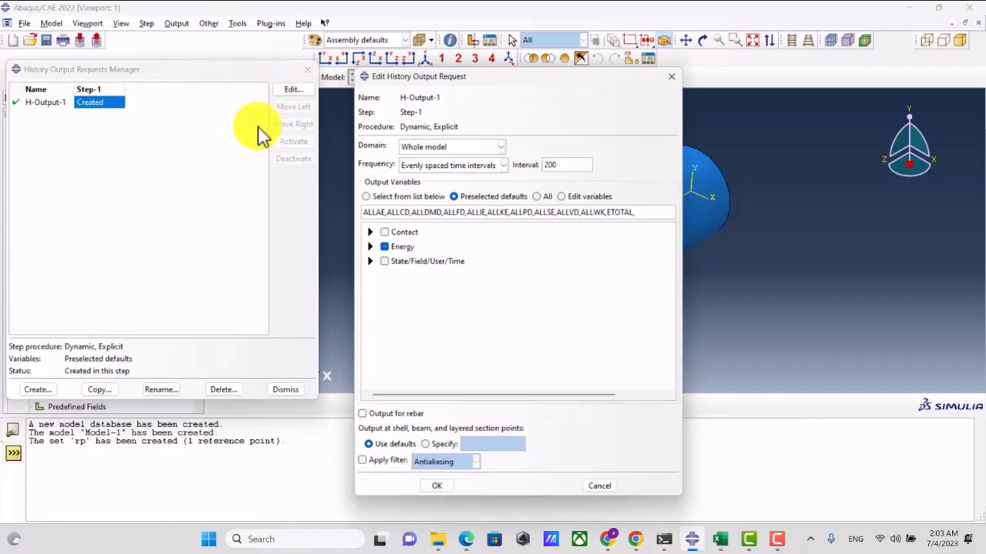
{"action": "left_click", "coordinate": [444, 148]}
{"action": "left_click", "coordinate": [422, 171]}
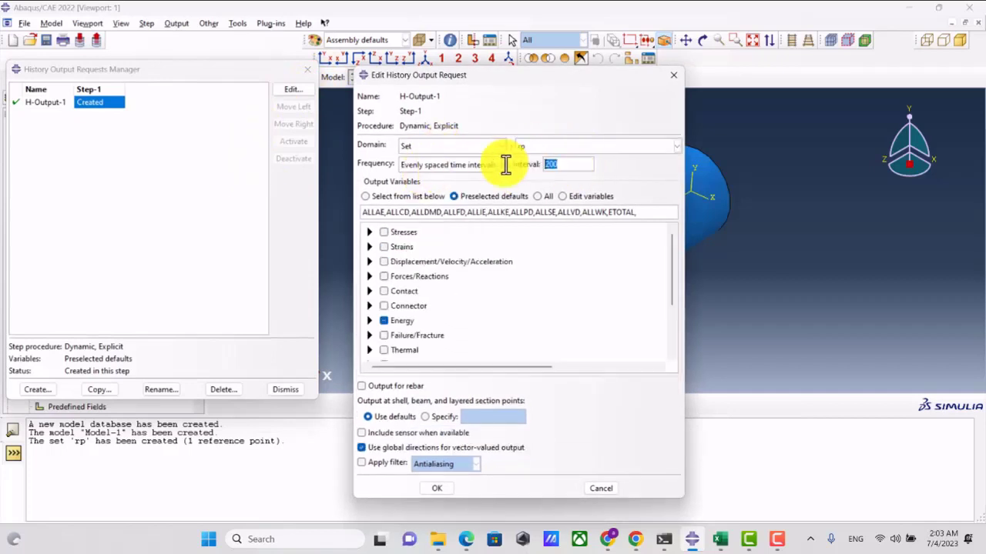
{"action": "type", "text": "1000"}
{"action": "left_click", "coordinate": [402, 321]}
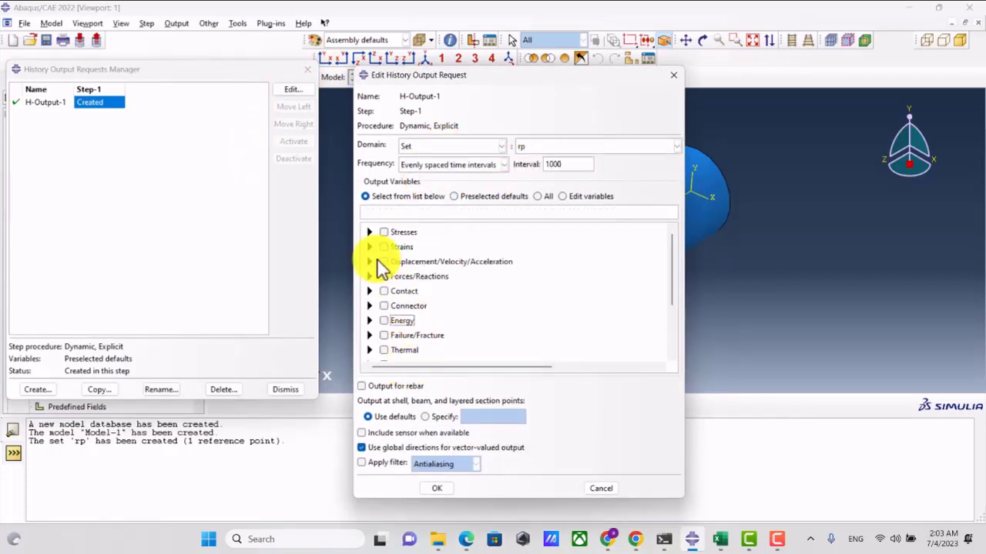
Request displacement U3 and reaction force RF3 as history output for the reference point set and accept the request.
{"action": "left_click", "coordinate": [373, 262]}
{"action": "left_click", "coordinate": [414, 311]}
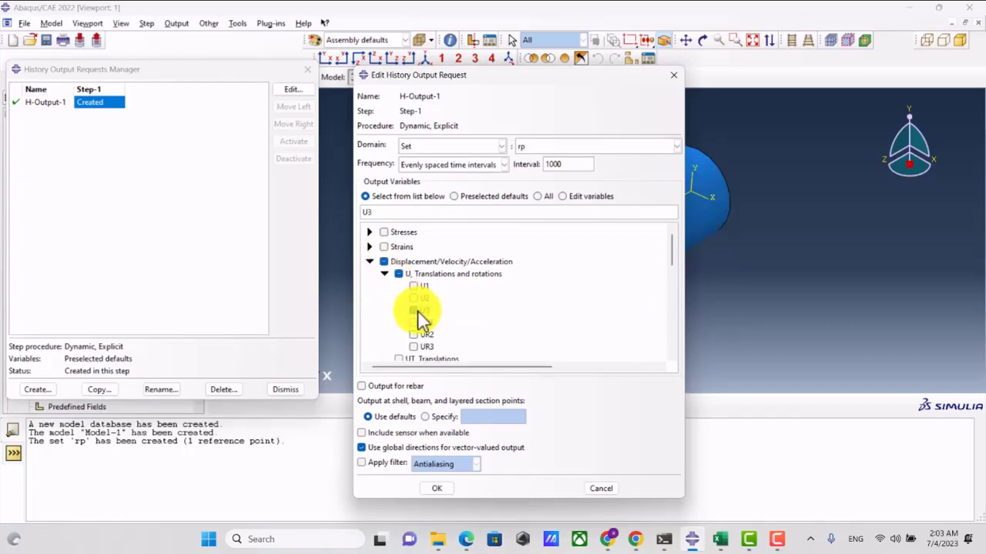
{"action": "left_click", "coordinate": [371, 262]}
{"action": "left_click", "coordinate": [371, 277]}
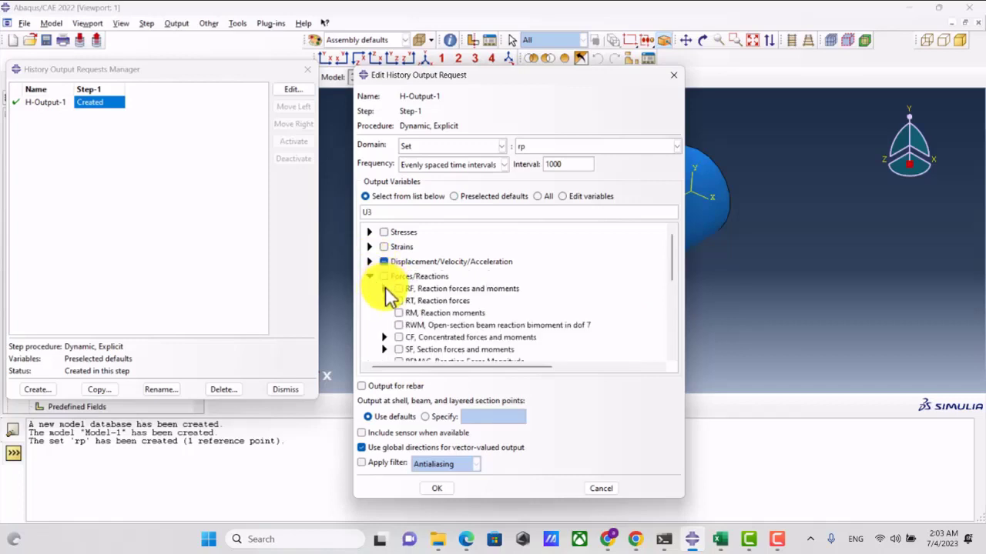
{"action": "left_click", "coordinate": [384, 289]}
{"action": "left_click", "coordinate": [414, 324]}
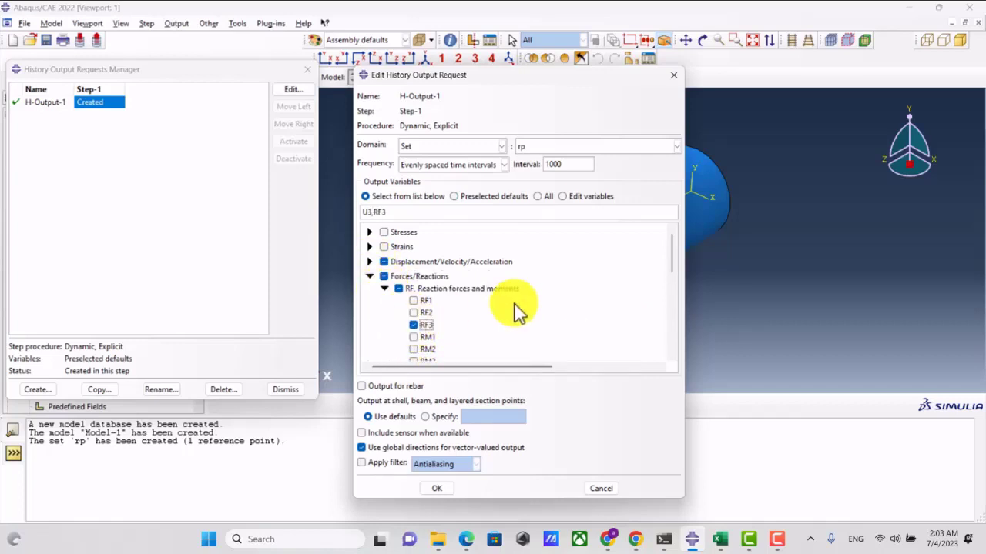
{"action": "left_click", "coordinate": [435, 488]}
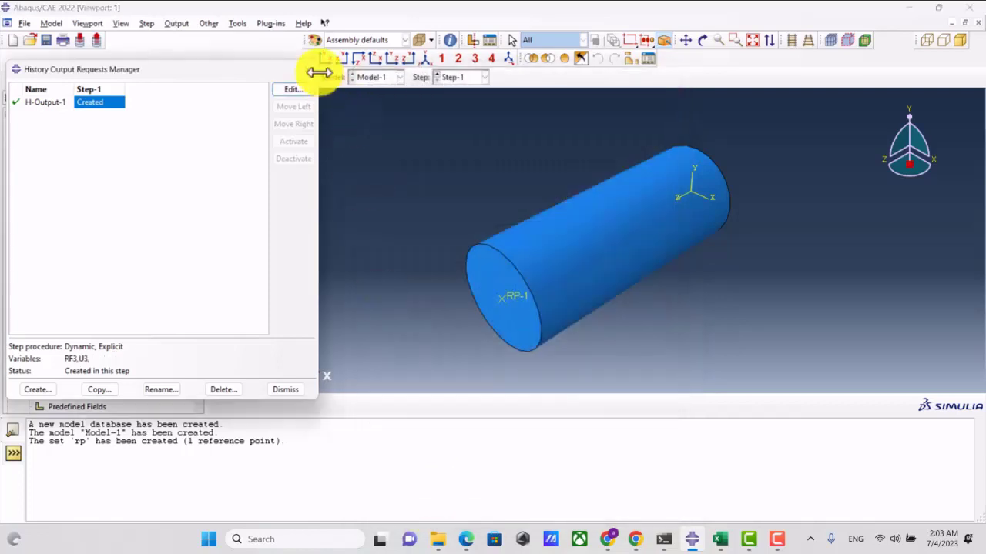
{"action": "left_click", "coordinate": [307, 69]}
In the Interaction module, start a Coupling constraint with the reference point as control point and Surface as the constraint region type.
{"action": "left_click", "coordinate": [275, 77]}
{"action": "left_click", "coordinate": [271, 140]}
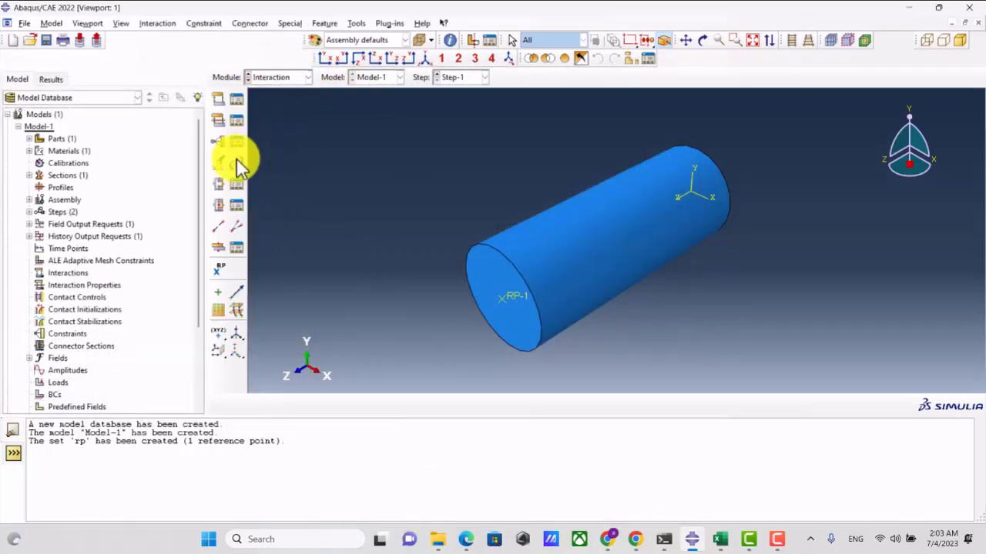
{"action": "left_click", "coordinate": [220, 142]}
{"action": "left_click", "coordinate": [30, 240]}
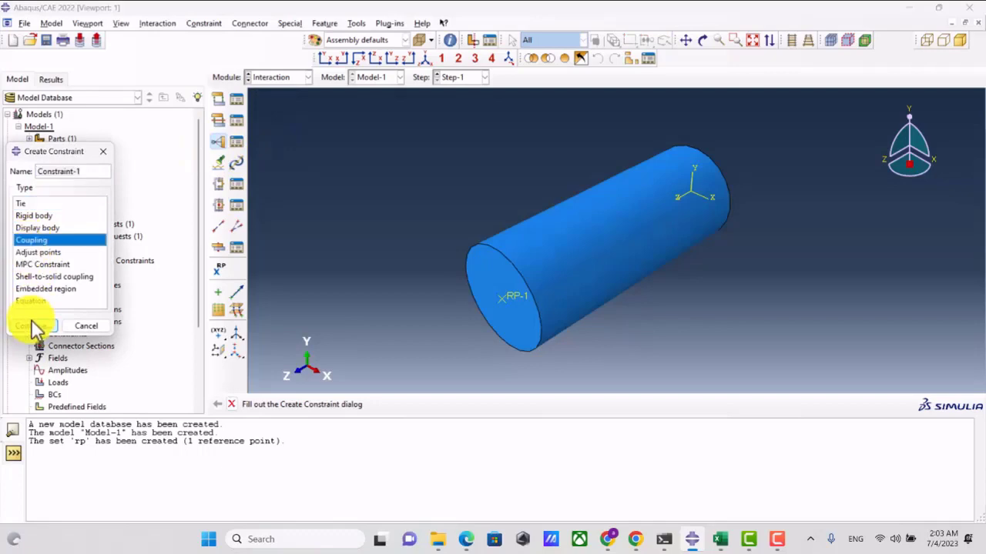
{"action": "left_click", "coordinate": [33, 326]}
{"action": "left_click", "coordinate": [442, 405]}
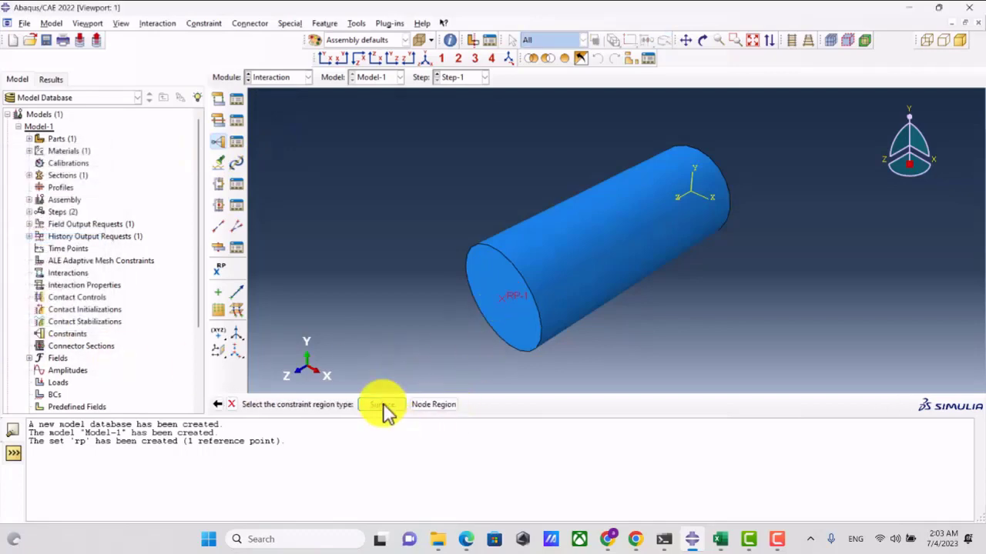
{"action": "left_click", "coordinate": [389, 404]}
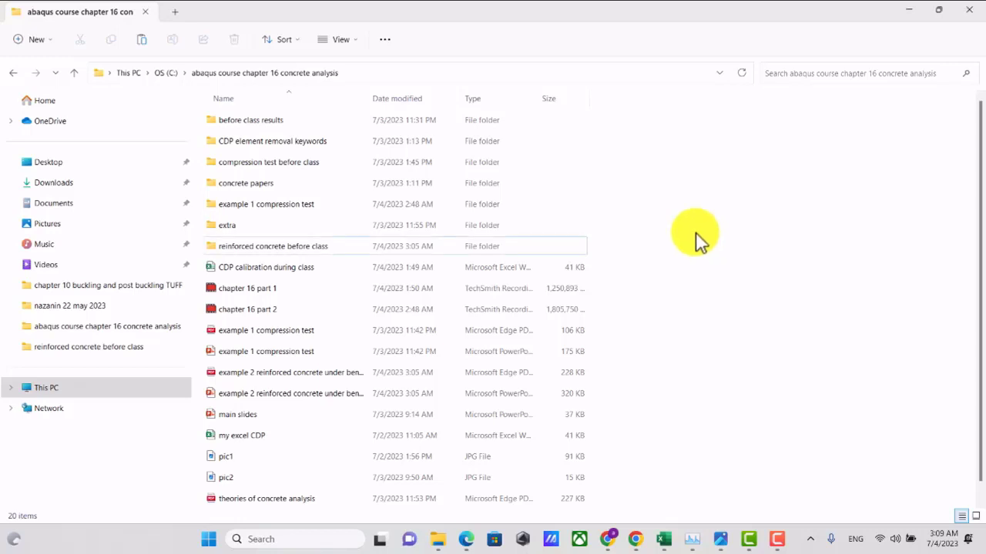
Create a folder named "example 2 reinforced concrete" in the abaqus course chapter 16 concrete analysis directory.
{"action": "right_click", "coordinate": [693, 239]}
{"action": "mouse_move", "coordinate": [732, 344]}
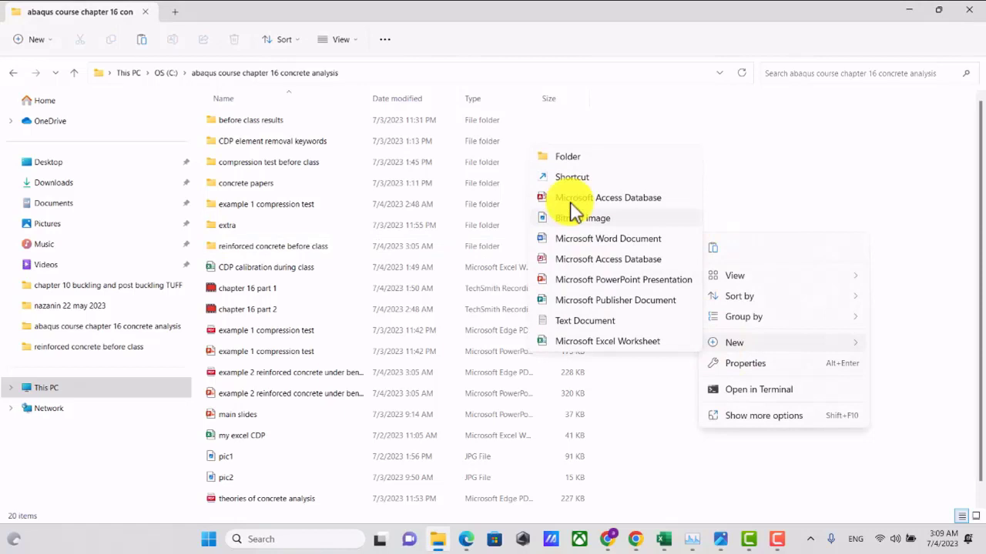
{"action": "left_click", "coordinate": [568, 158]}
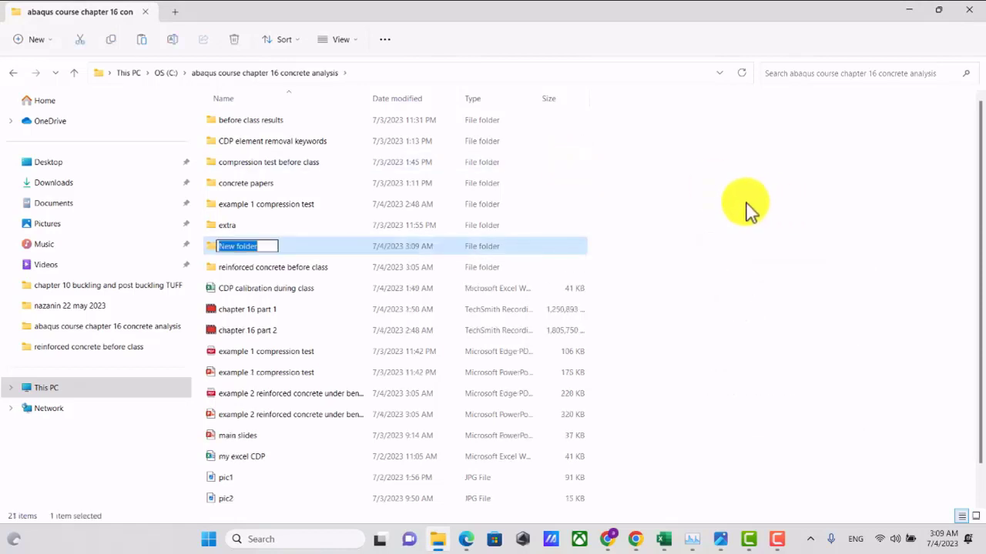
{"action": "type", "text": "example"}
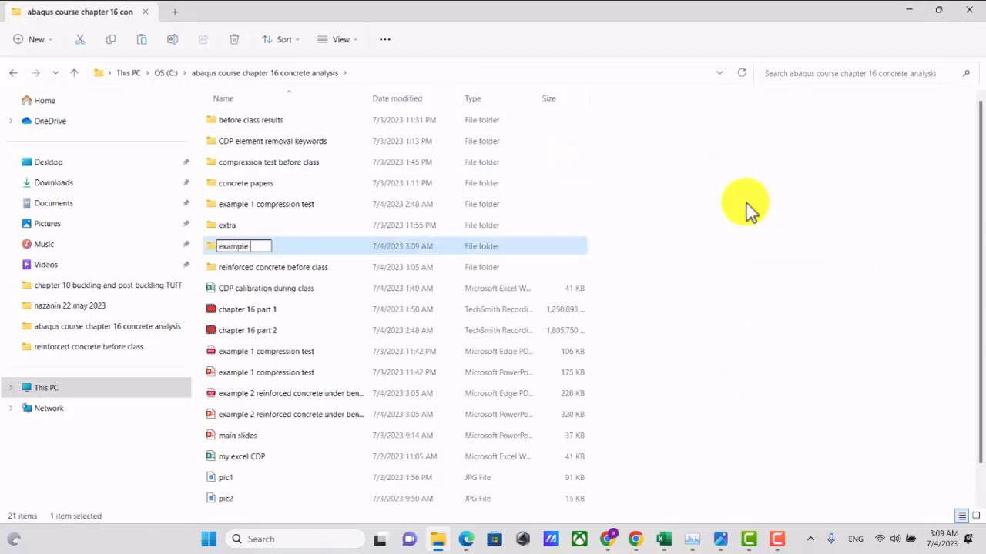
{"action": "type", "text": " 2"}
{"action": "type", "text": " reinforc"}
{"action": "type", "text": "cd"}
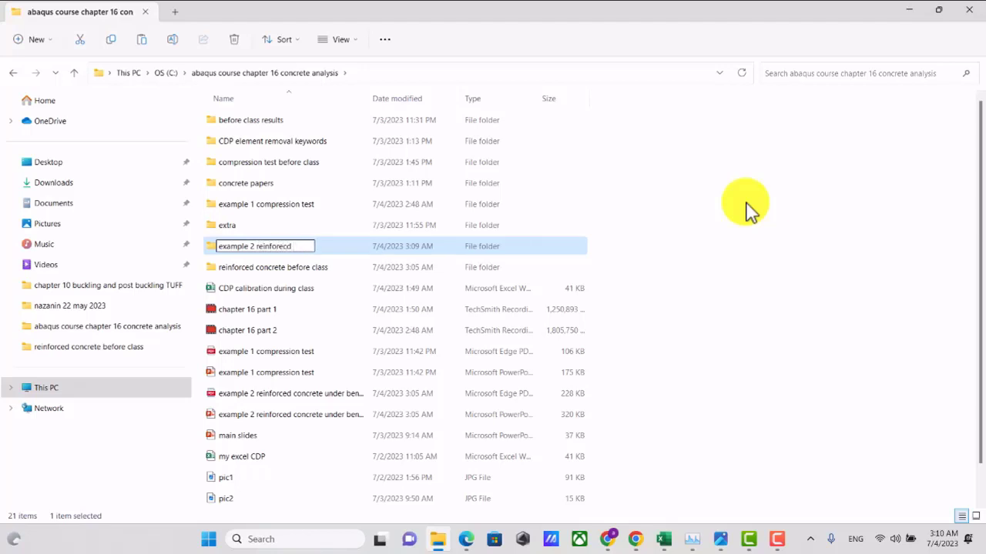
{"action": "key", "text": "BackSpace"}
{"action": "key", "text": "BackSpace"}
{"action": "key", "text": "BackSpace"}
{"action": "type", "text": "ced concrete"}
{"action": "left_click", "coordinate": [745, 245]}
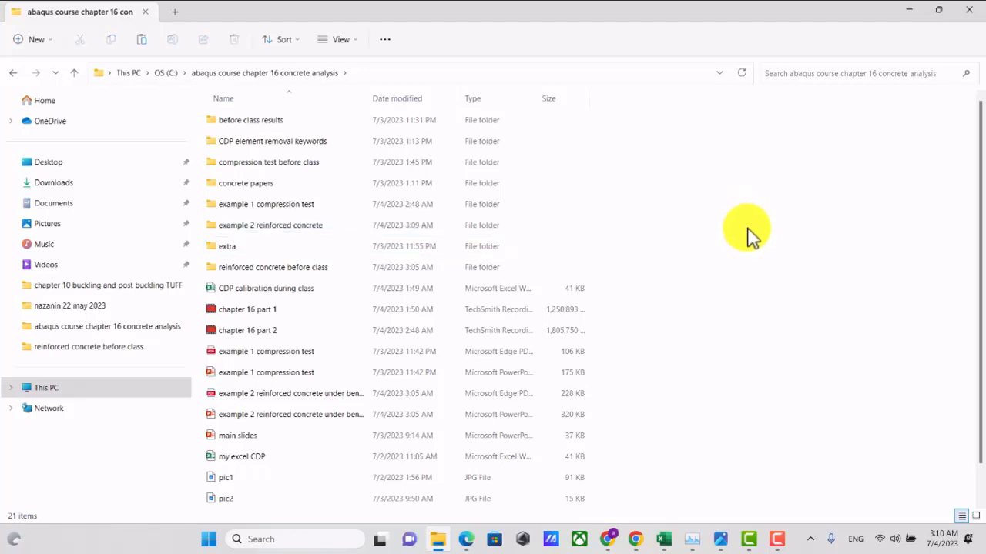
Open the example 2 reinforced concrete under bending PDF, then launch Abaqus/CAE with a new Standard/Explicit model database.
{"action": "double_click", "coordinate": [290, 398]}
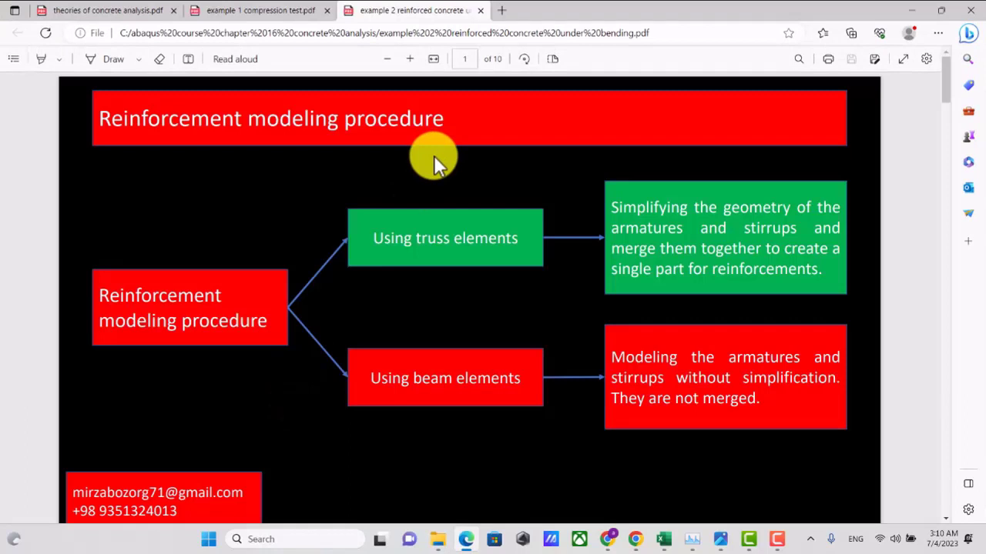
{"action": "left_click", "coordinate": [285, 539]}
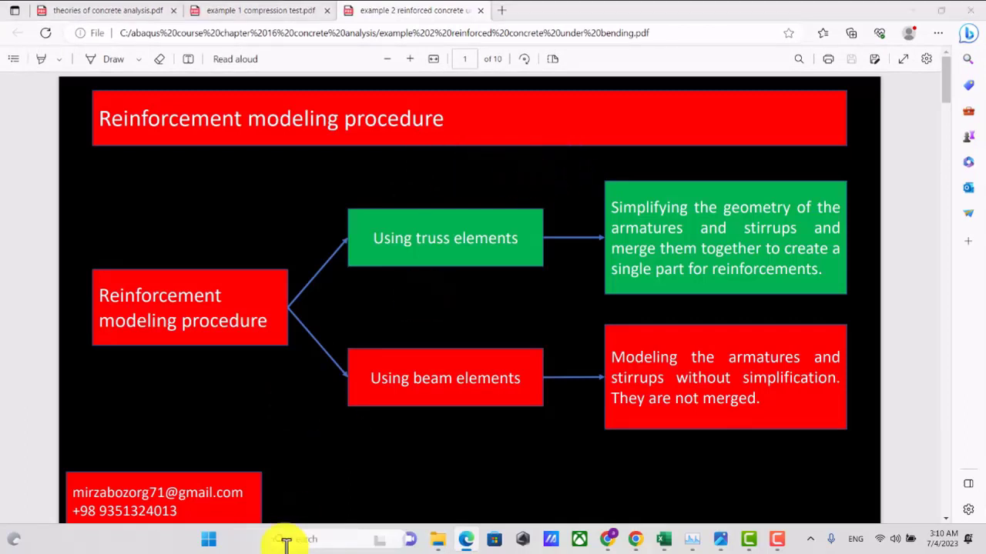
{"action": "type", "text": "abaqus"}
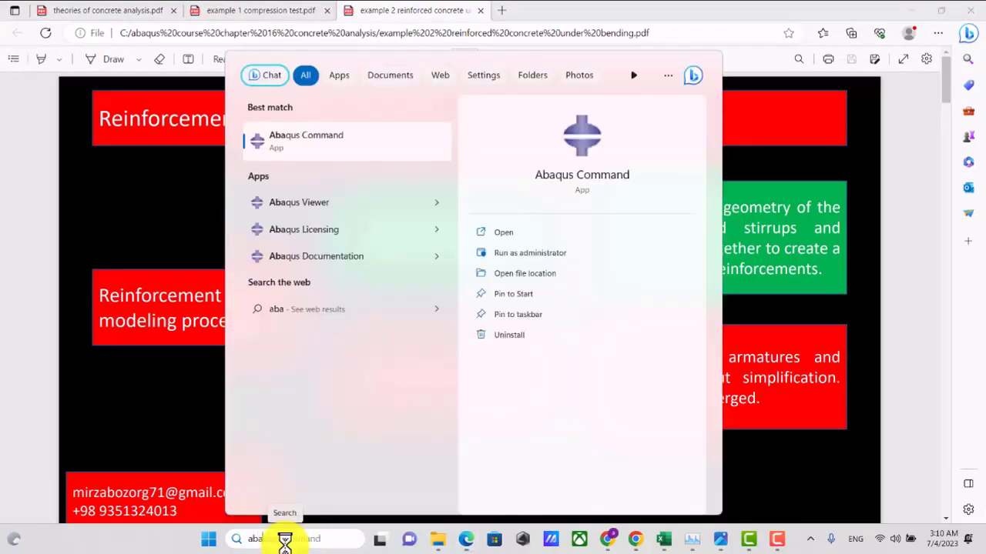
{"action": "key", "text": "Down"}
{"action": "key", "text": "Down"}
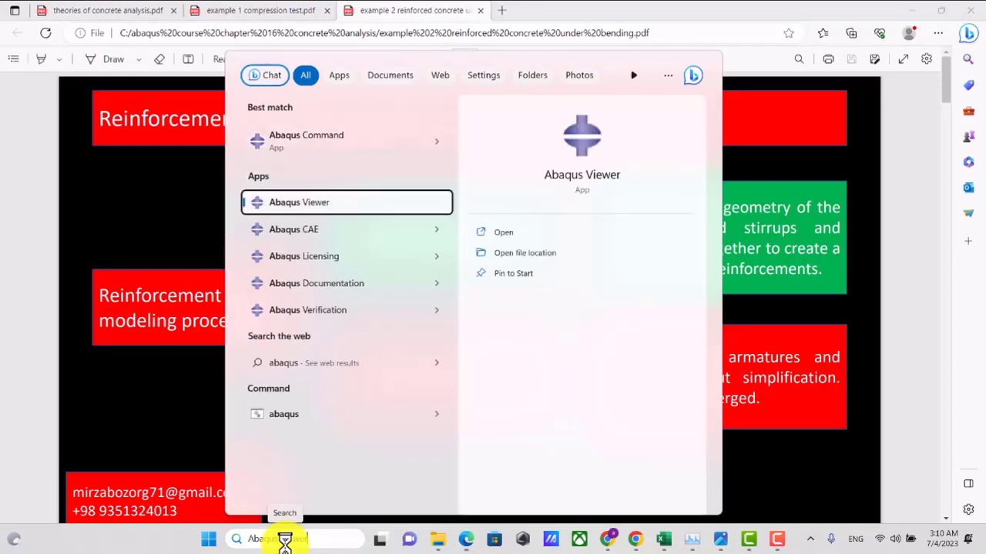
{"action": "key", "text": "Return"}
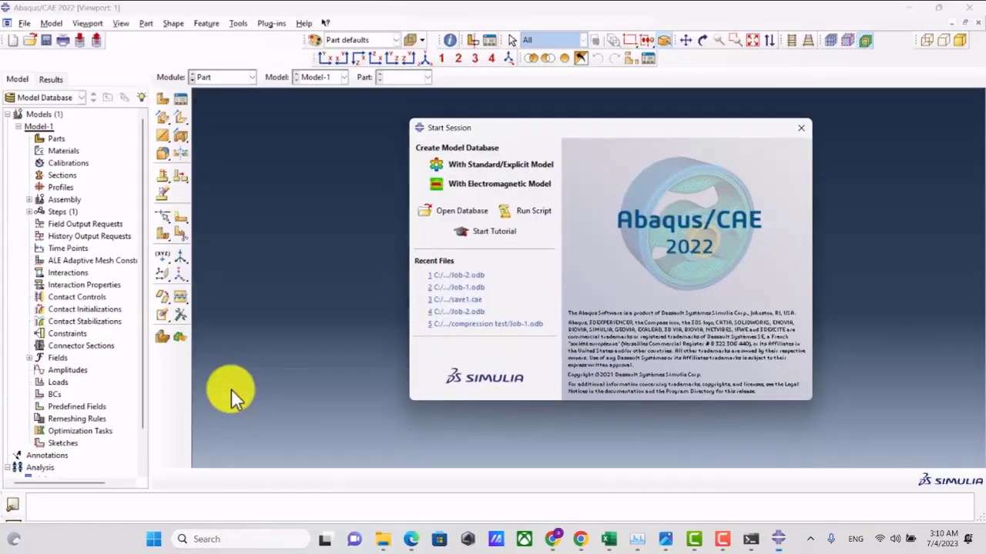
{"action": "left_click", "coordinate": [472, 162]}
Set the work directory to the "example 2 reinforced concrete" folder inside C:\abaqus course chapter 16 concrete analysis.
{"action": "left_click", "coordinate": [23, 23]}
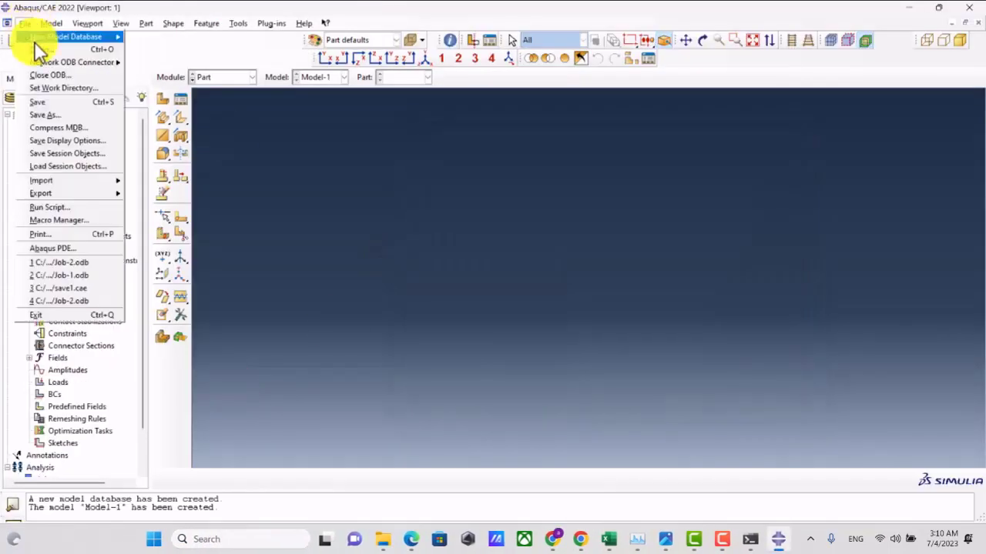
{"action": "left_click", "coordinate": [51, 85]}
{"action": "left_click", "coordinate": [693, 267]}
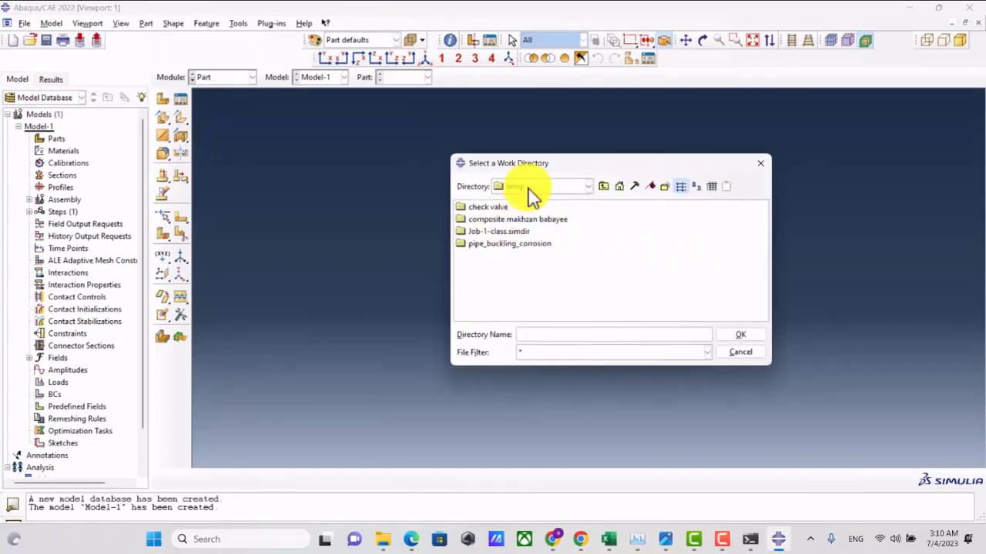
{"action": "left_click", "coordinate": [505, 186]}
{"action": "left_click", "coordinate": [510, 197]}
{"action": "double_click", "coordinate": [531, 208]}
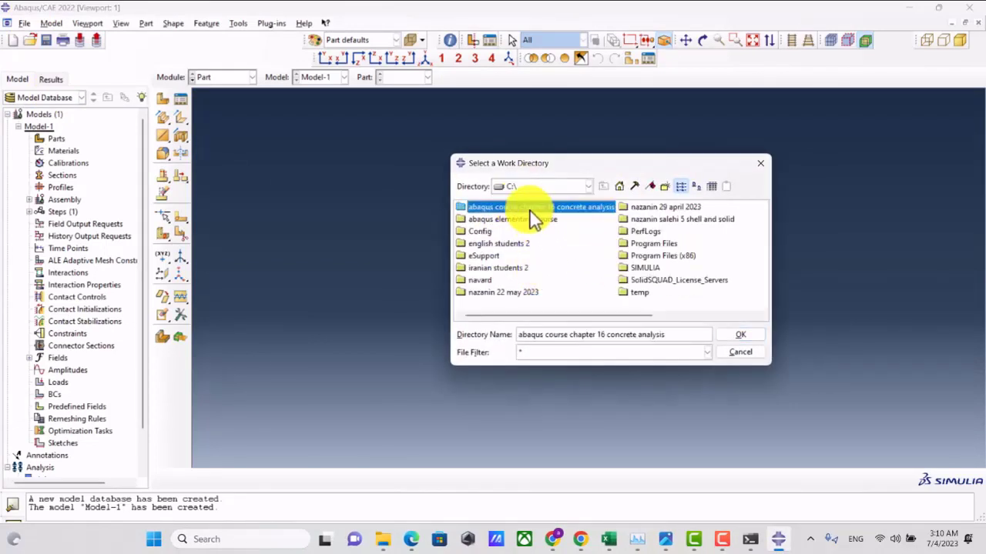
{"action": "left_click", "coordinate": [519, 267]}
{"action": "left_click", "coordinate": [752, 338]}
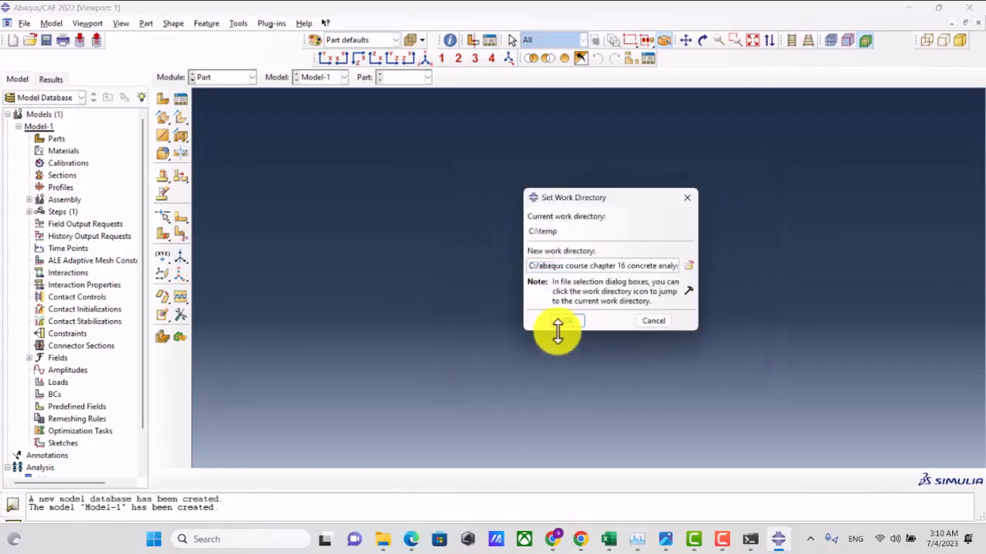
{"action": "left_click", "coordinate": [559, 320]}
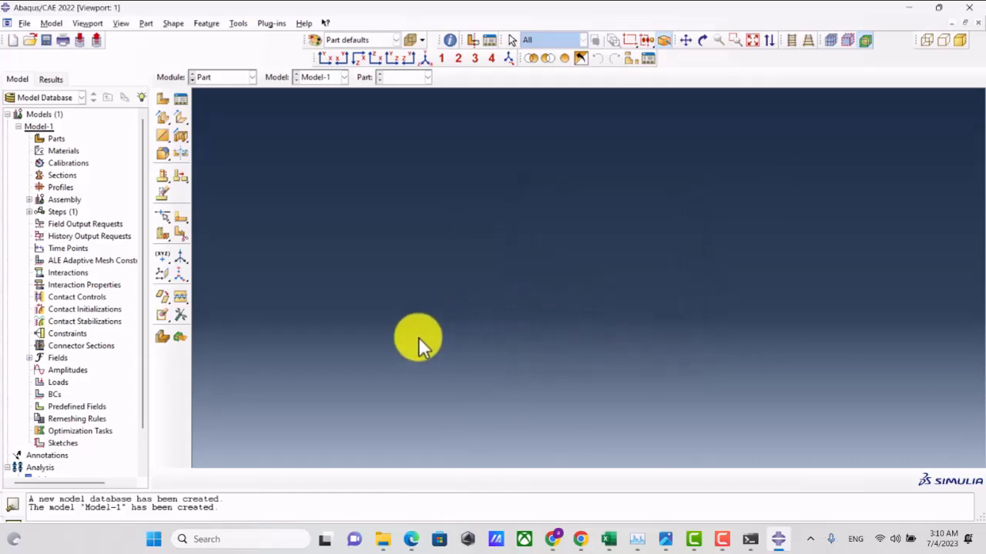
Switch back to the example 2 PDF in Microsoft Edge to view the reinforcement modeling procedure.
{"action": "left_click", "coordinate": [383, 539]}
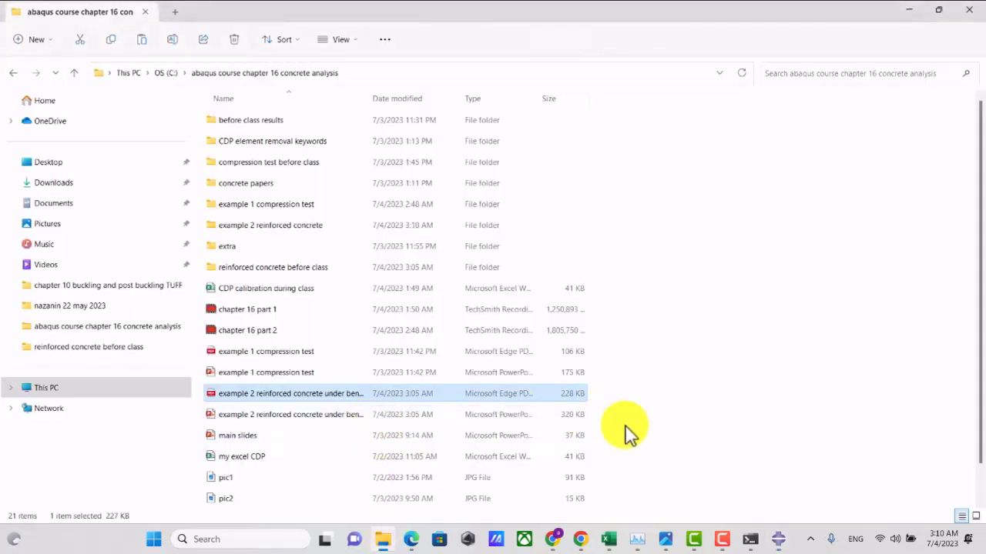
{"action": "left_click", "coordinate": [413, 539]}
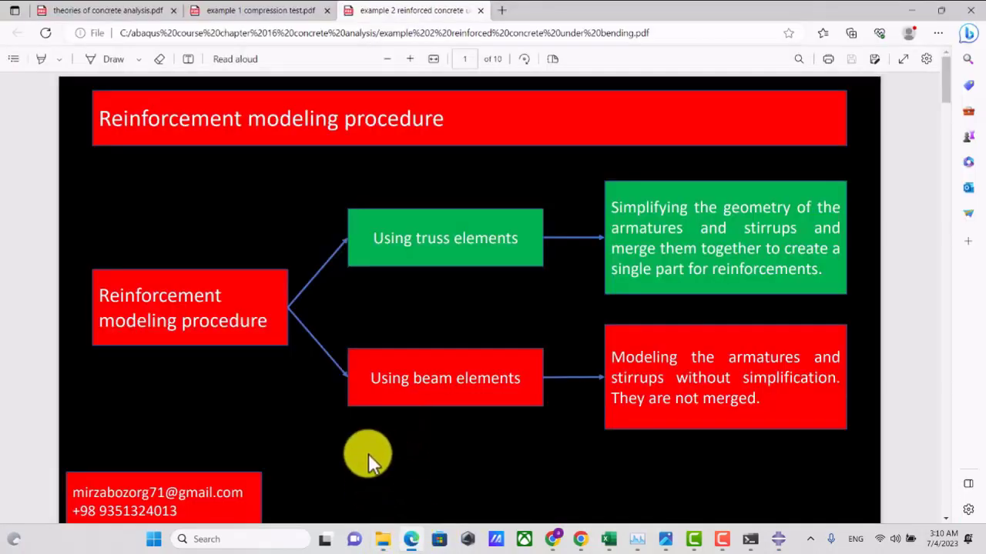